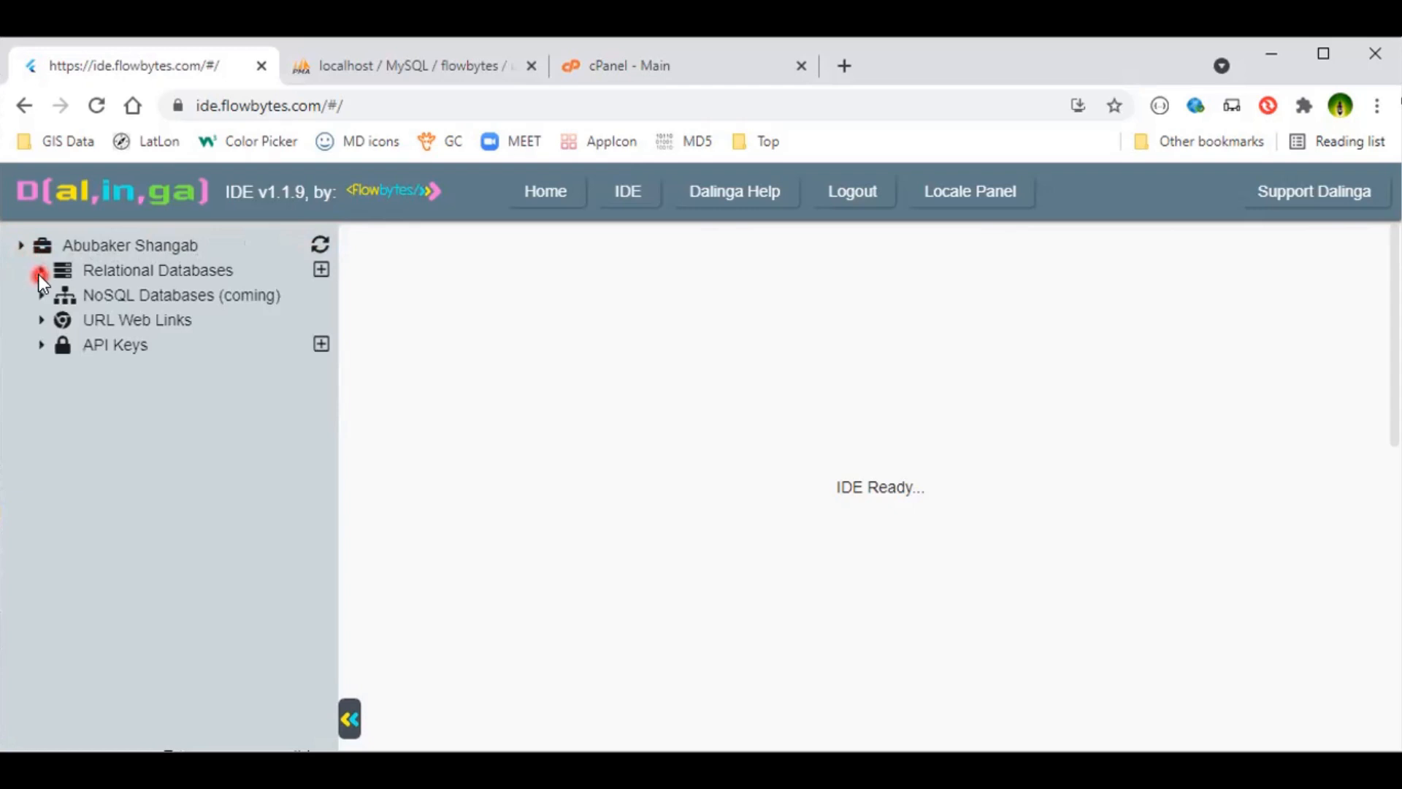
- Create a new table named emplyees in the School relational database
left_click(40, 270)
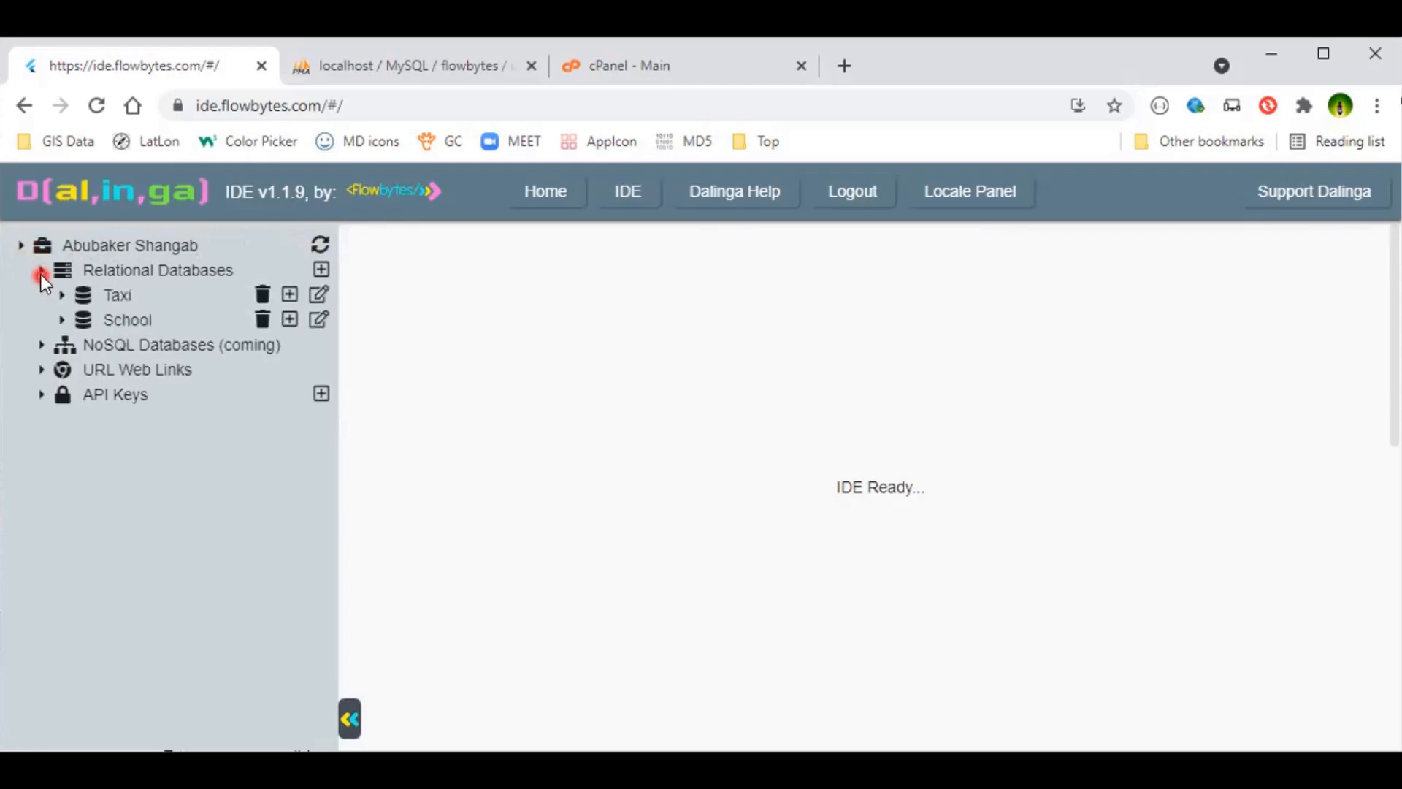
left_click(63, 322)
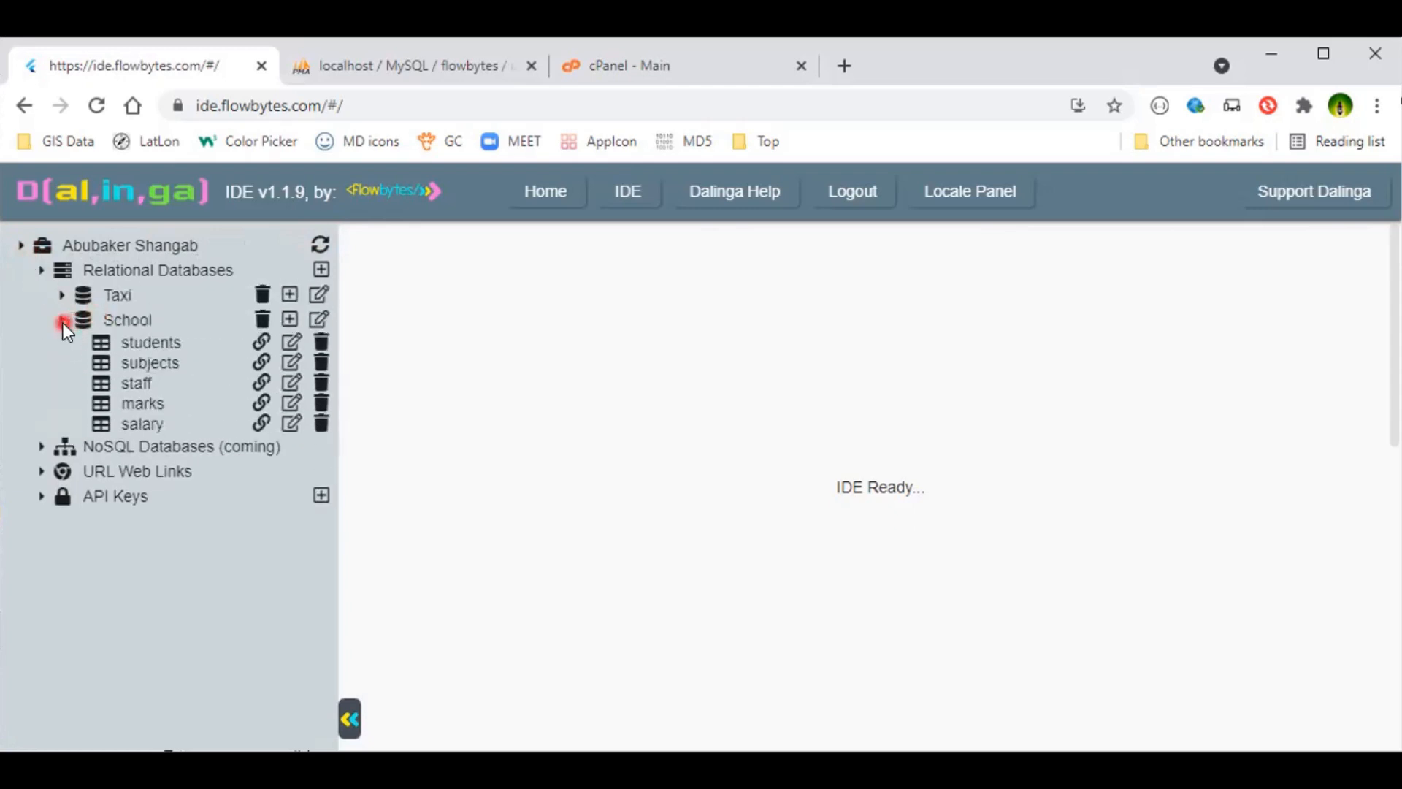
left_click(291, 321)
left_click(693, 432)
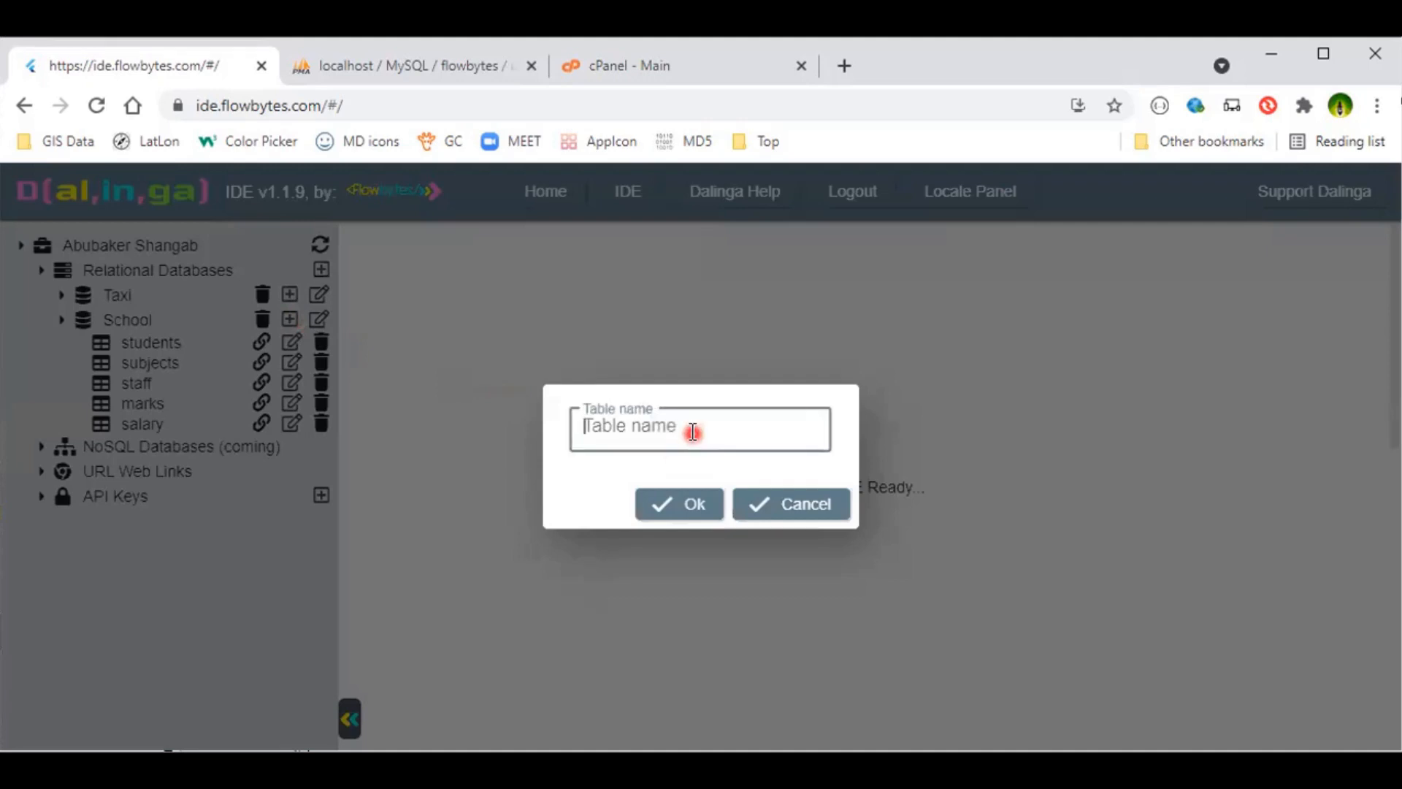
type("emply")
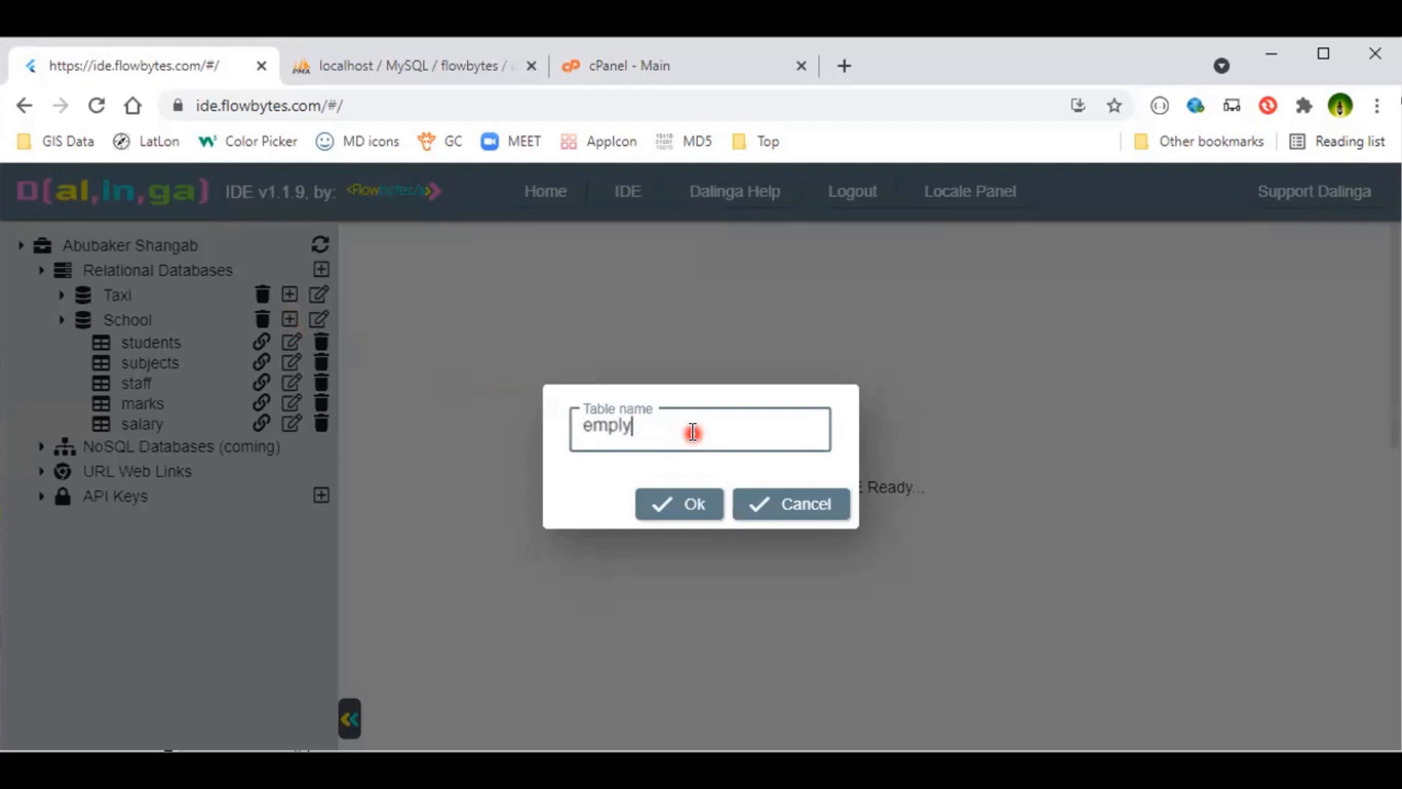
type("ees")
left_click(686, 508)
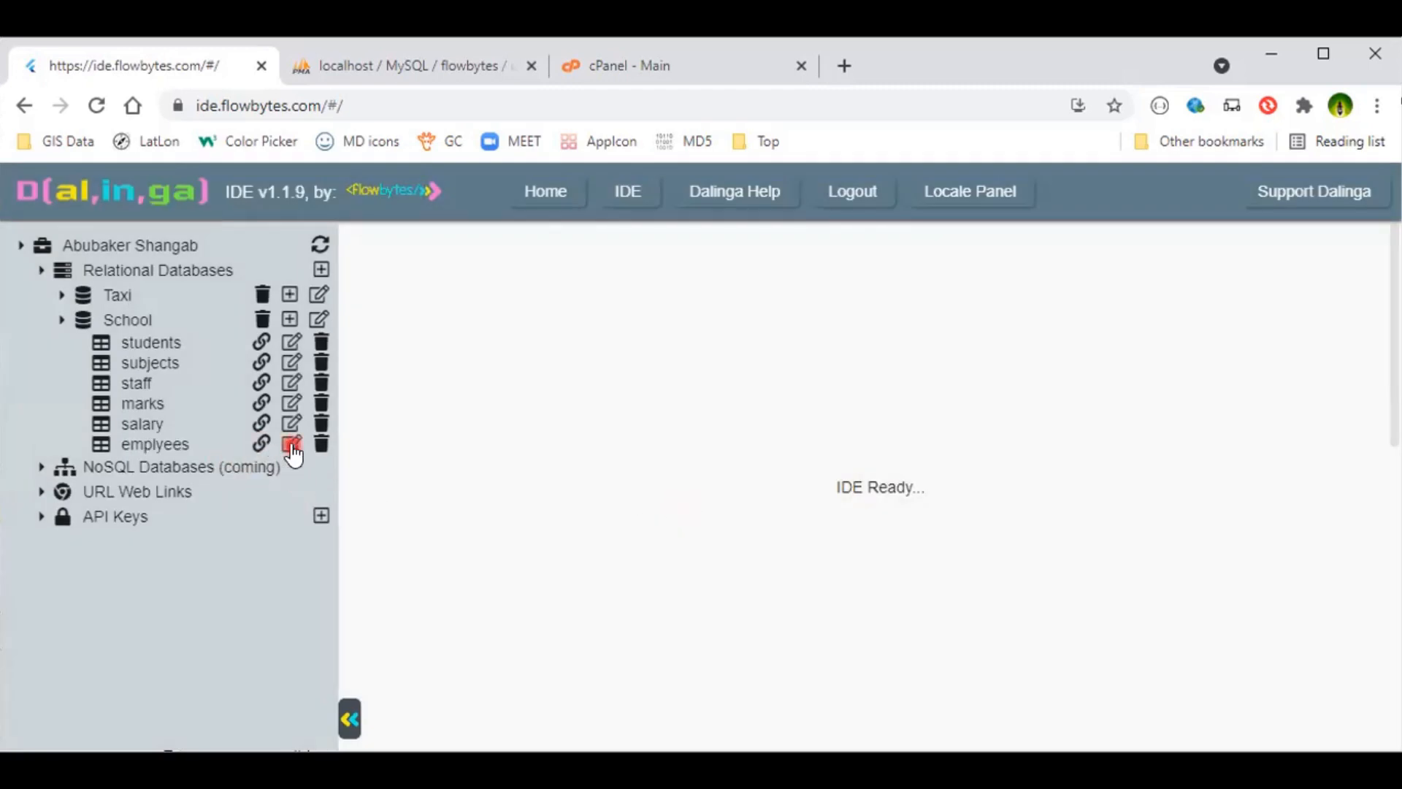
- Open the emplyees table for editing and delete its notes, startjob, photo, email and worksat fields
left_click(292, 445)
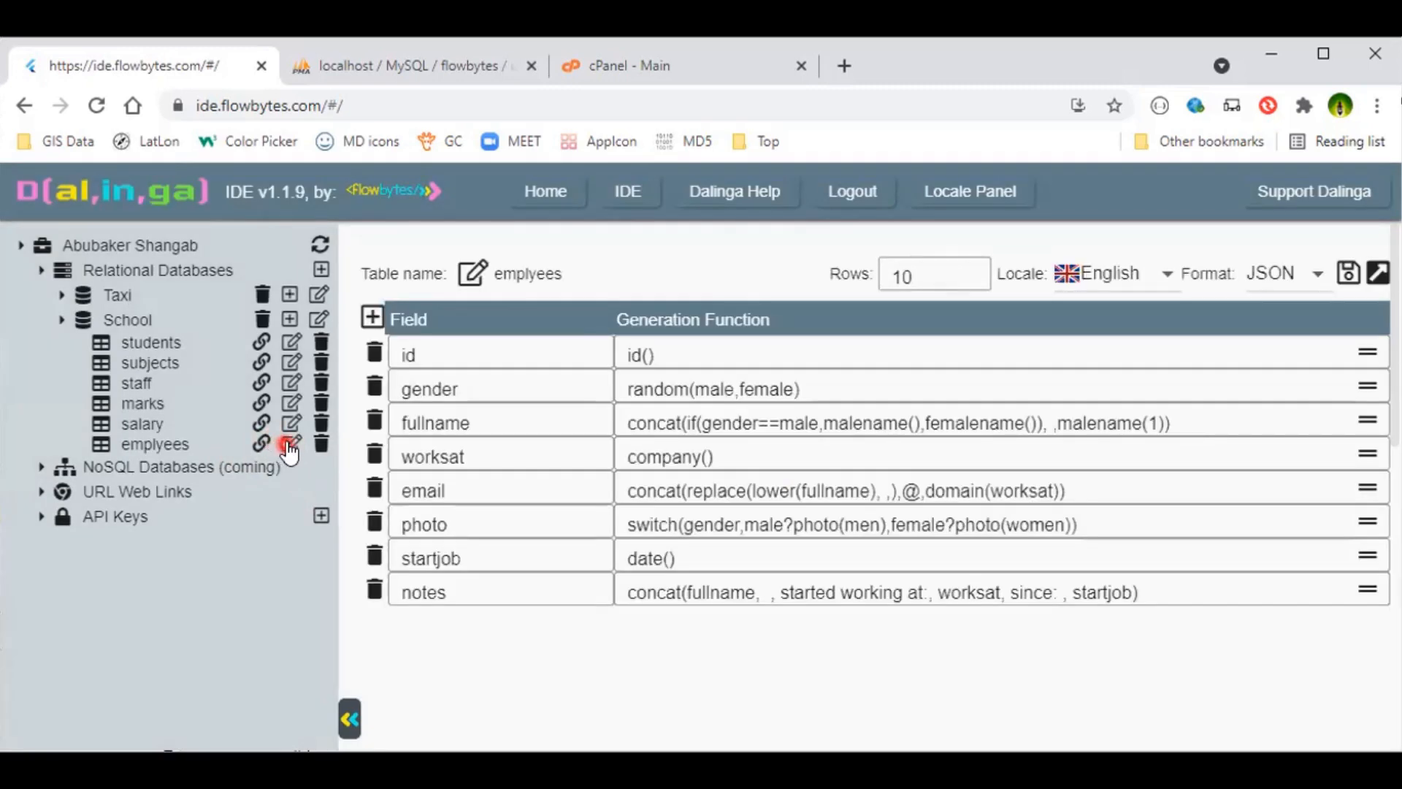
left_click(375, 590)
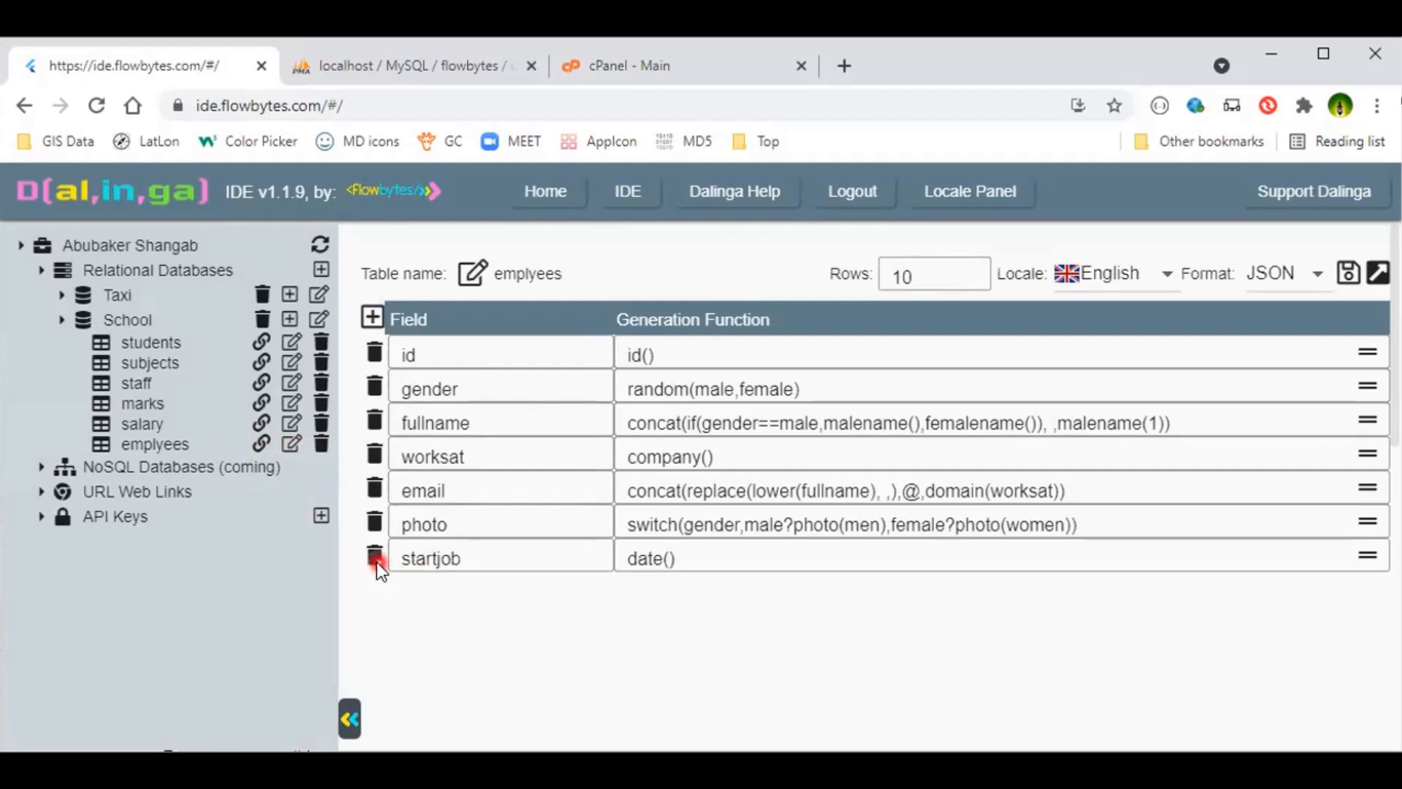
left_click(375, 558)
left_click(375, 525)
left_click(374, 490)
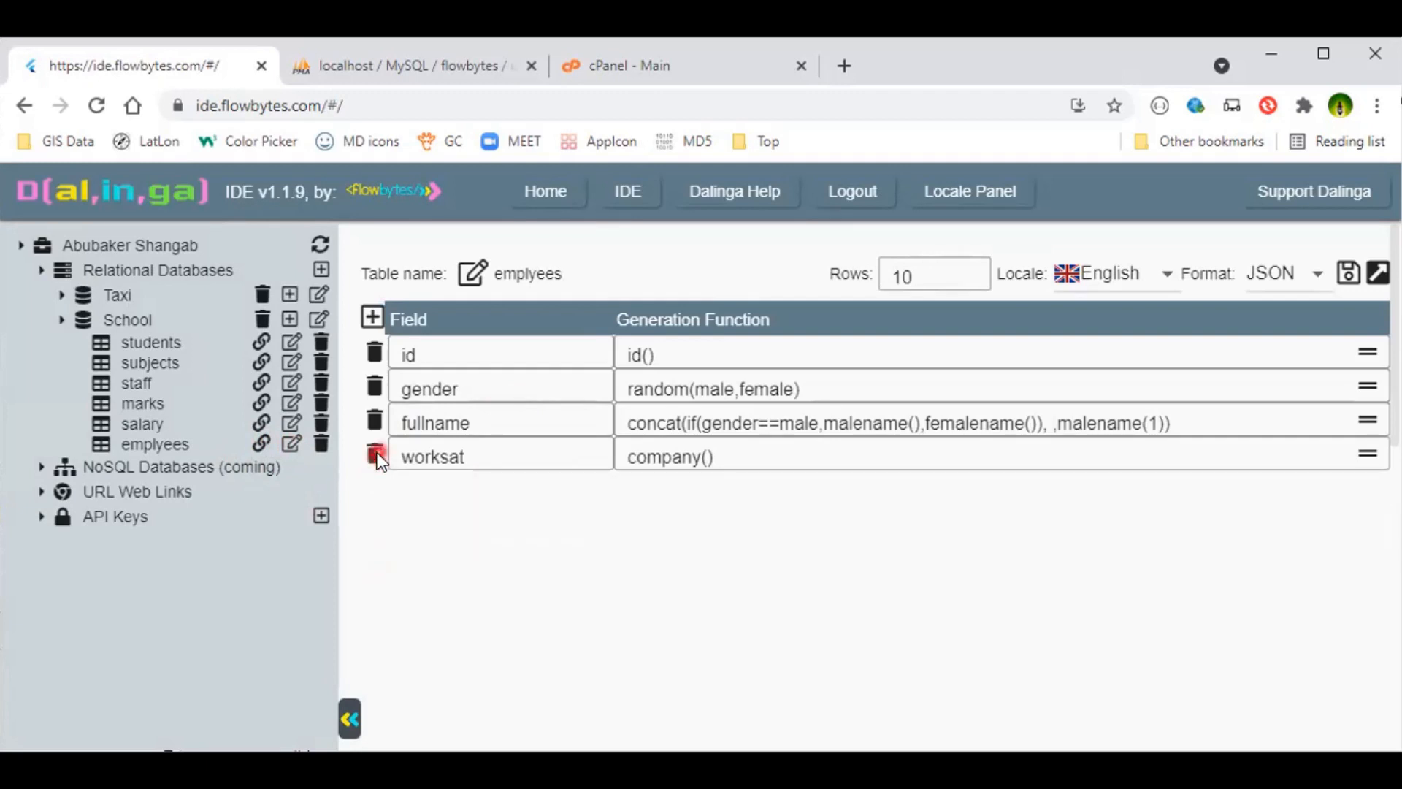
left_click(376, 454)
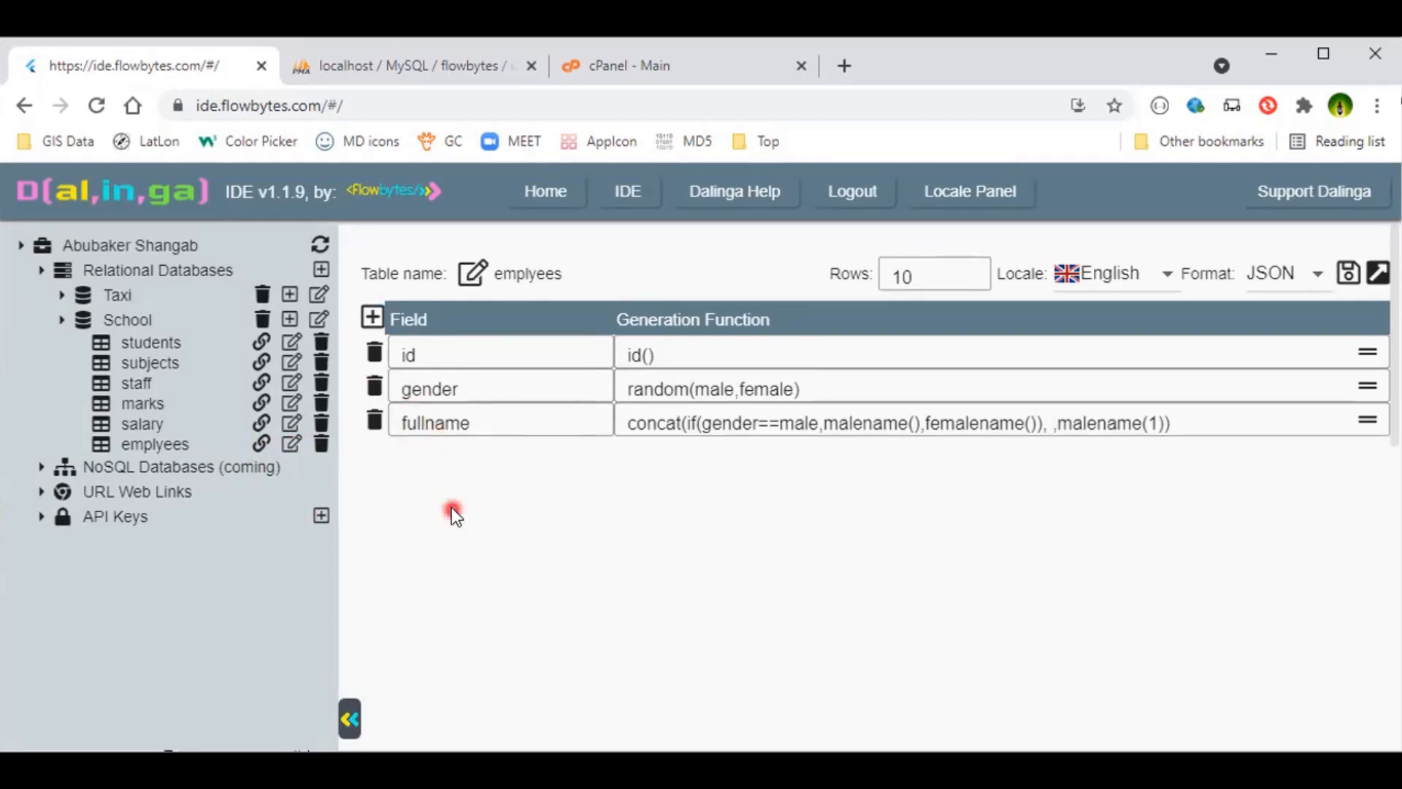
- Add a new field named capname to the emplyees table
left_click(371, 316)
type("cap")
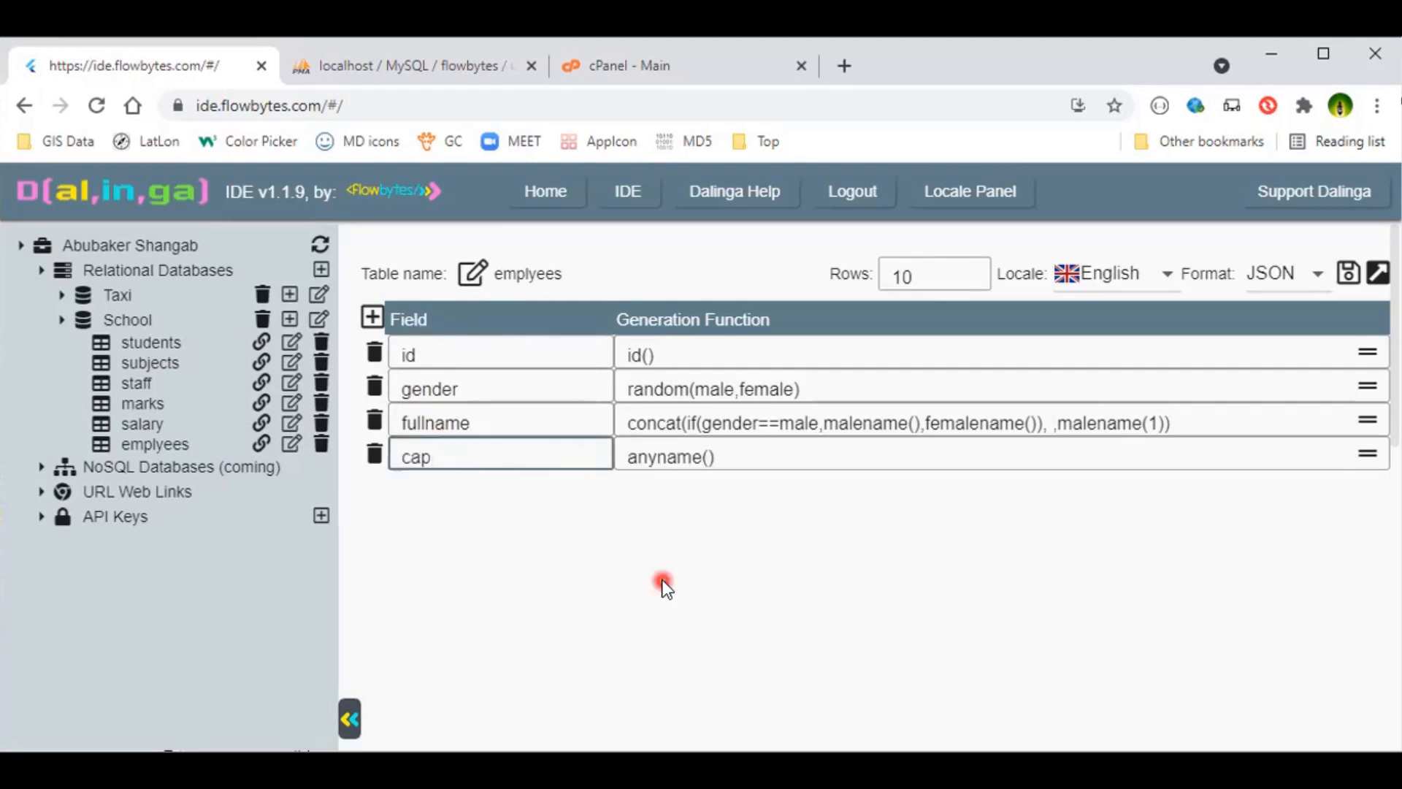
type("name")
- Set the generation function of capname to upper(fullname)
key("Tab")
key("BackSpace")
key("BackSpace")
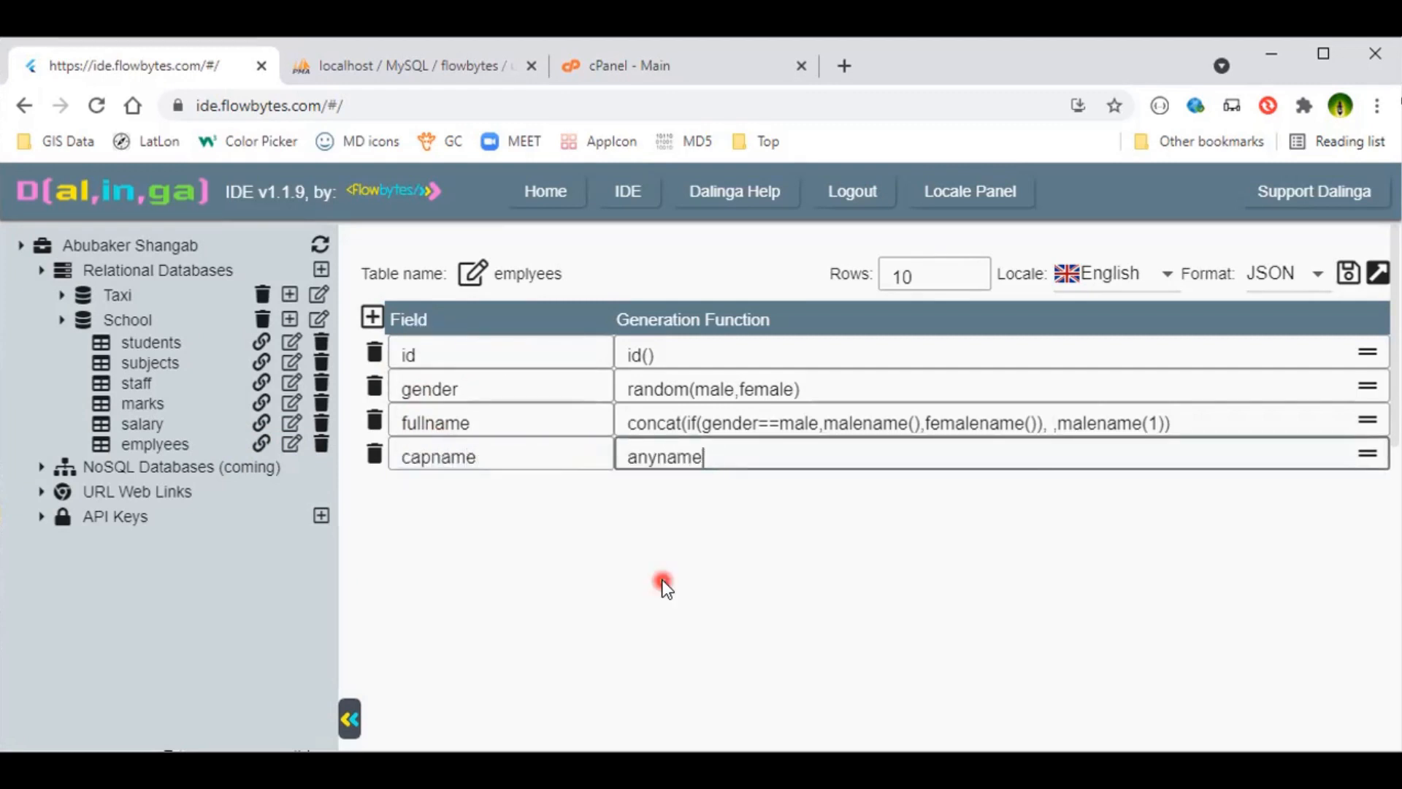
key("BackSpace")
key("BackSpace")
key("BackSpace")
key("BackSpace")
key("BackSpace")
key("BackSpace")
key("BackSpace")
type("upper")
type("()")
type("fullname")
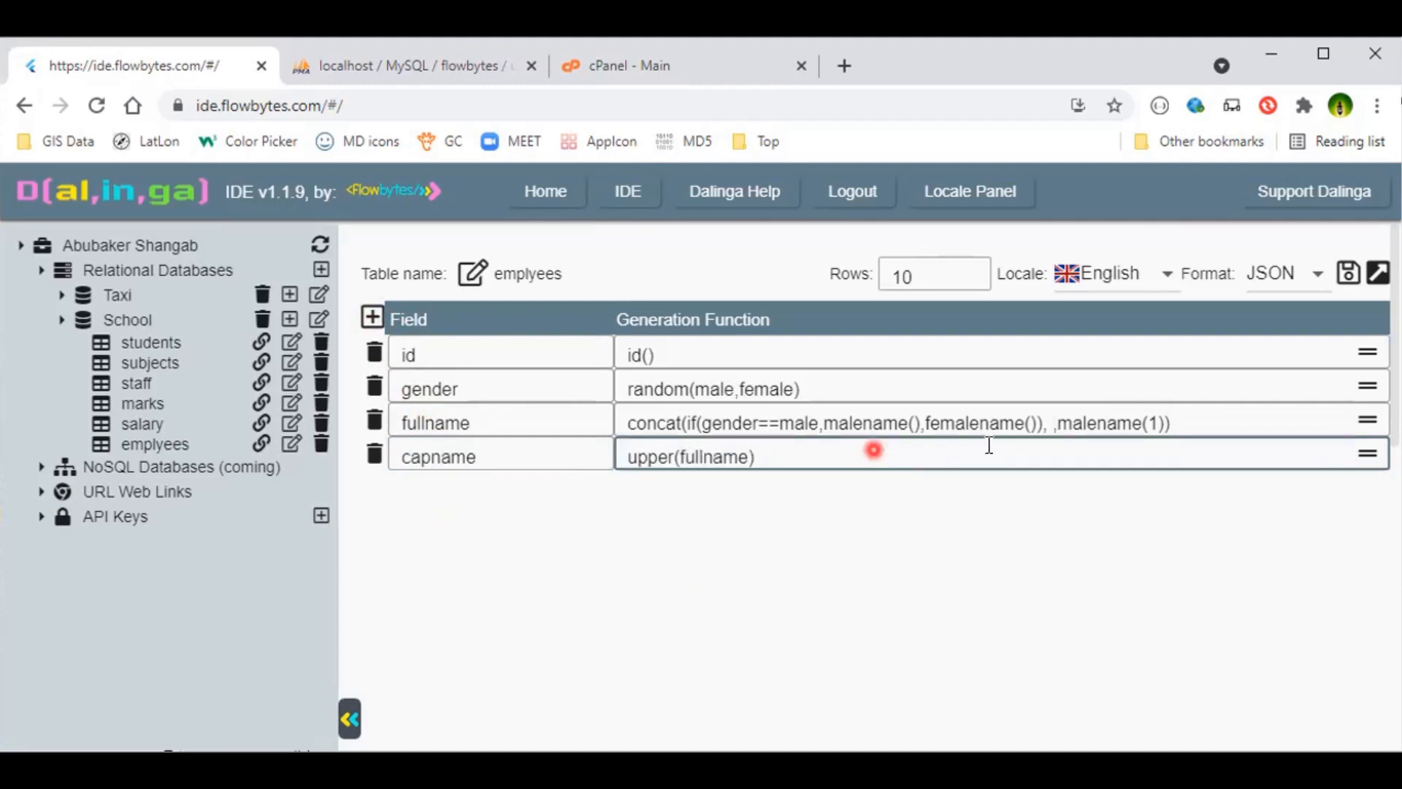
- Save the table and run it to check the generated JSON records, returning to the table editor
left_click(1348, 272)
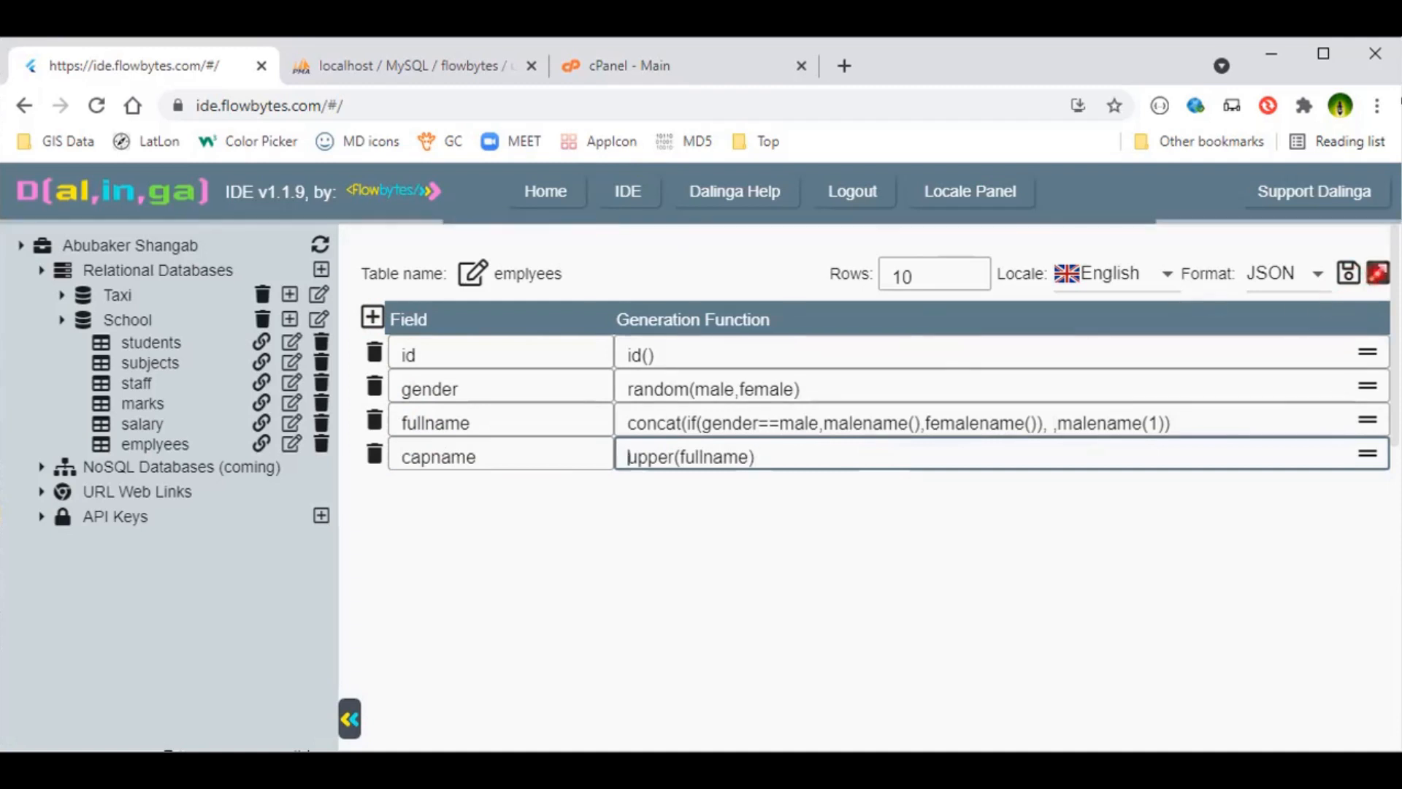
left_click(1379, 272)
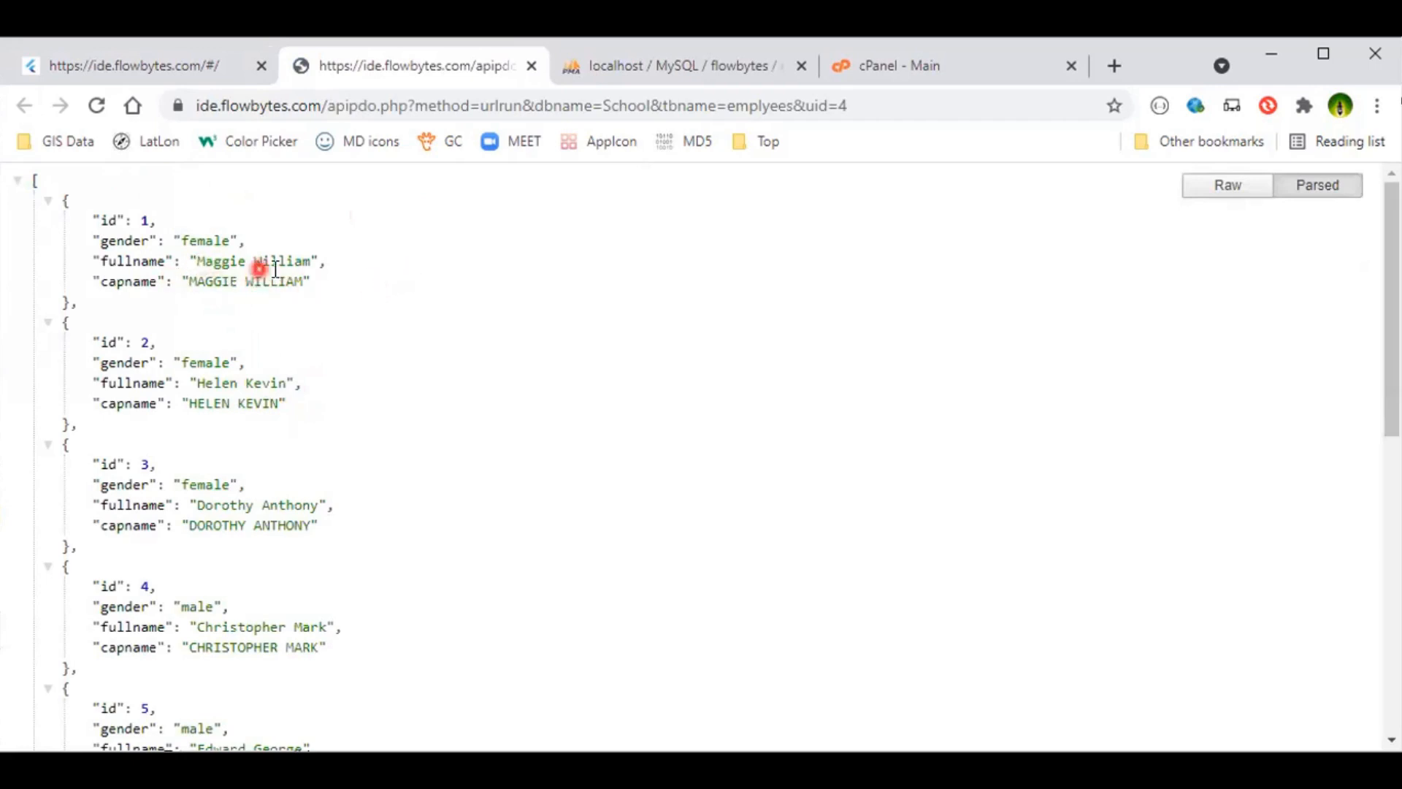
left_click(181, 63)
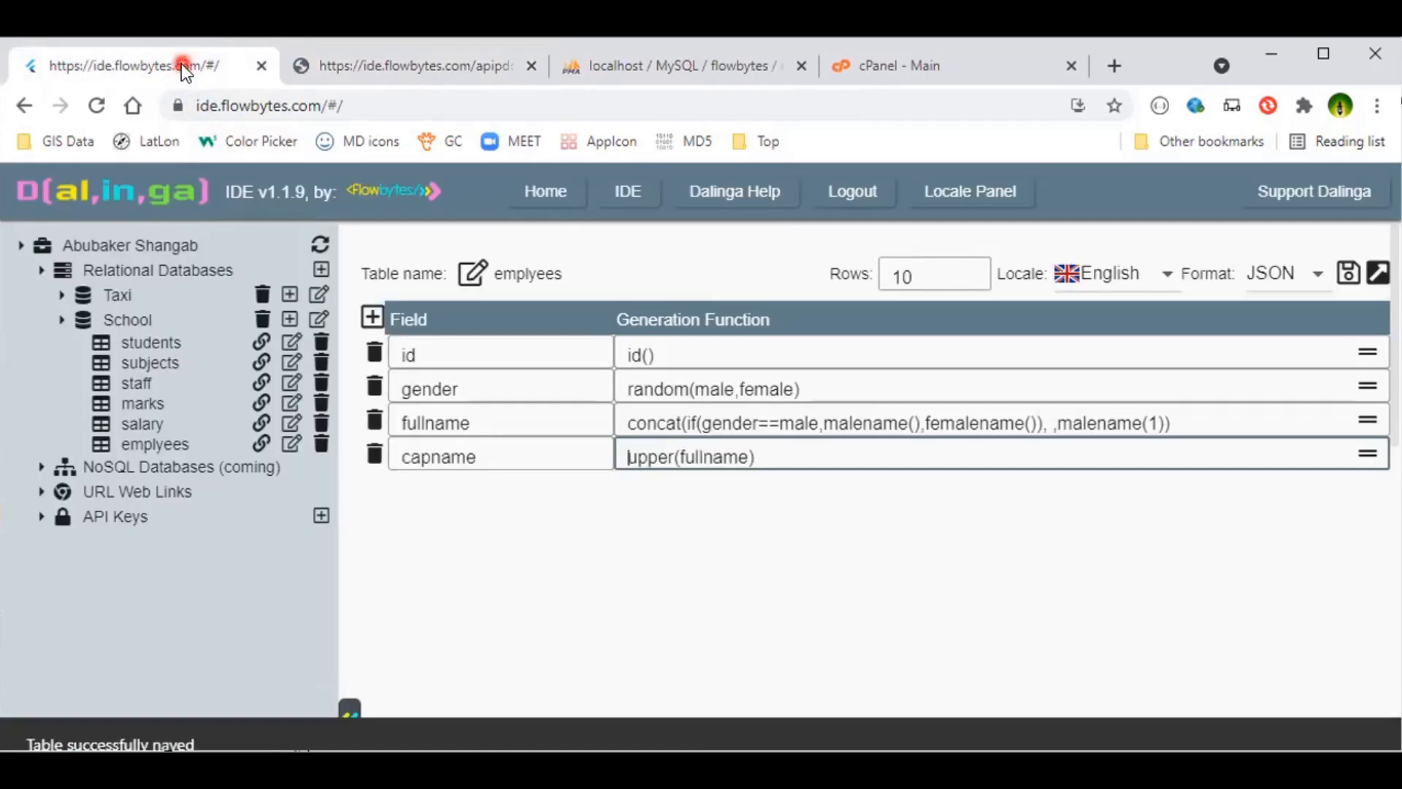
- Add another field to the table and name it capnospace
left_click(372, 319)
left_click(476, 489)
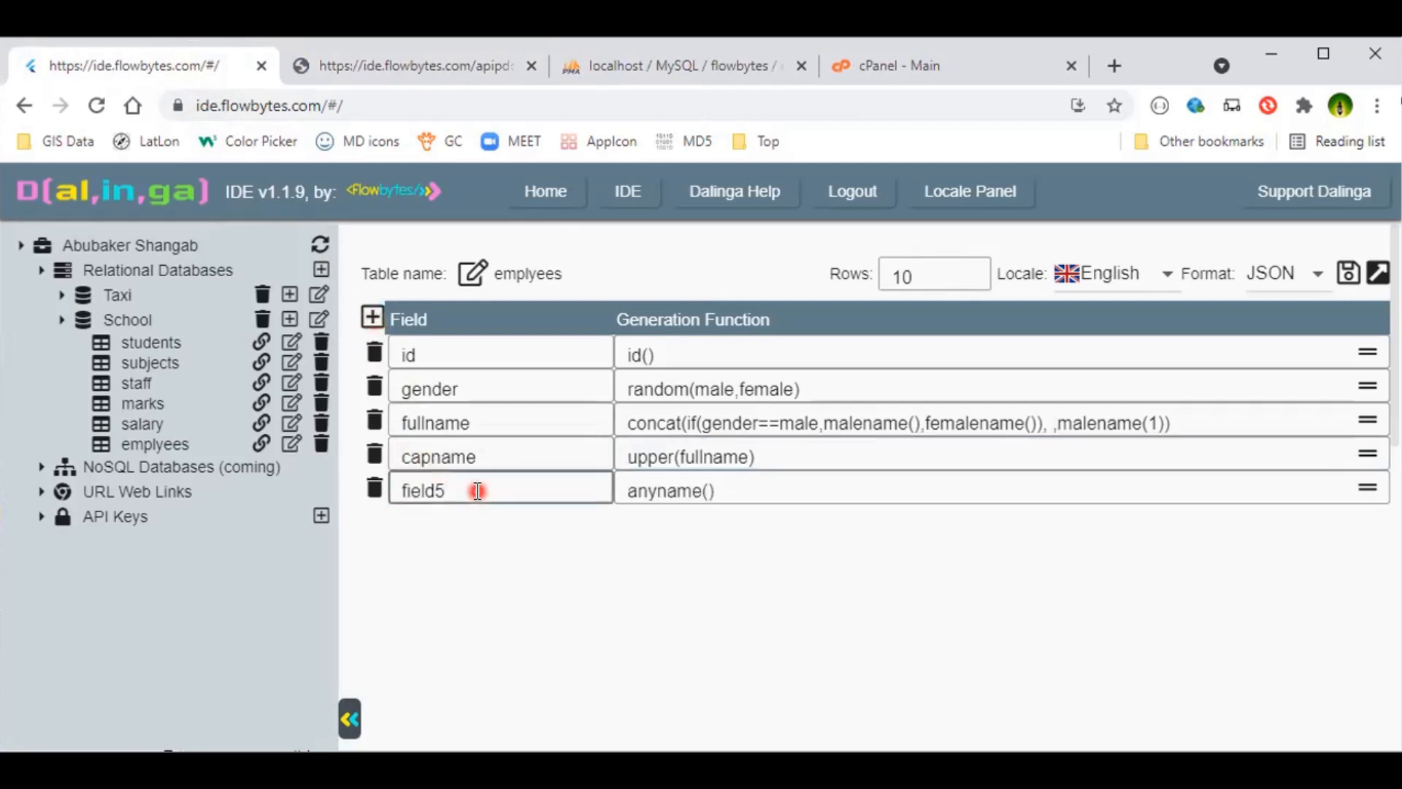
key("BackSpace")
key("BackSpace")
key("BackSpace")
key("BackSpace")
key("BackSpace")
key("BackSpace")
type("c")
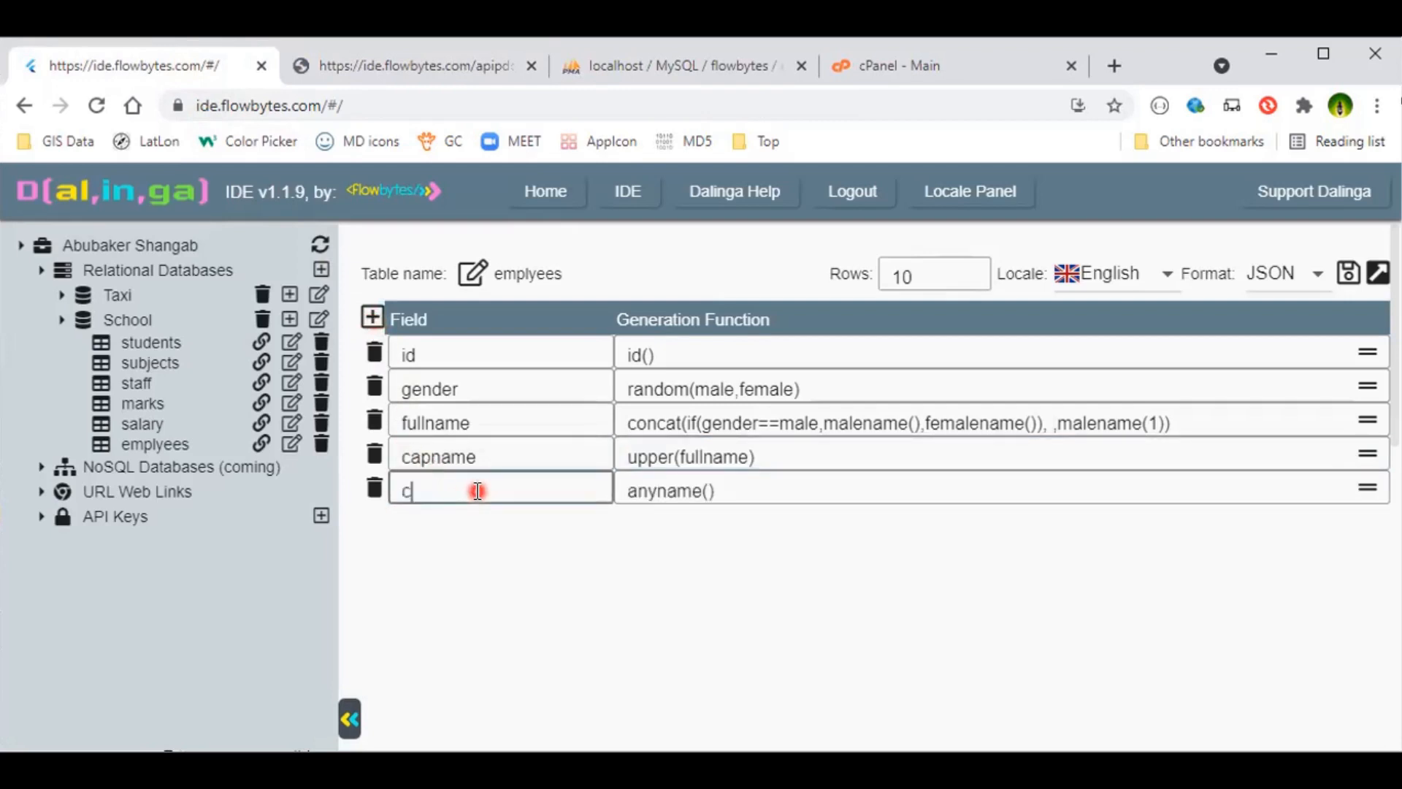
type("apnospace")
- Set the generation function of capnospace to replace(capname, ,) so the spaces are removed
key("Tab")
key("BackSpace")
key("BackSpace")
key("BackSpace")
key("BackSpace")
key("BackSpace")
key("BackSpace")
key("BackSpace")
key("BackSpace")
key("BackSpace")
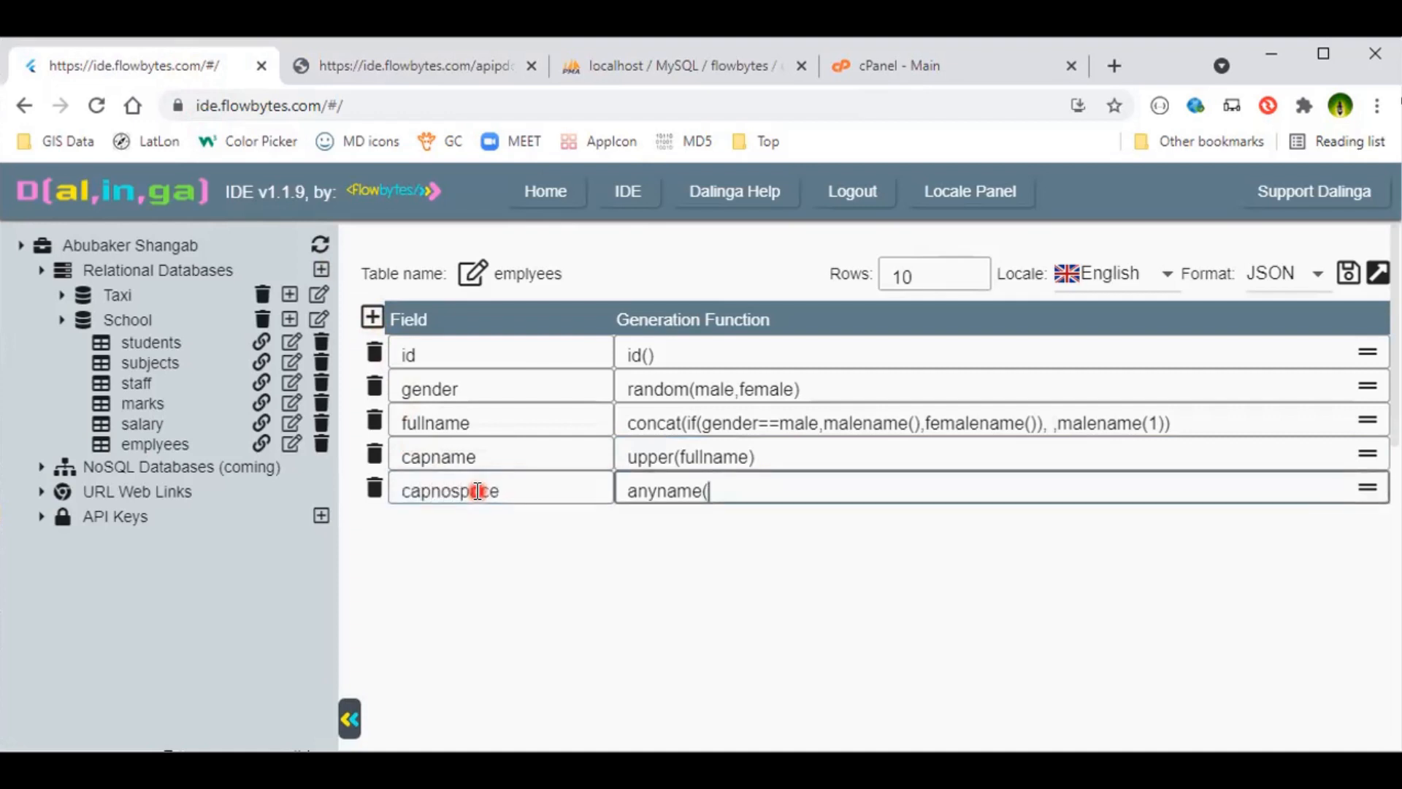
type("replace")
type(")")
type("(")
type("cap")
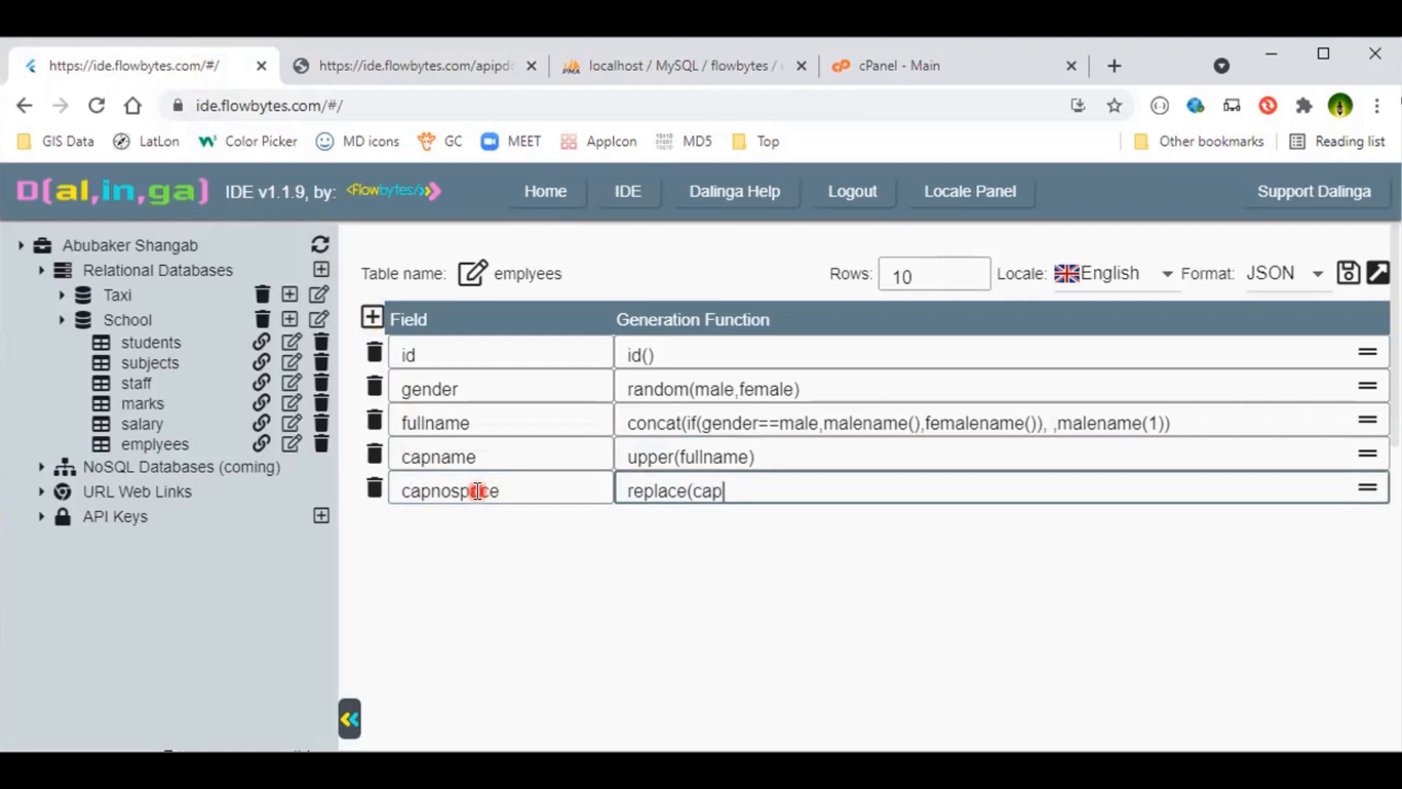
type("name)")
type(",")
type(" ,")
- Save the table and reload the JSON output to check the capnospace values, returning to the table editor
left_click(1348, 275)
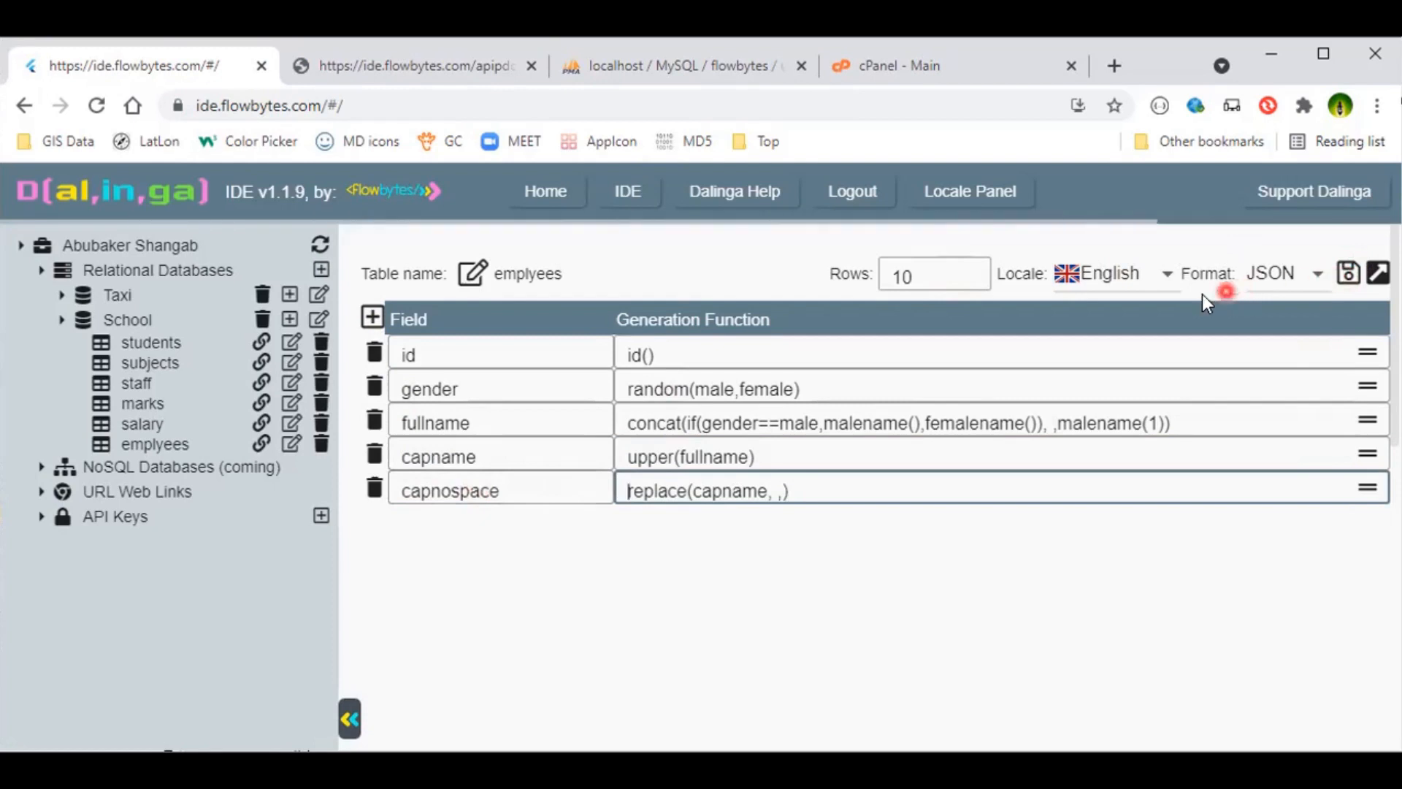
left_click(337, 69)
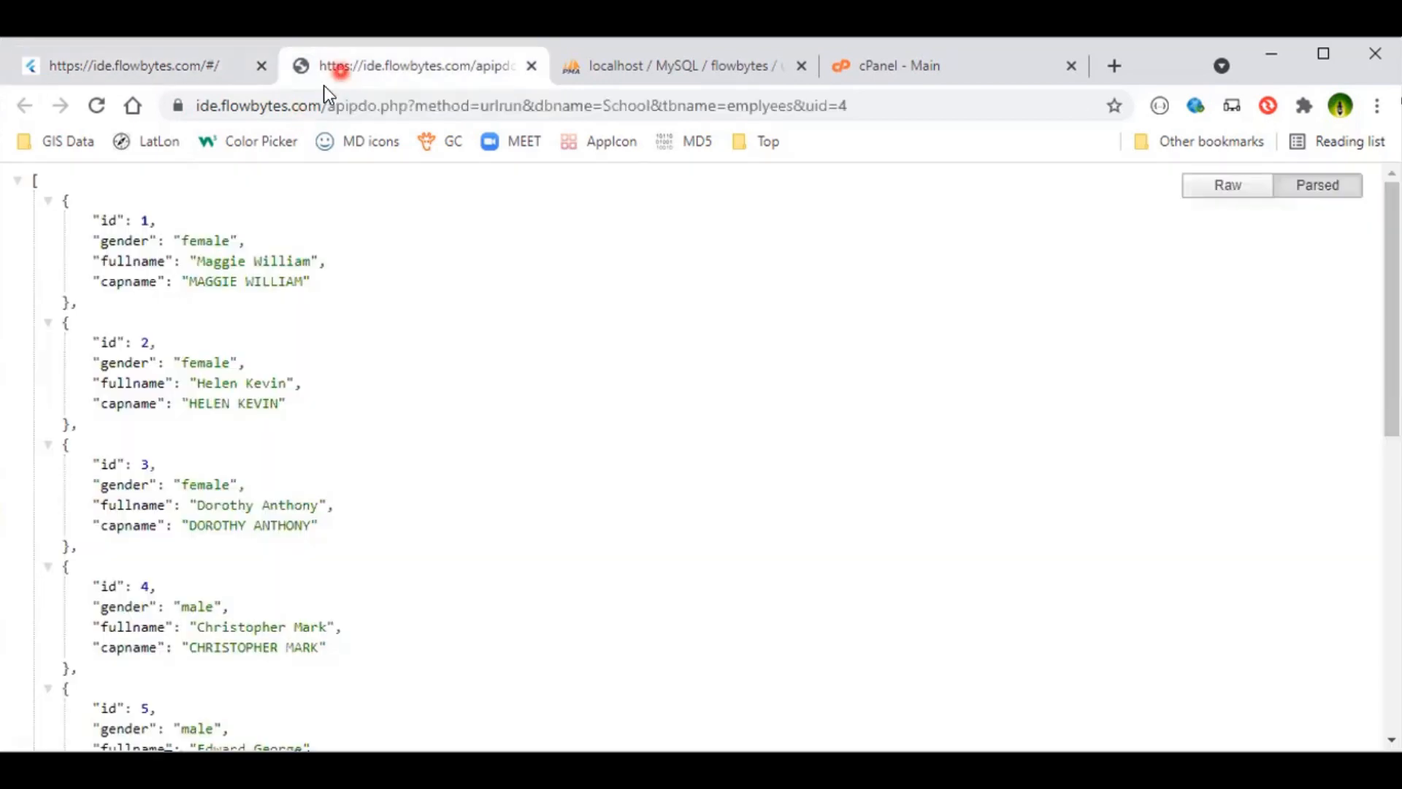
left_click(94, 103)
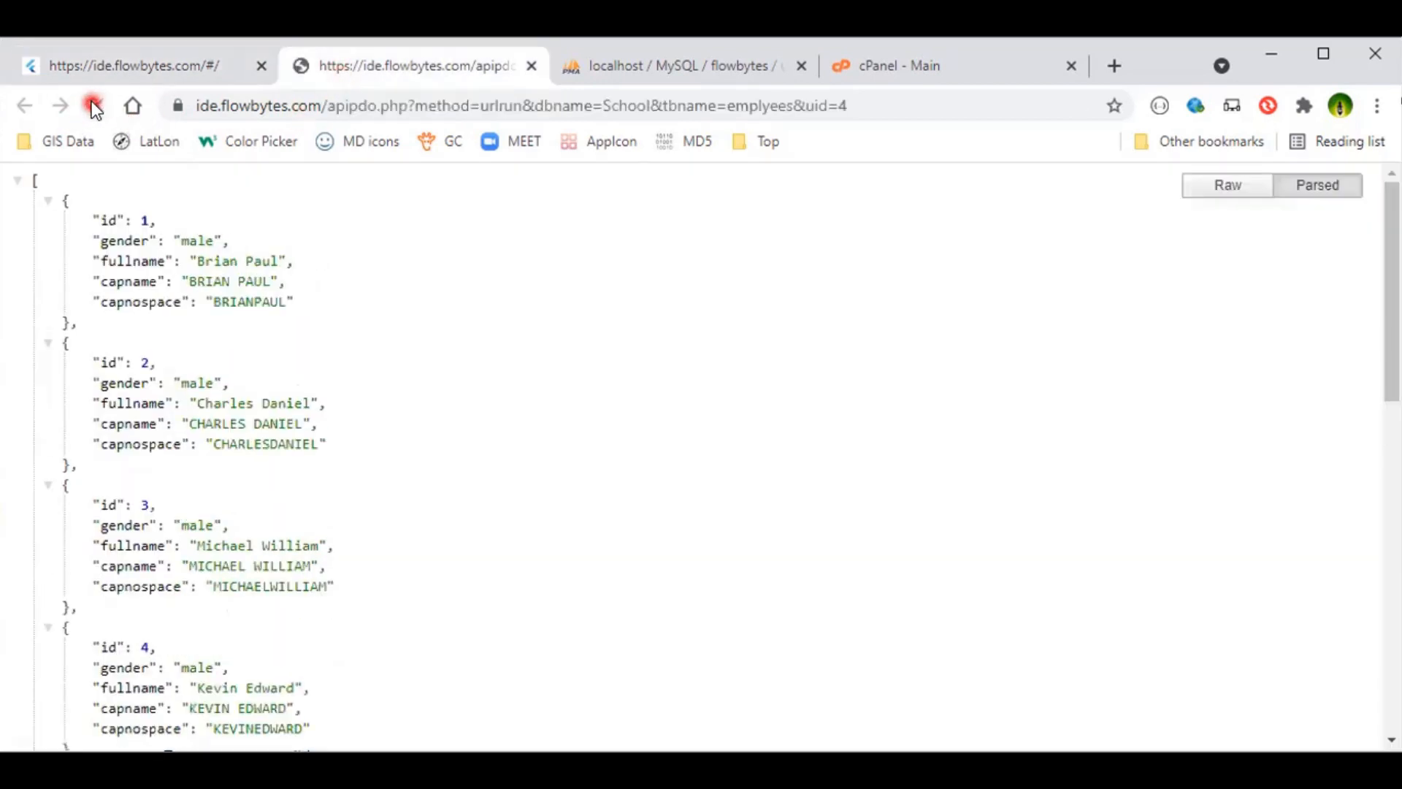
left_click(302, 330)
left_click(197, 71)
- Add another field to the table and name it empcode
left_click(372, 319)
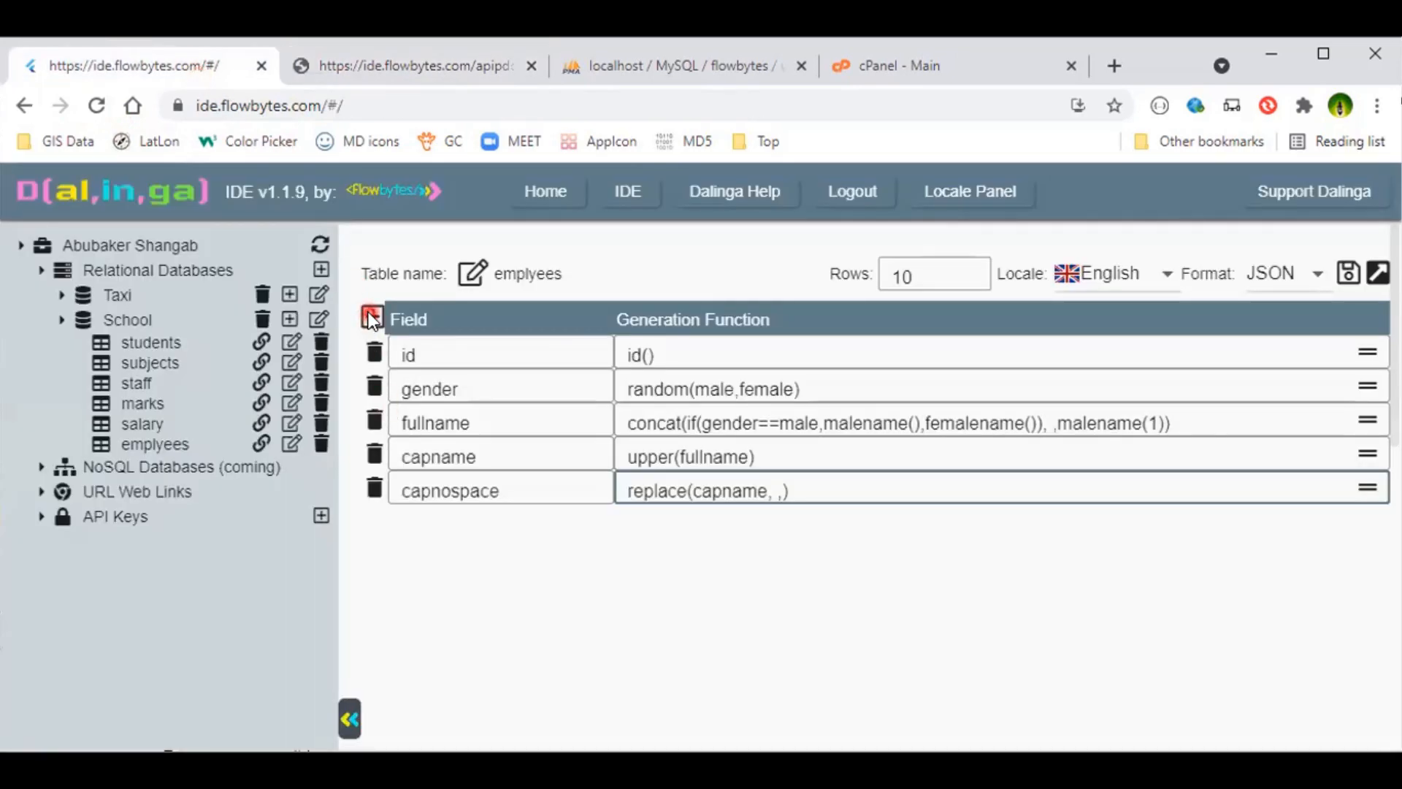
left_click(475, 524)
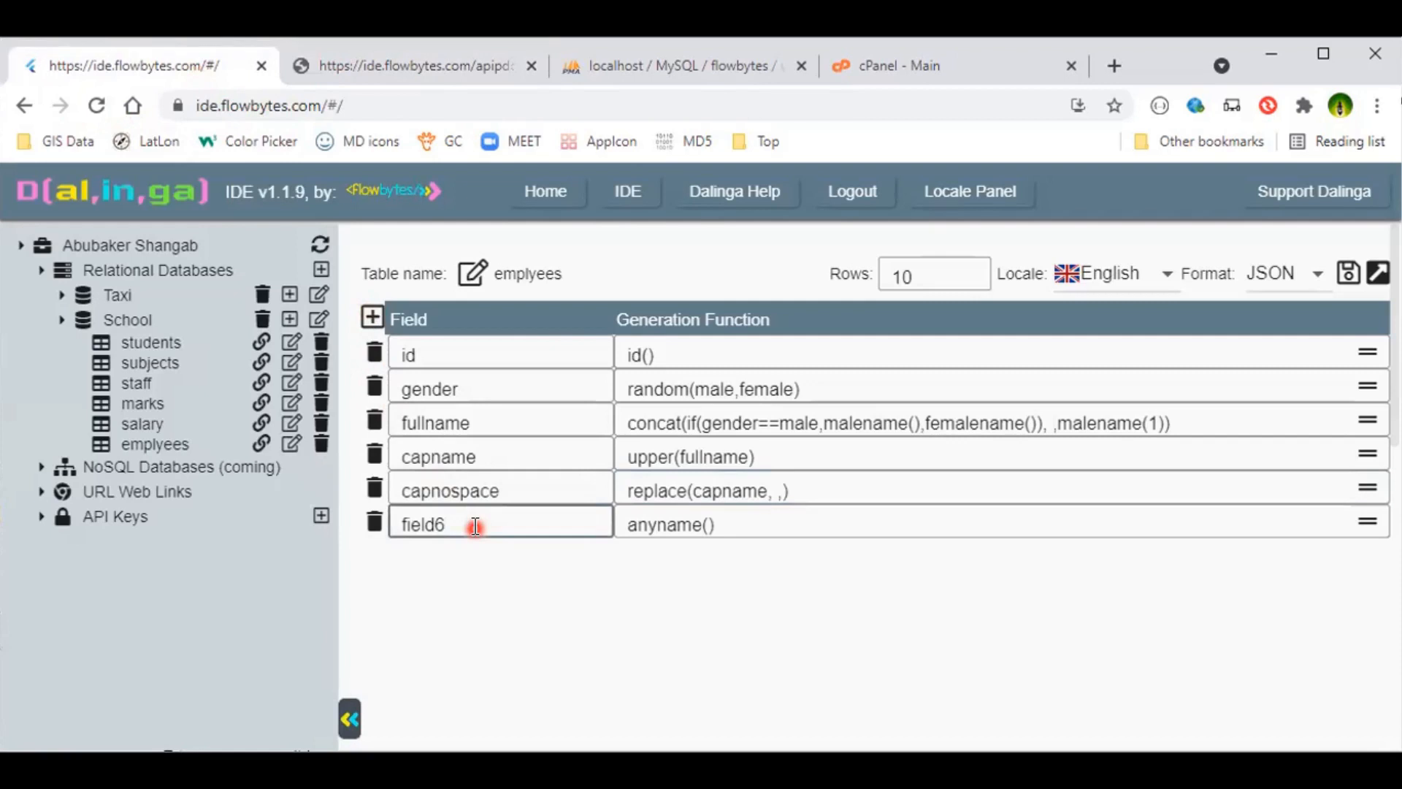
key("BackSpace")
key("BackSpace")
key("BackSpace")
key("BackSpace")
key("BackSpace")
key("BackSpace")
type("empcode")
- Set the generation function of empcode to substr(capnospace,1,3), reusing the capnospace field name
key("Tab")
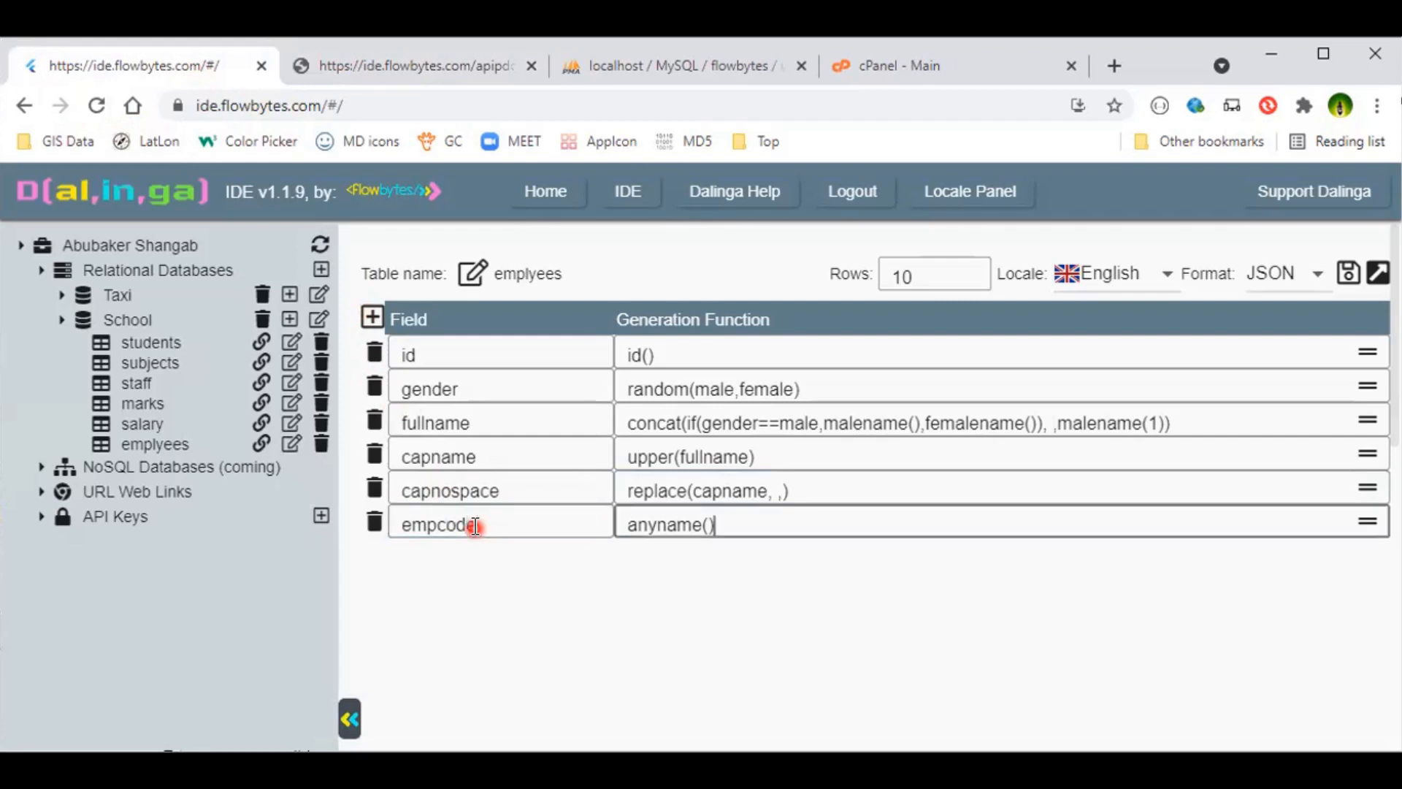
key("BackSpace")
key("BackSpace")
key("BackSpace")
key("BackSpace")
key("BackSpace")
key("BackSpace")
key("BackSpace")
key("BackSpace")
key("BackSpace")
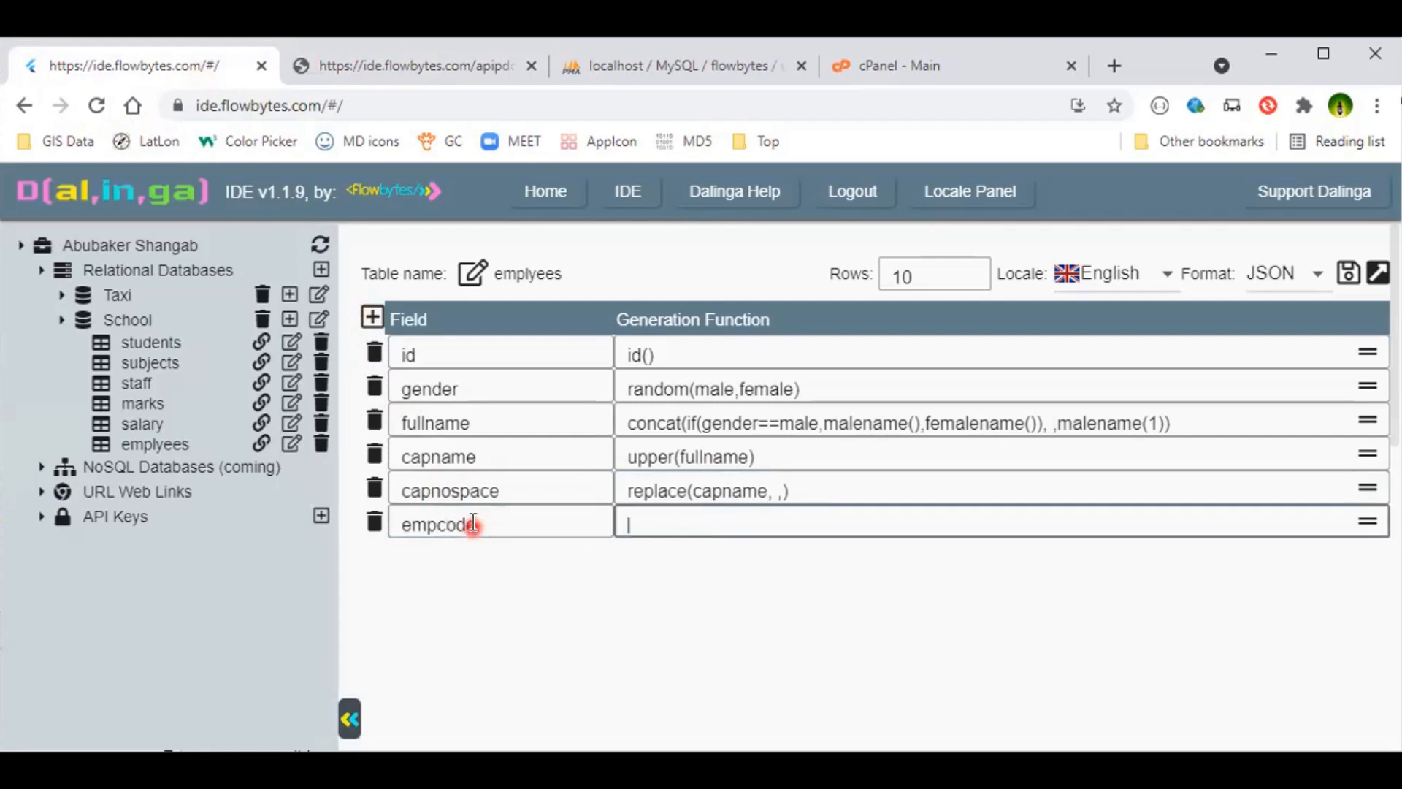
double_click(463, 491)
key("ctrl+c")
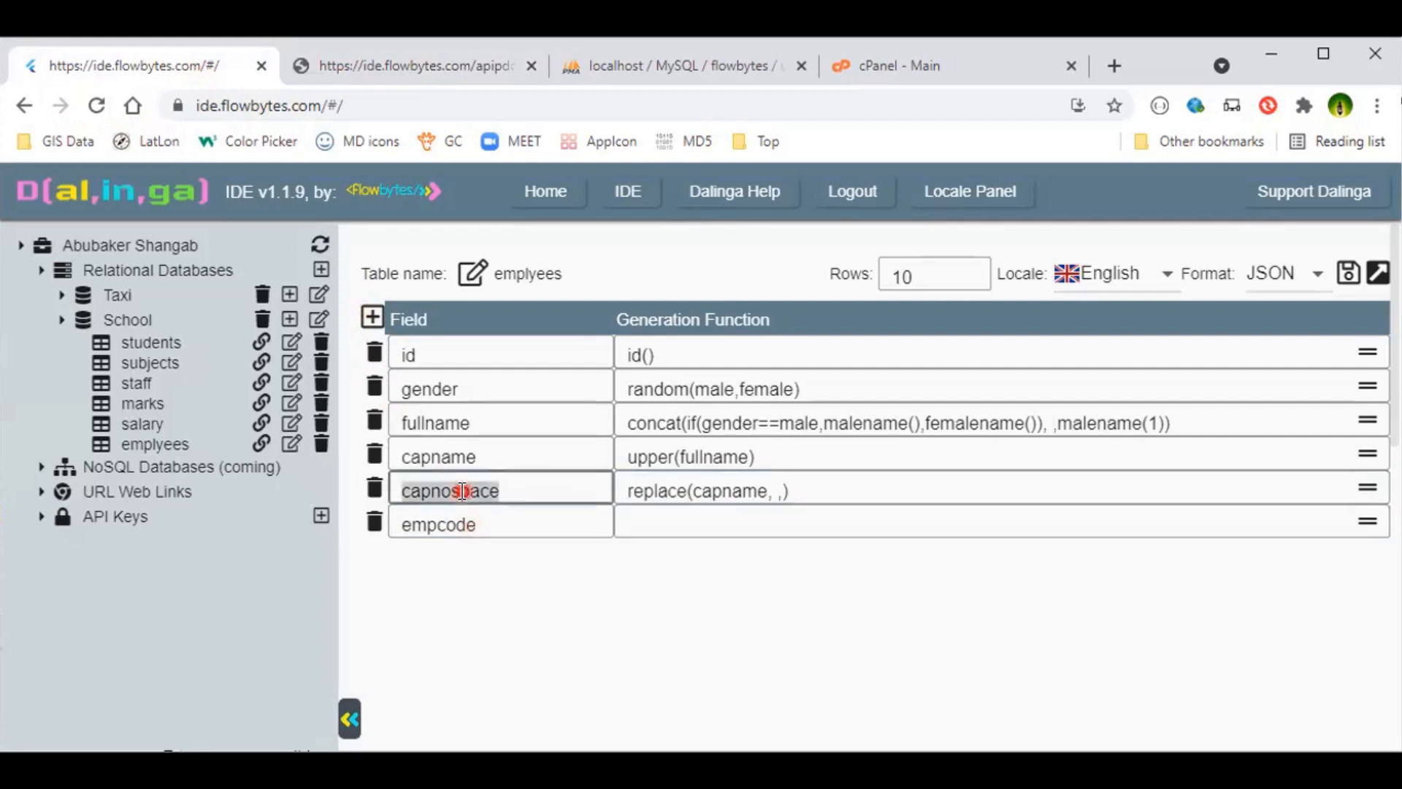
left_click(684, 526)
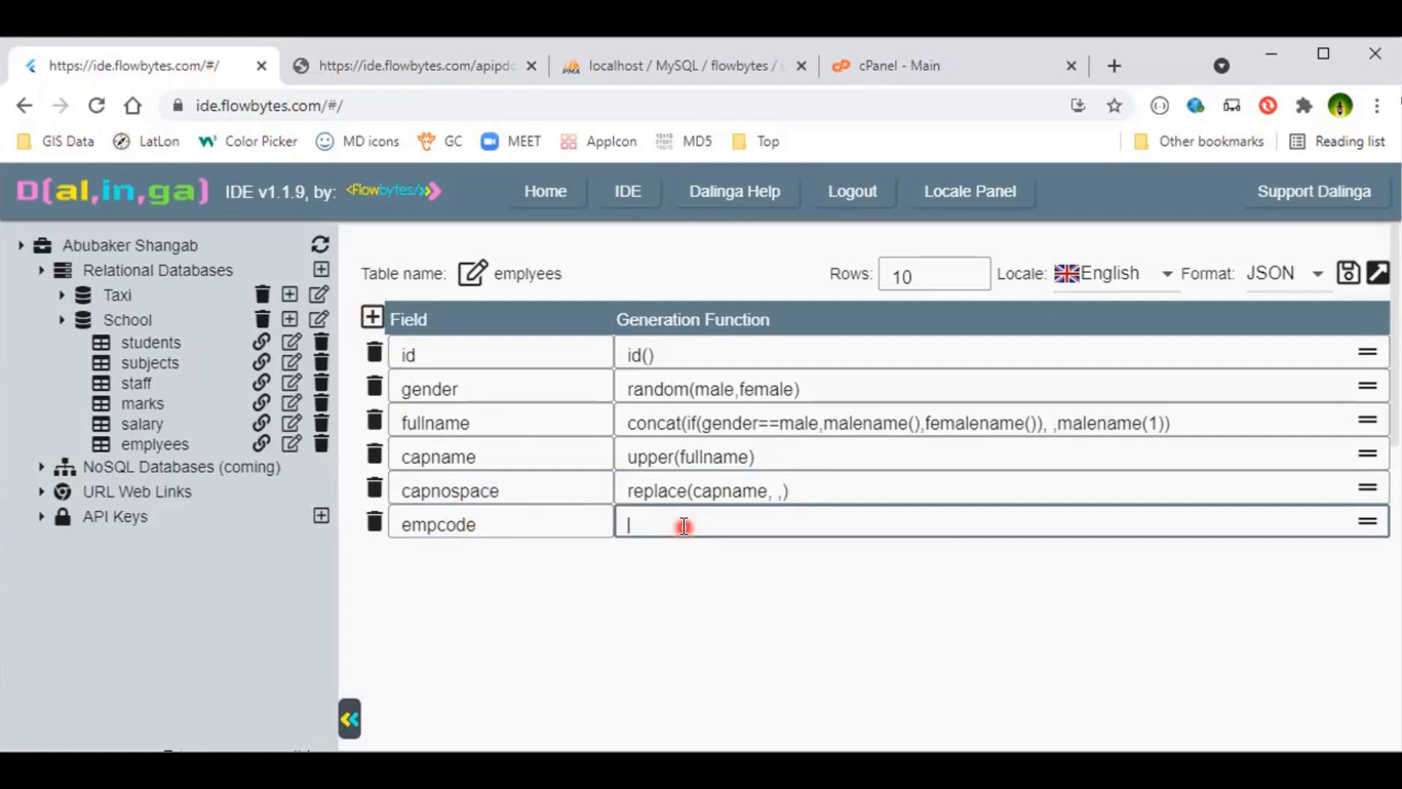
type("substr(")
key("ctrl+v")
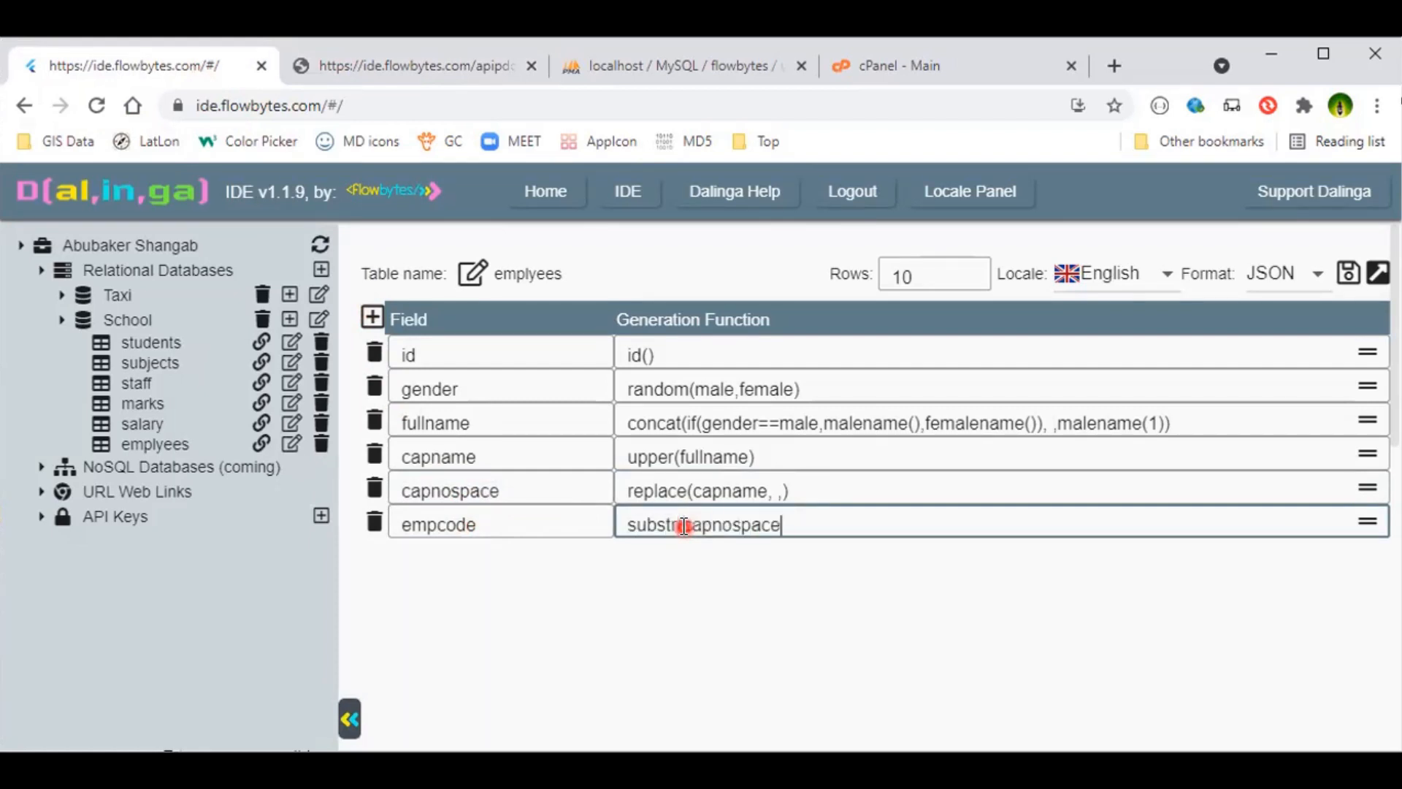
type(",1,3)")
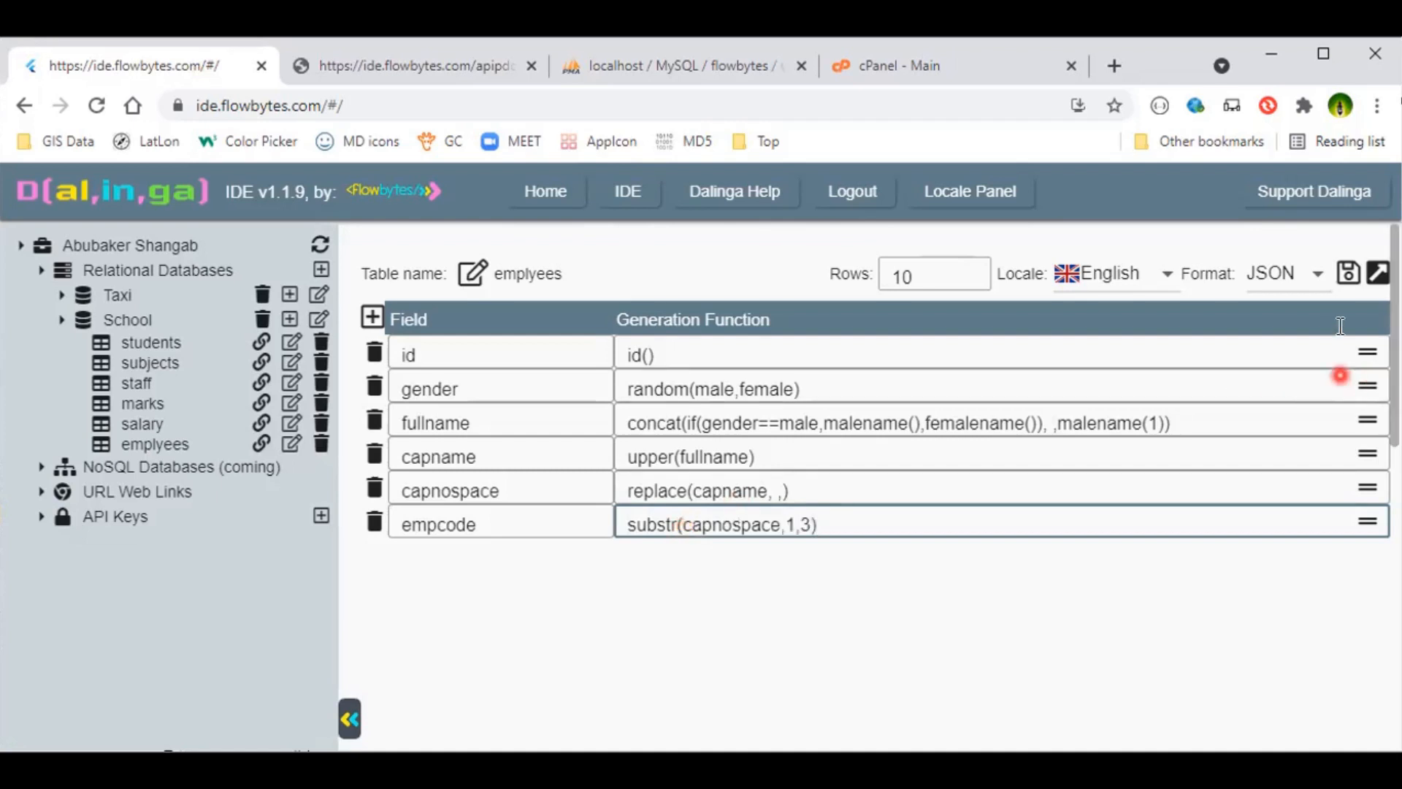
- Save the table and reload the JSON output to compare empcode with capnospace, returning to the table editor
left_click(1350, 275)
left_click(792, 523)
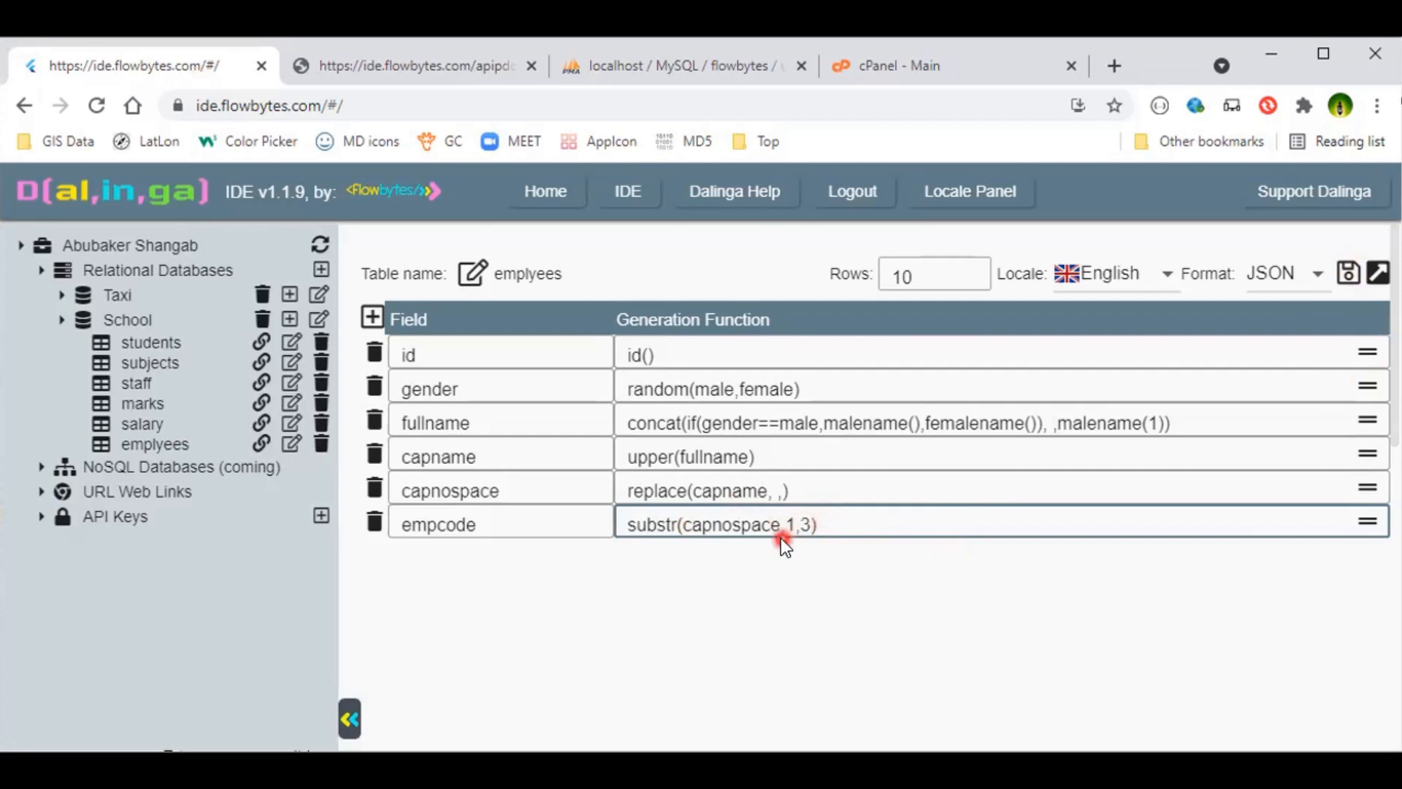
left_click(368, 69)
left_click(97, 106)
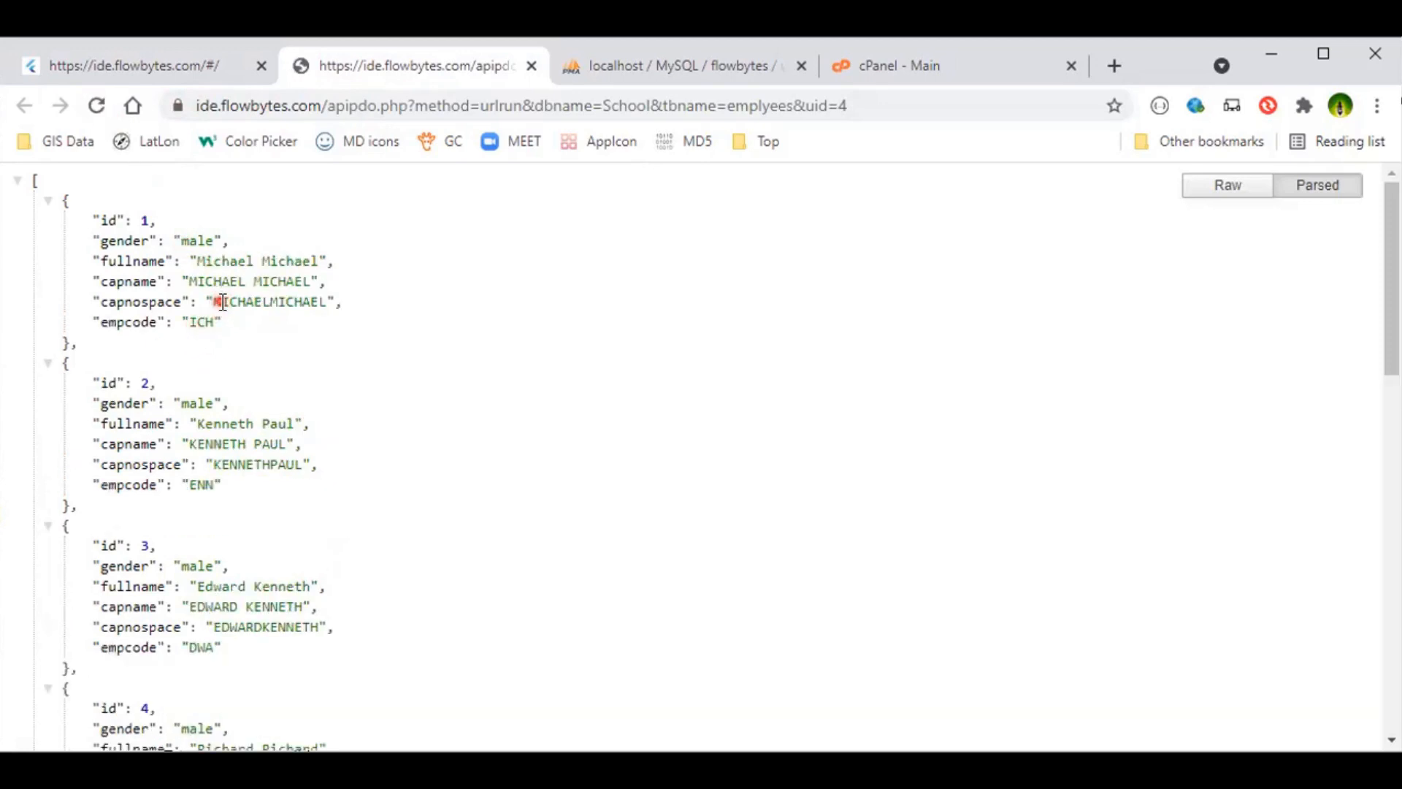
left_click_drag(222, 300, 231, 302)
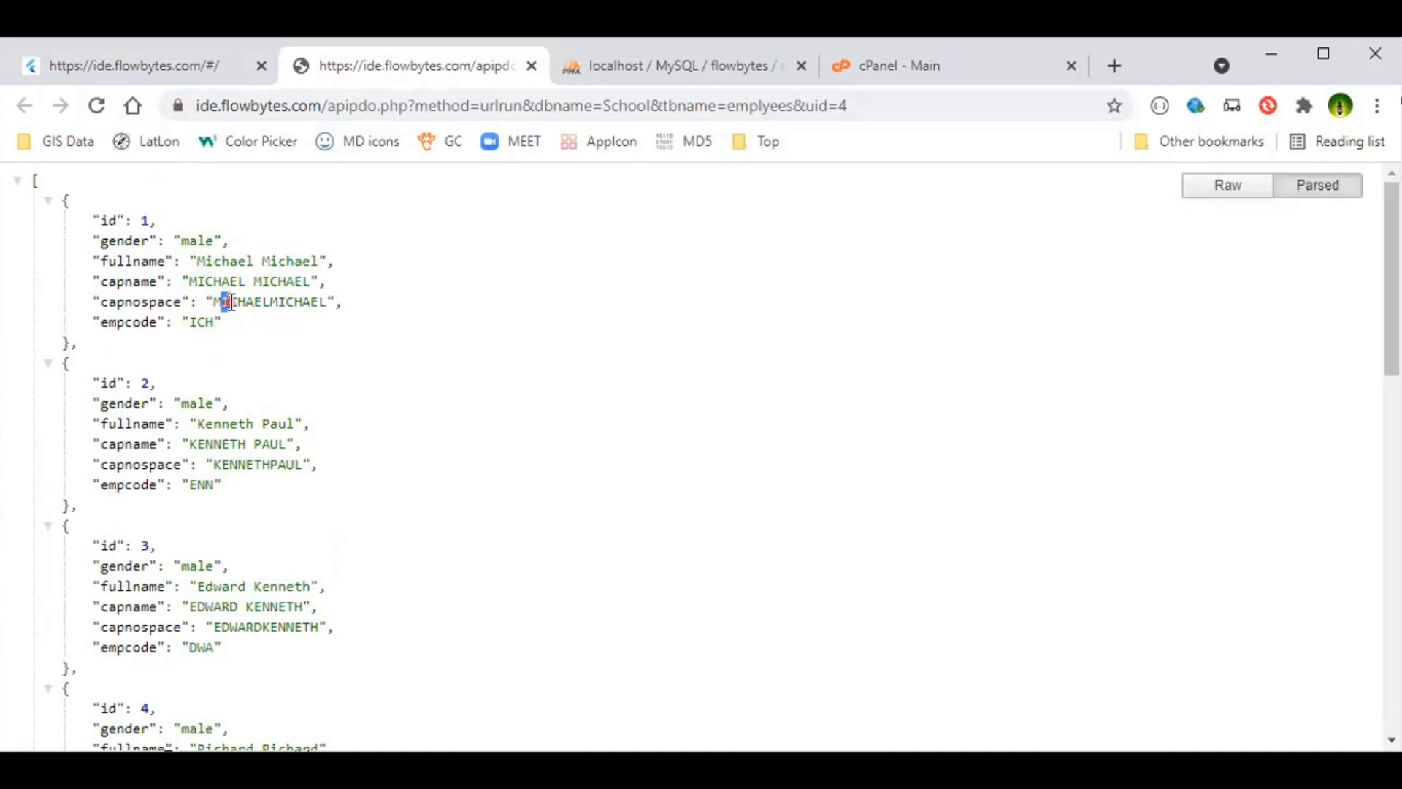
left_click(192, 68)
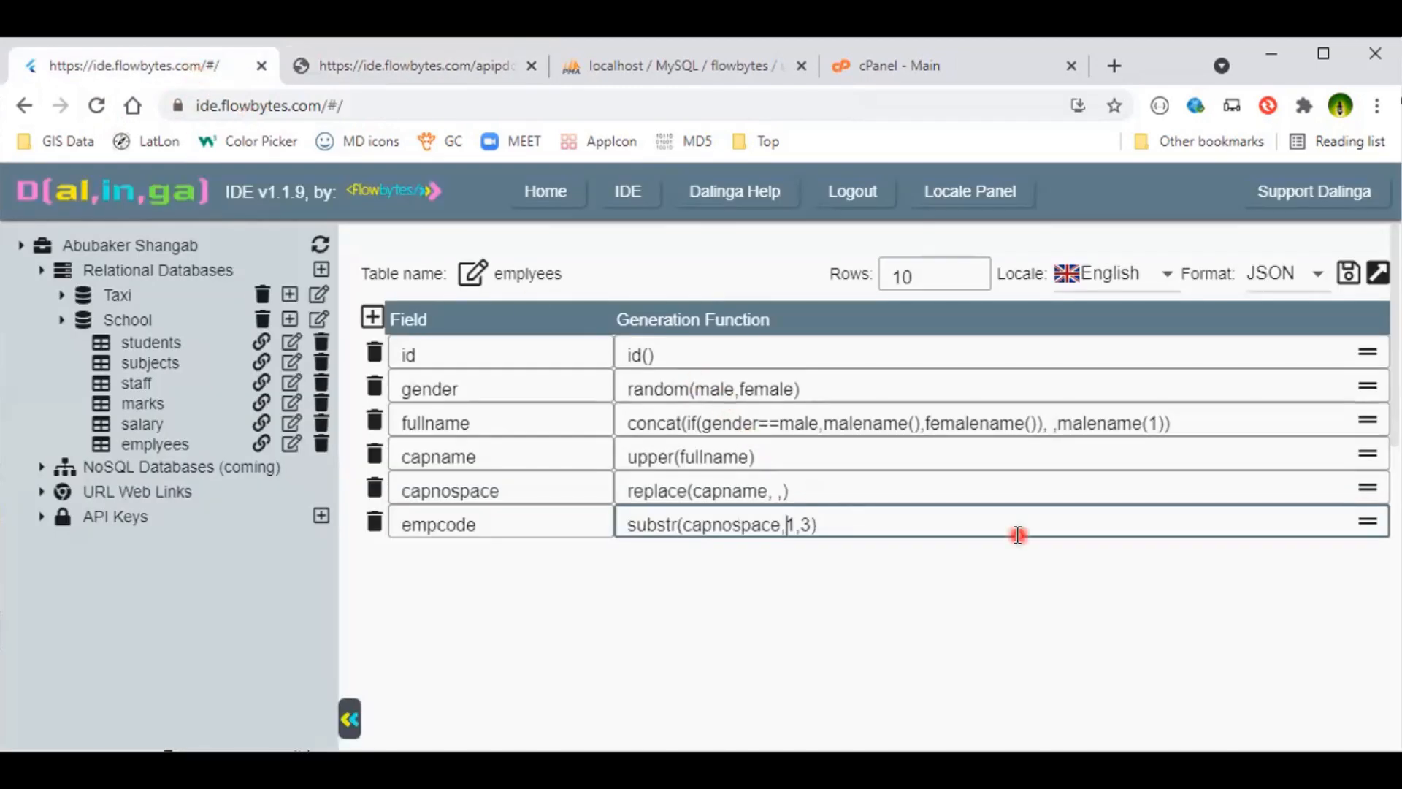
- Change the start position in the empcode function to 0, giving substr(capnospace,0,3), and save the table
key("Delete")
key("Delete")
type("0")
left_click(1348, 274)
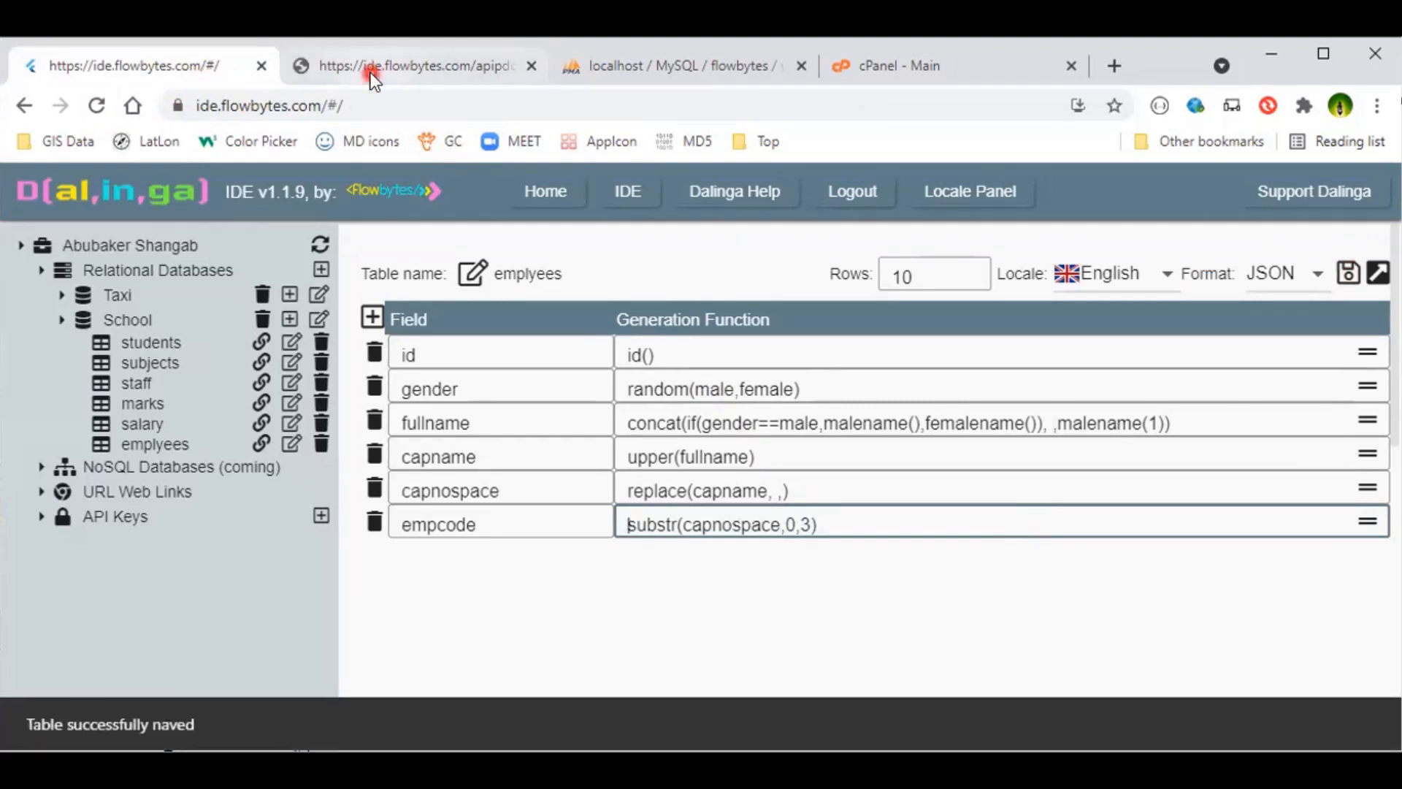
- Reload the JSON output to check the empcode values against capnospace, and return to the table editor
left_click(365, 70)
left_click(99, 103)
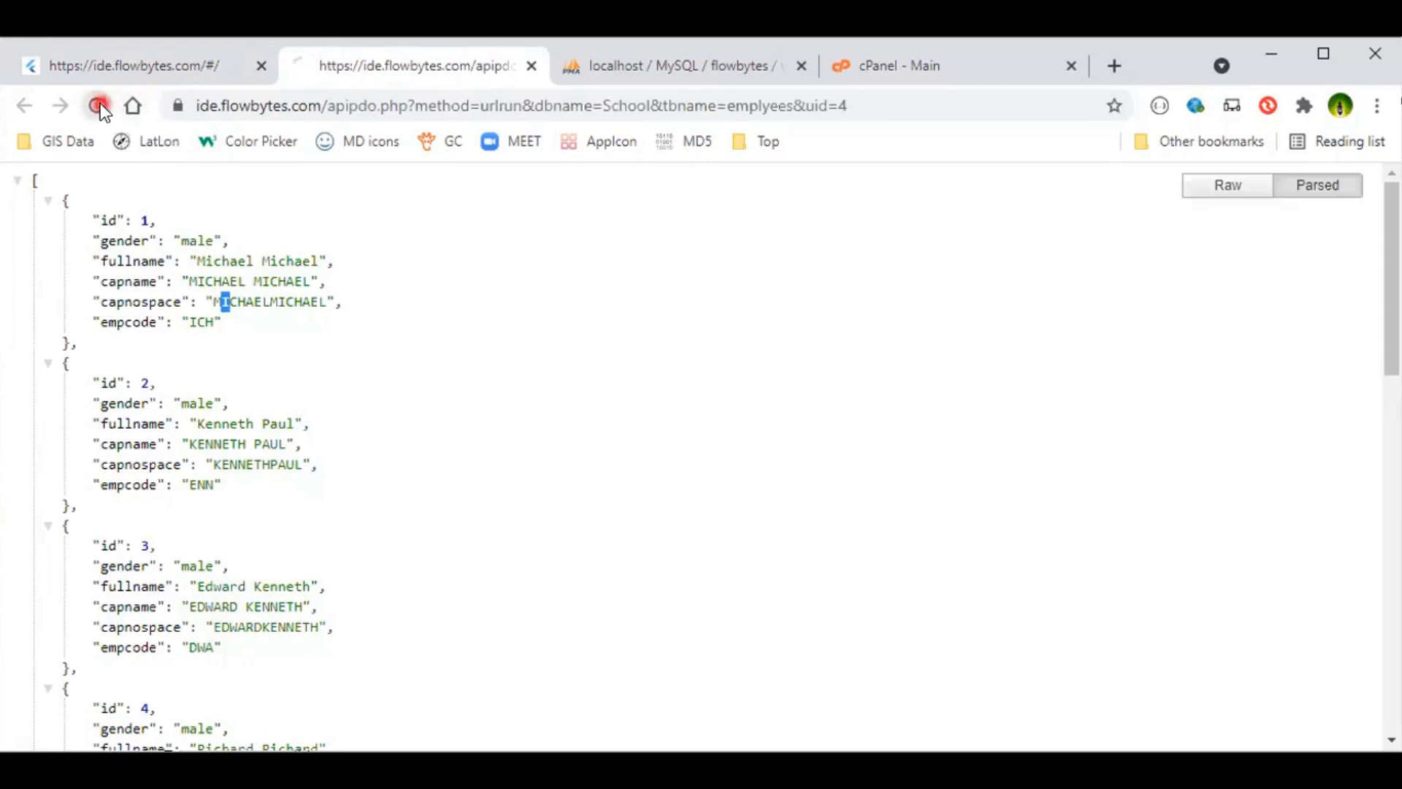
left_click(217, 327)
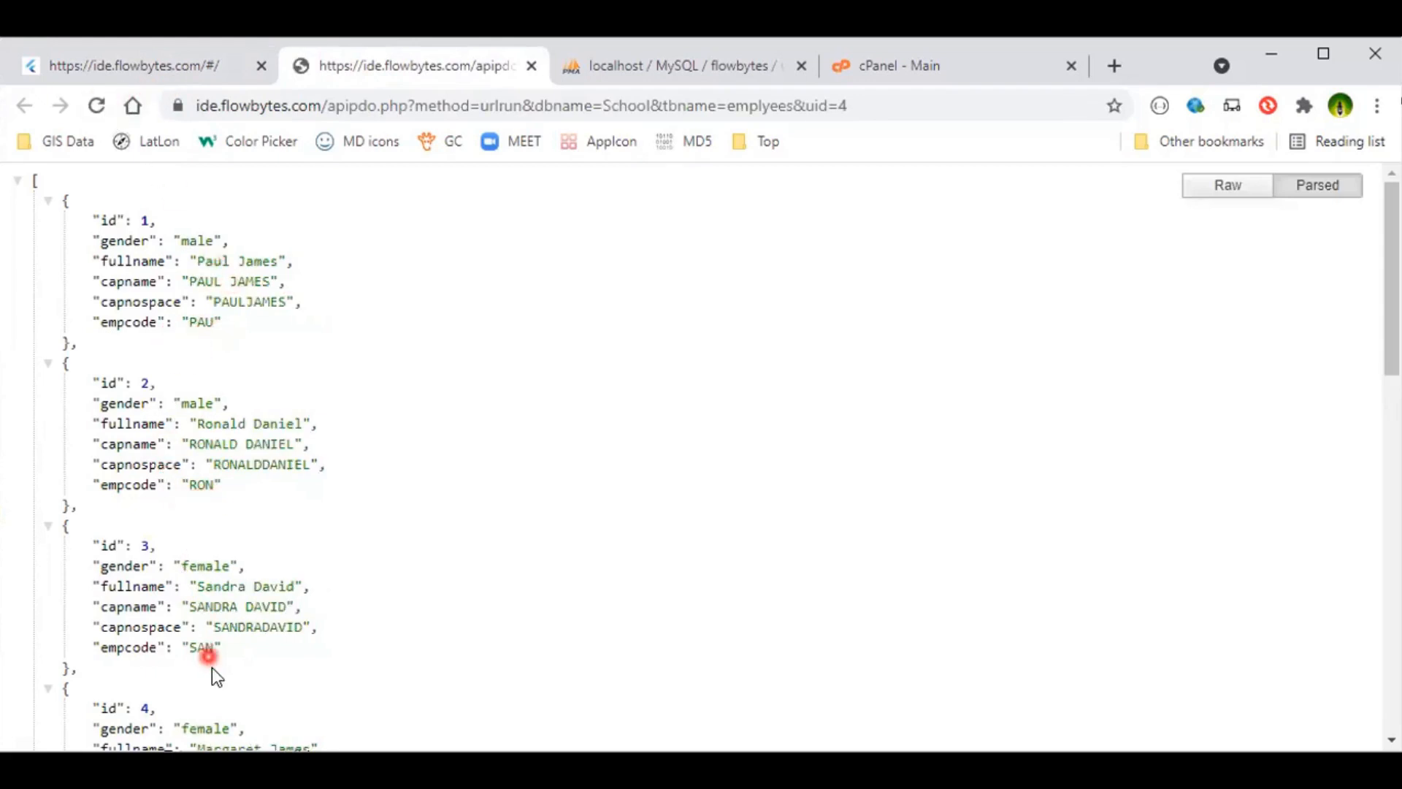
scroll(334, 403, "down", 1)
scroll(270, 436, "up", 1)
left_click(150, 63)
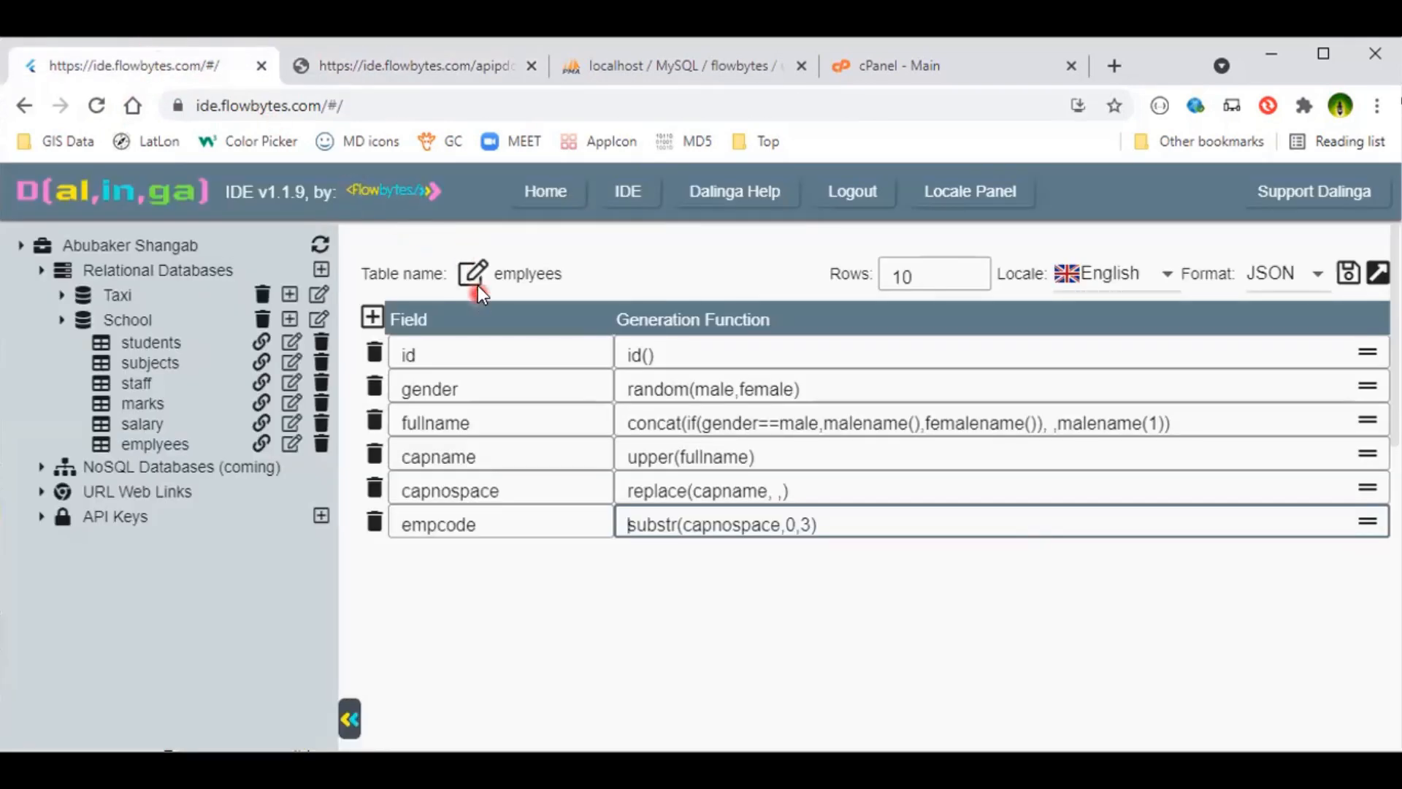
- Add another field to the table and name it staffid
left_click(367, 322)
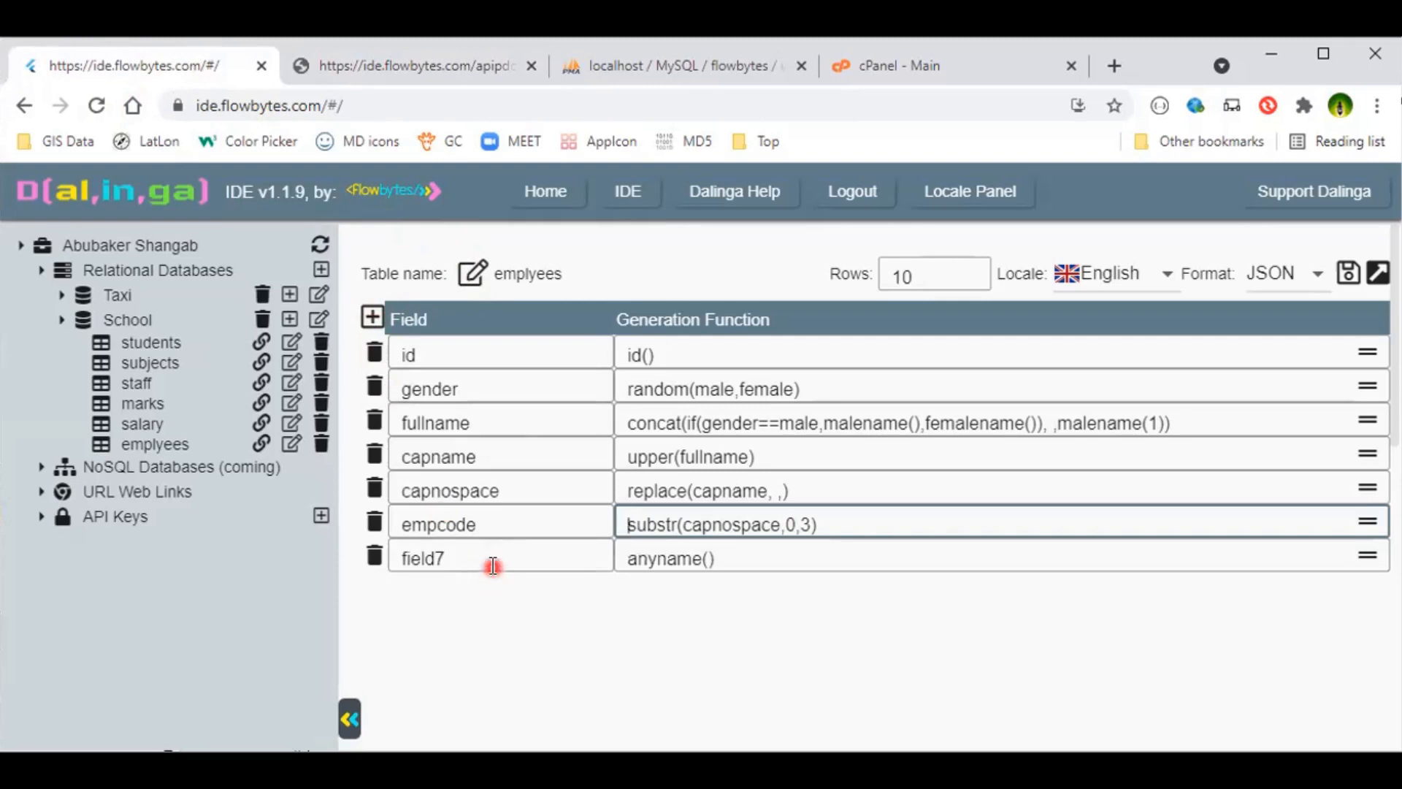
left_click(493, 564)
key("BackSpace")
key("BackSpace")
key("BackSpace")
key("BackSpace")
key("BackSpace")
key("BackSpace")
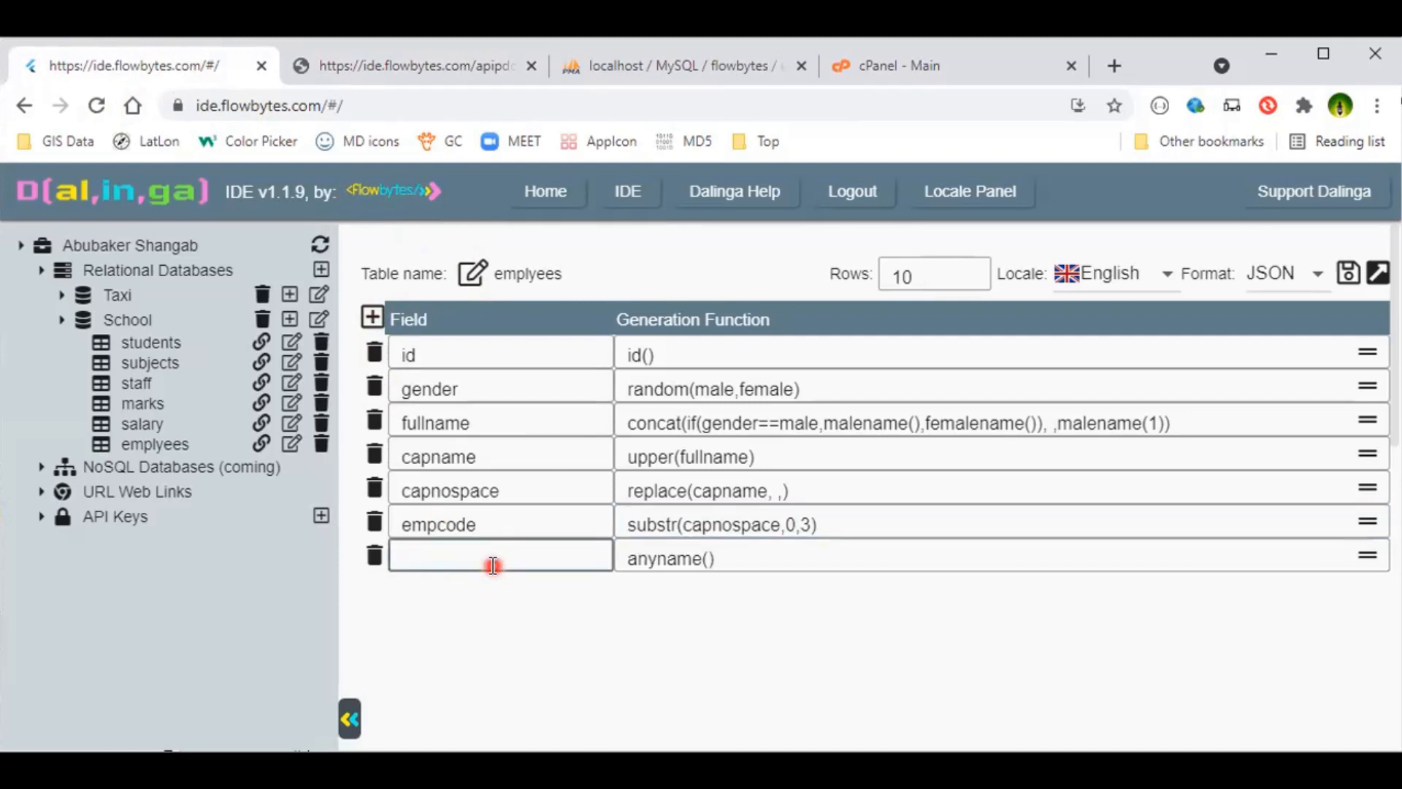
type("staffid")
- Replace the default generation function of staffid with concat(empcode,id)
left_click(741, 555)
key("BackSpace")
key("BackSpace")
key("BackSpace")
key("BackSpace")
key("BackSpace")
key("BackSpace")
key("BackSpace")
key("BackSpace")
key("BackSpace")
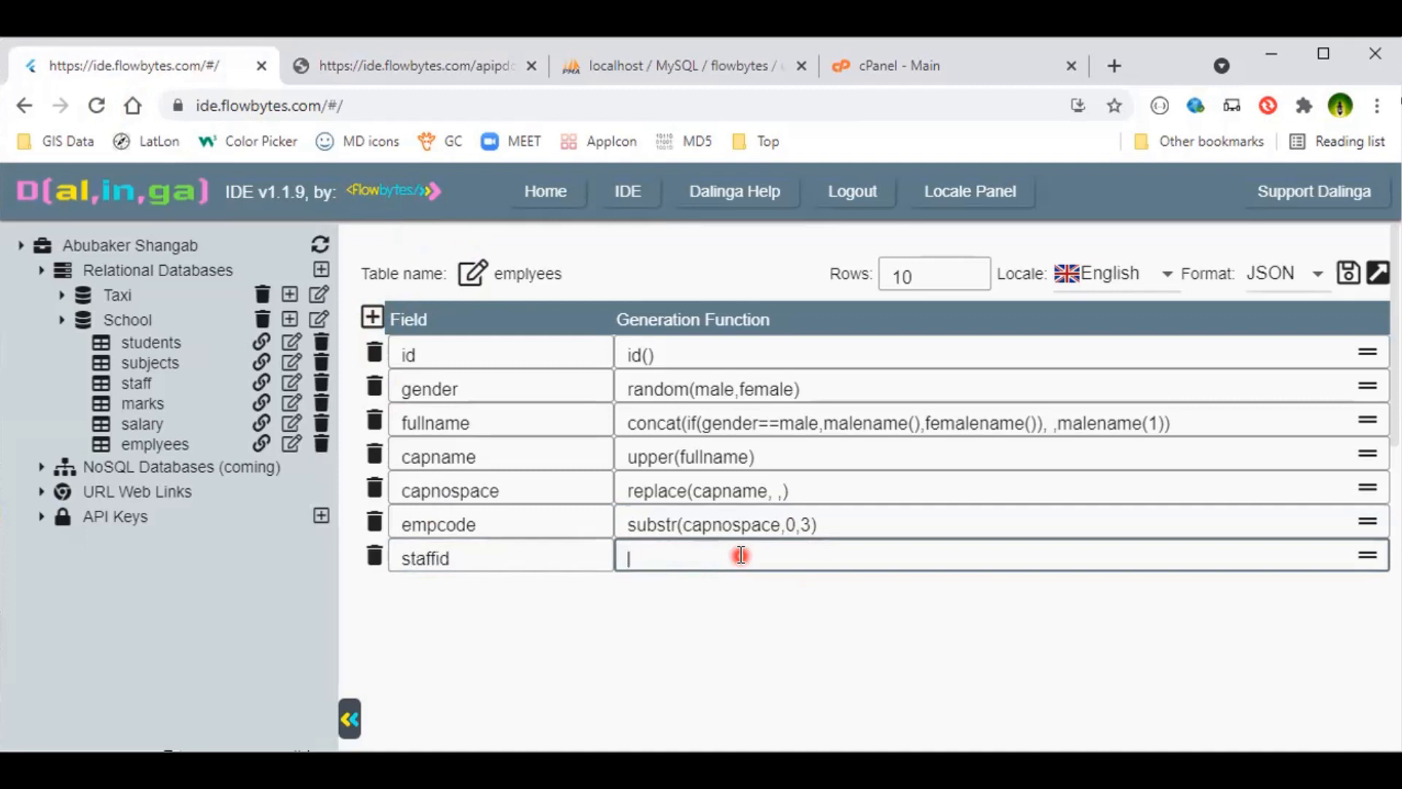
type("empcode")
key("Left")
key("Left")
key("Left")
key("Left")
key("Left")
key("Left")
type("concat")
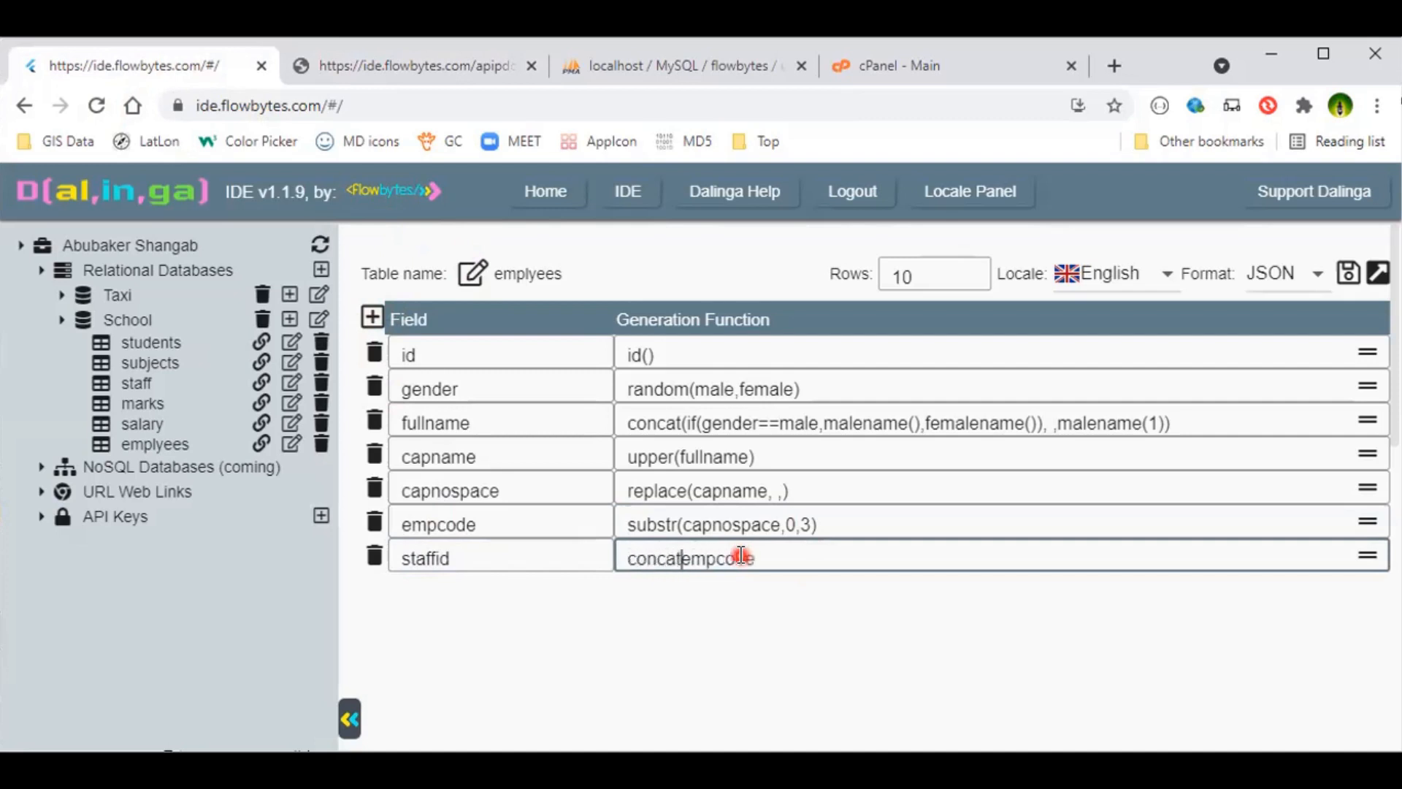
type("(")
key("Right")
type(",id)")
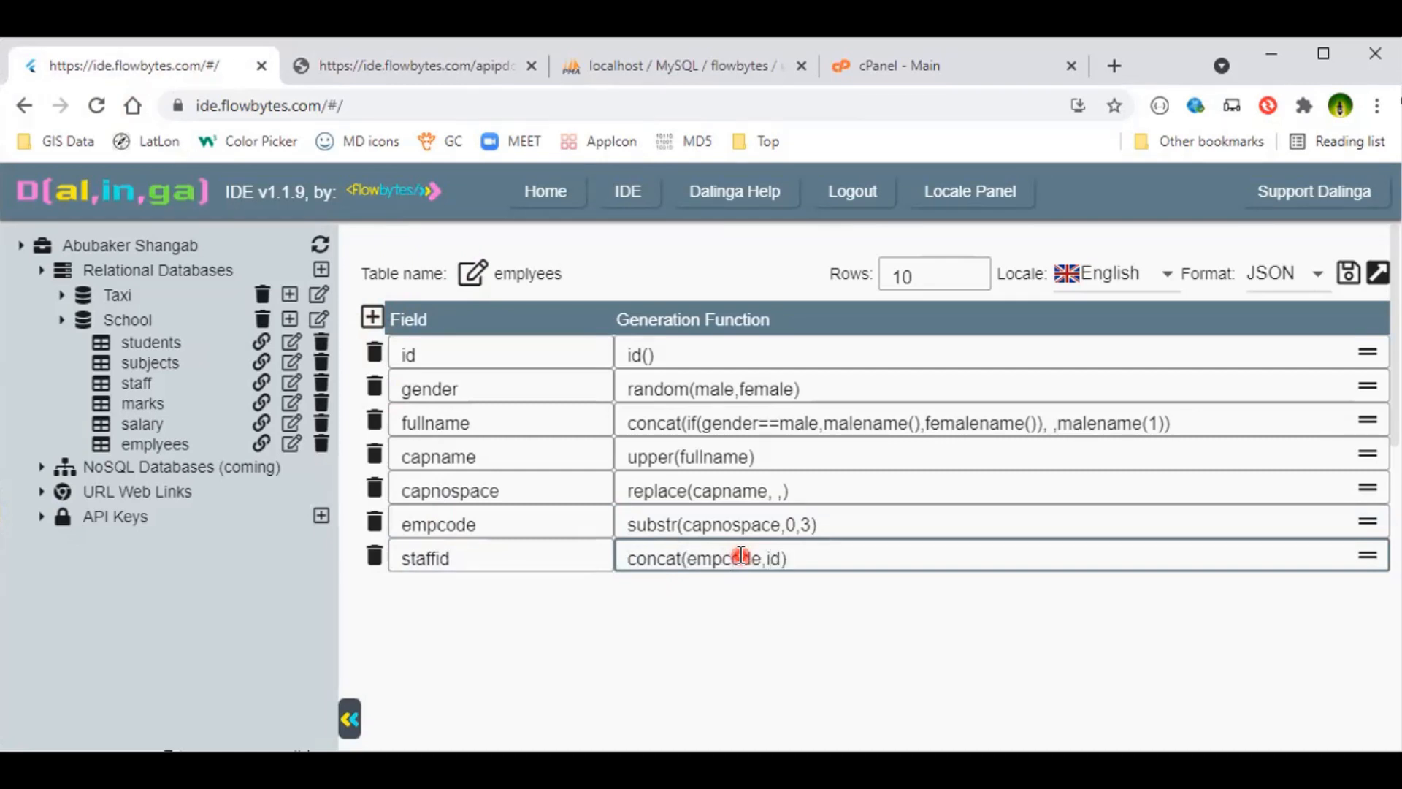
- Insert a hyphen argument between empcode and id, giving concat(empcode,-,id) for staffid, and save the table
key("Left")
key("Left")
key("Left")
type("-")
left_click(1348, 276)
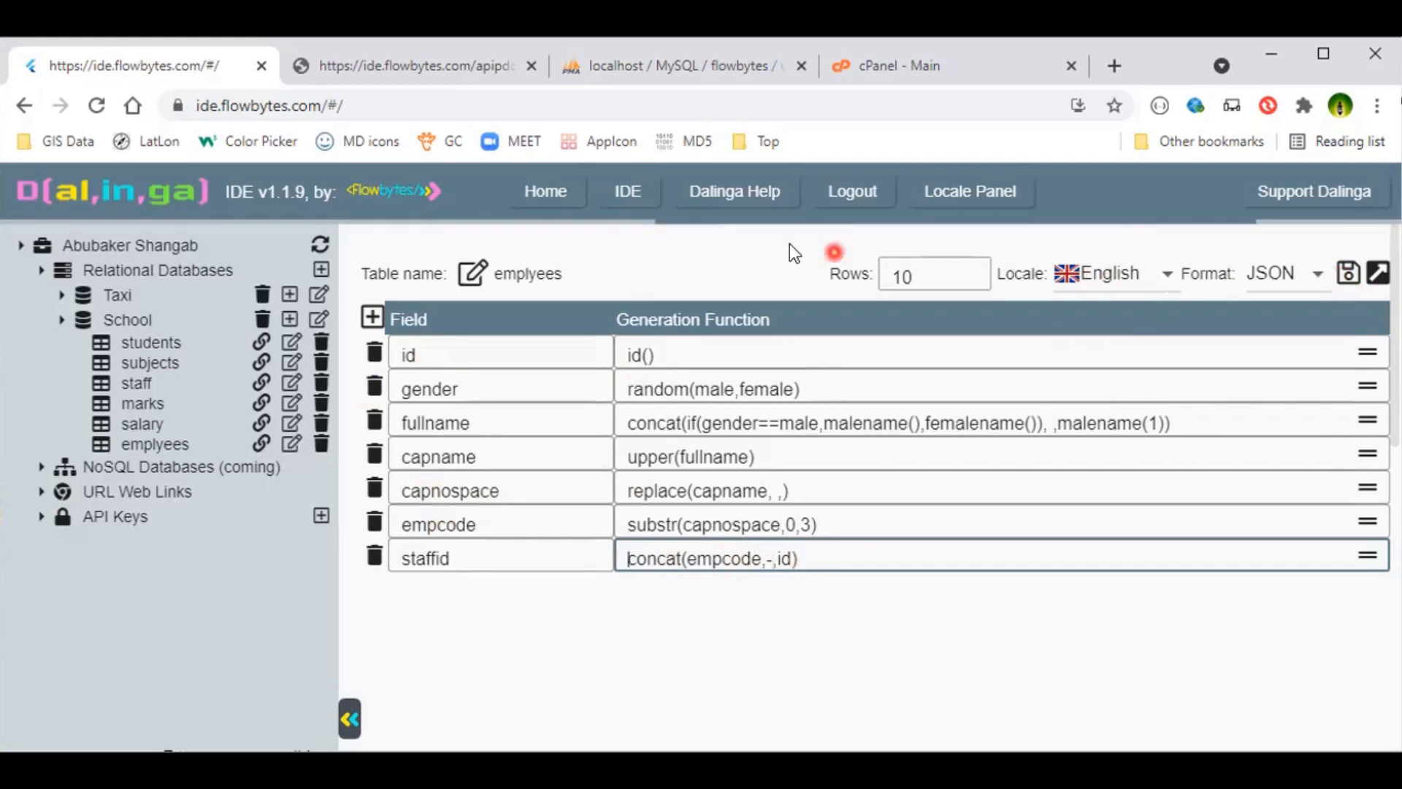
- Reload the JSON output to review the generated staffid values, and return to the table editor
left_click(363, 73)
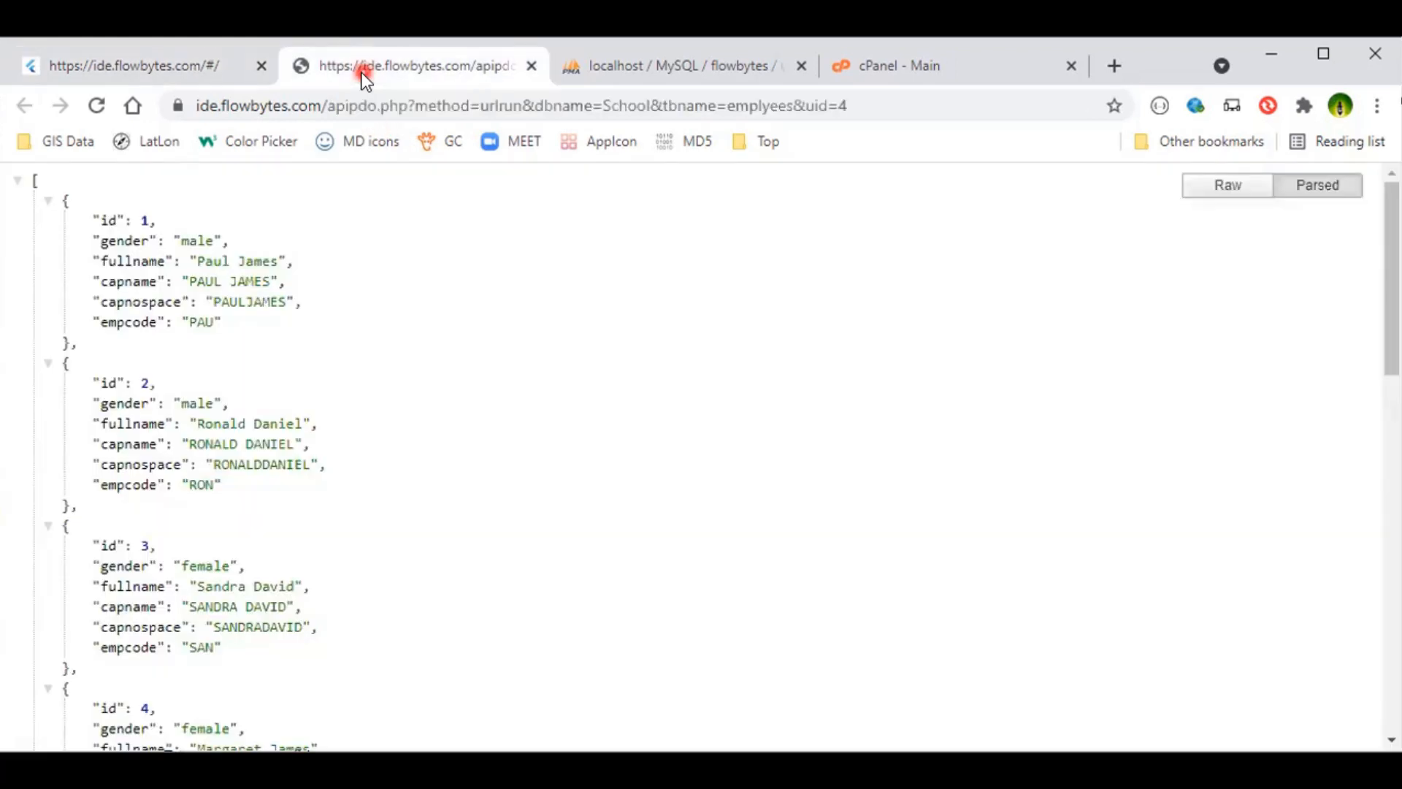
left_click(98, 105)
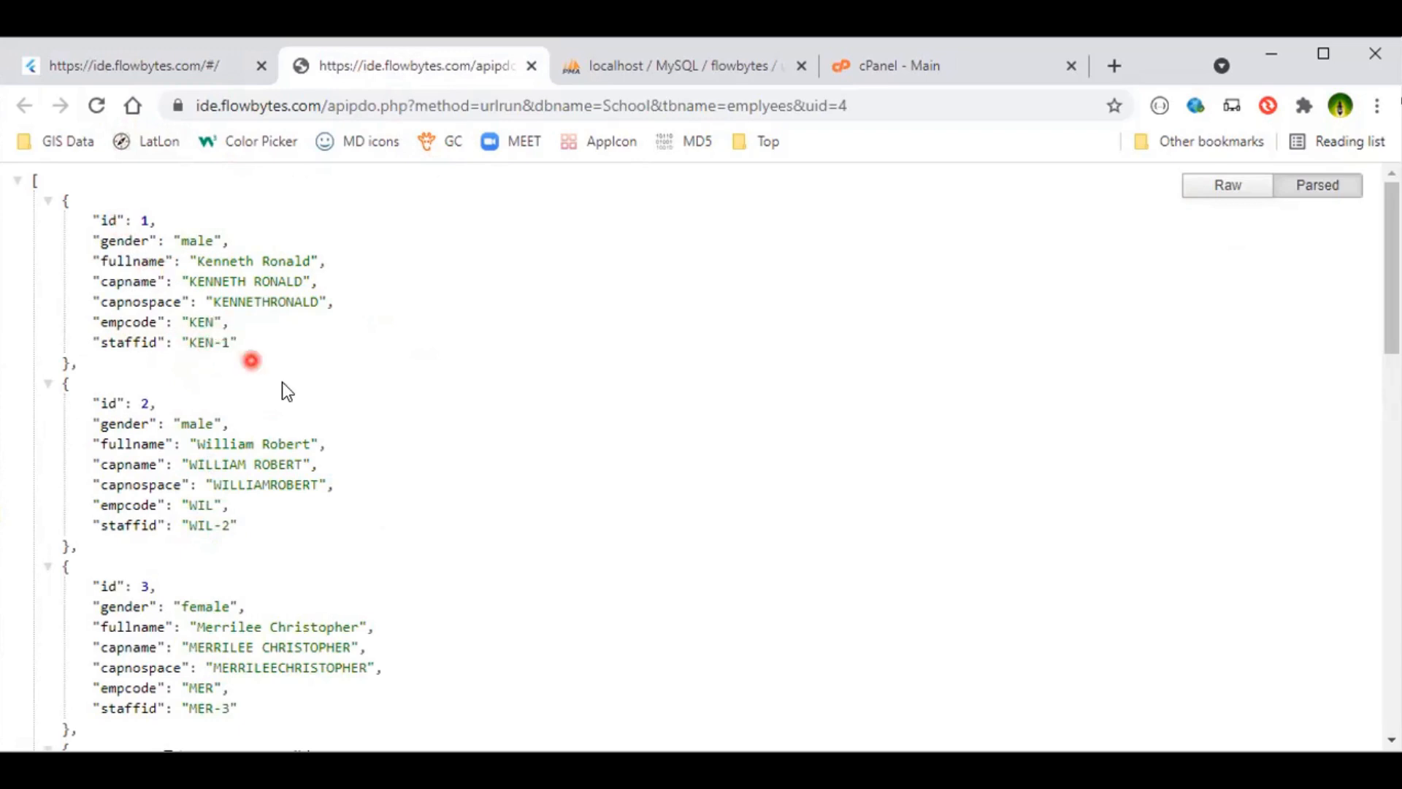
scroll(300, 401, "down", 5)
scroll(322, 432, "up", 5)
left_click(181, 73)
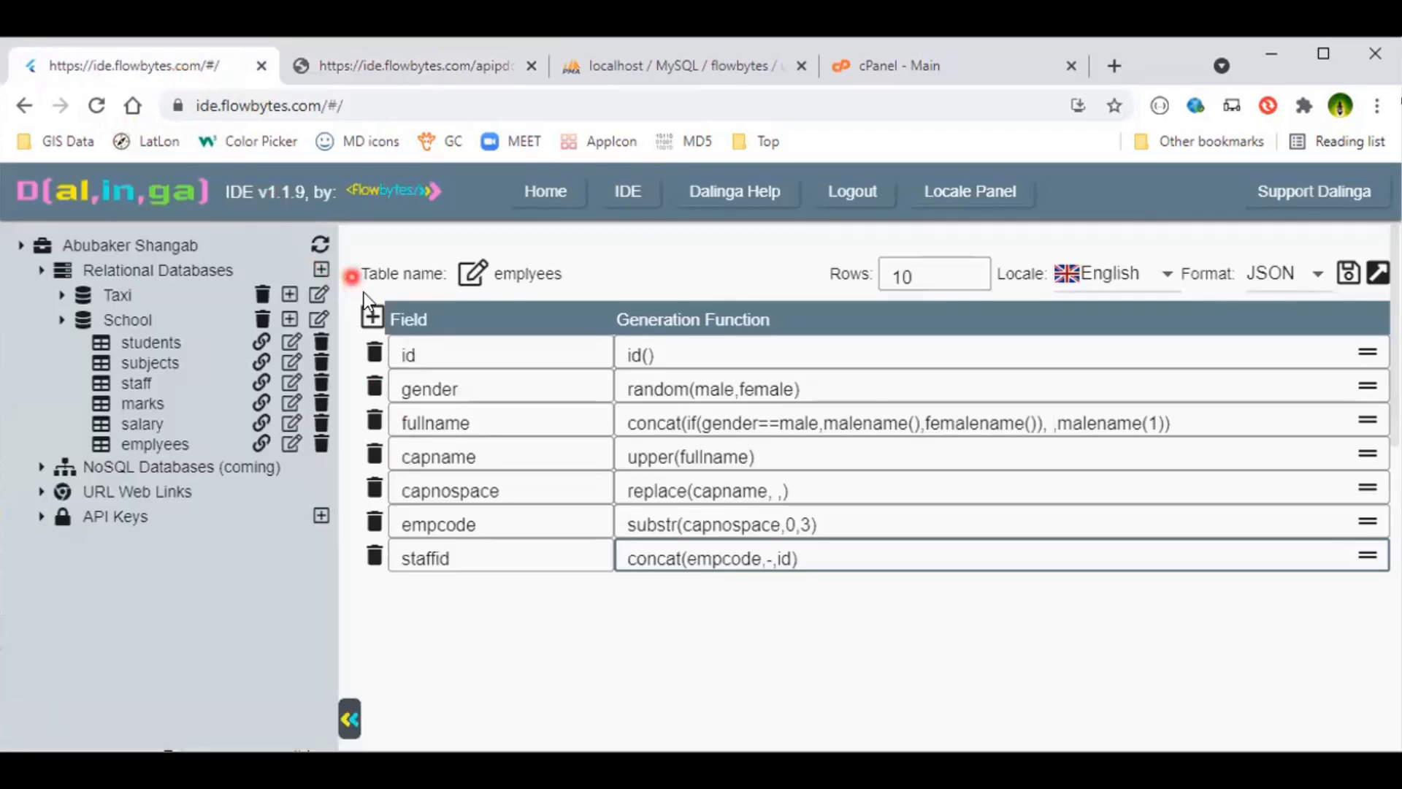
- Add another field to the table and name it email
left_click(373, 317)
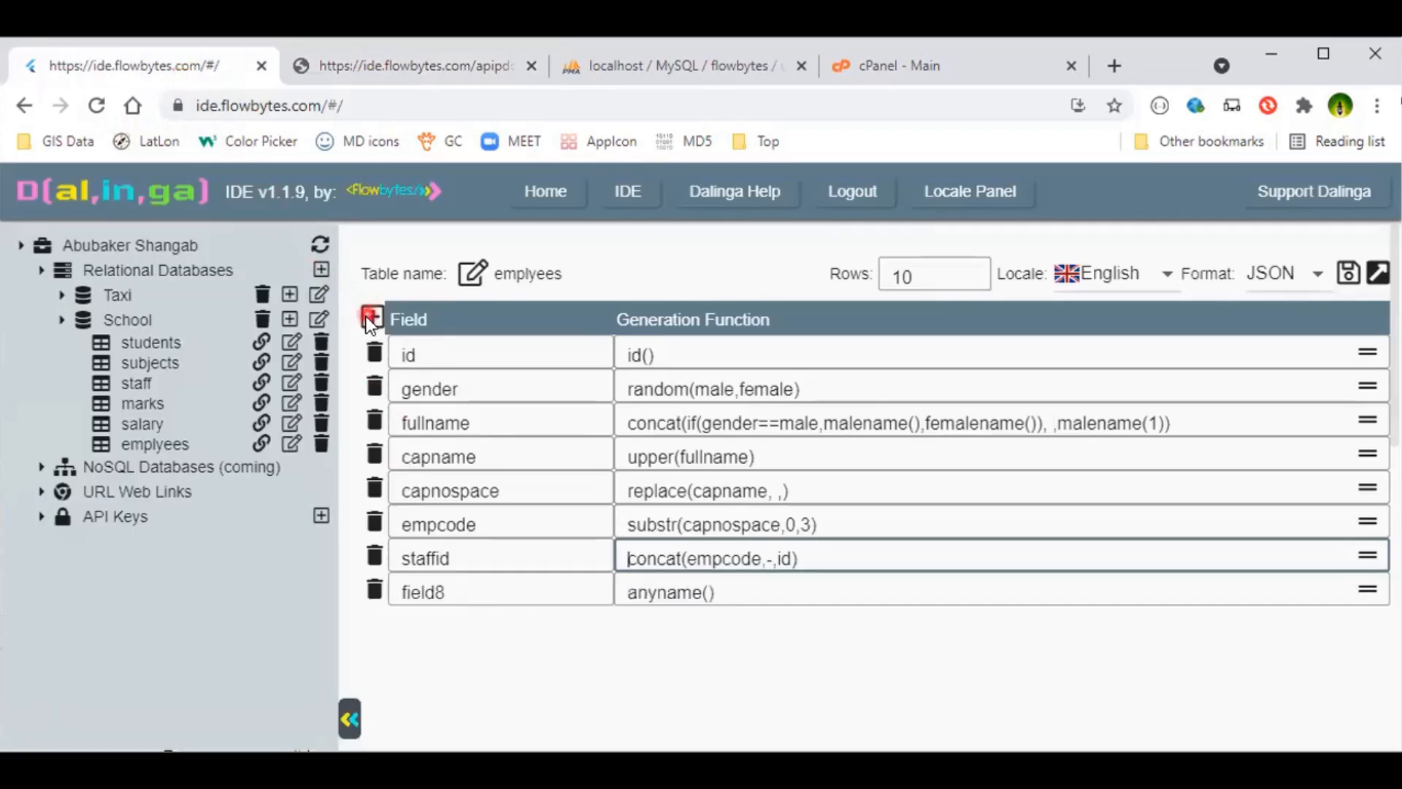
left_click(482, 590)
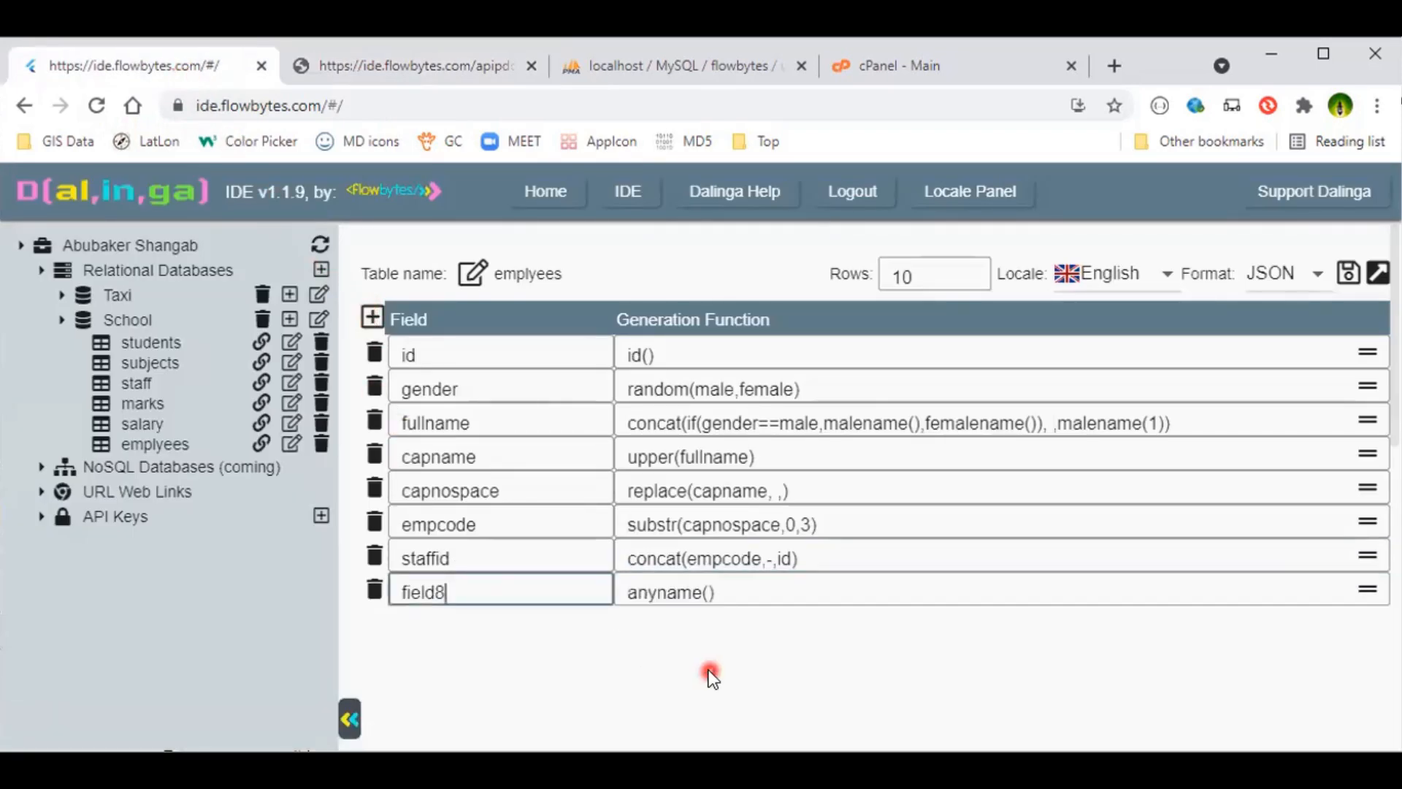
key("BackSpace")
key("BackSpace")
key("BackSpace")
key("BackSpace")
key("BackSpace")
type("email")
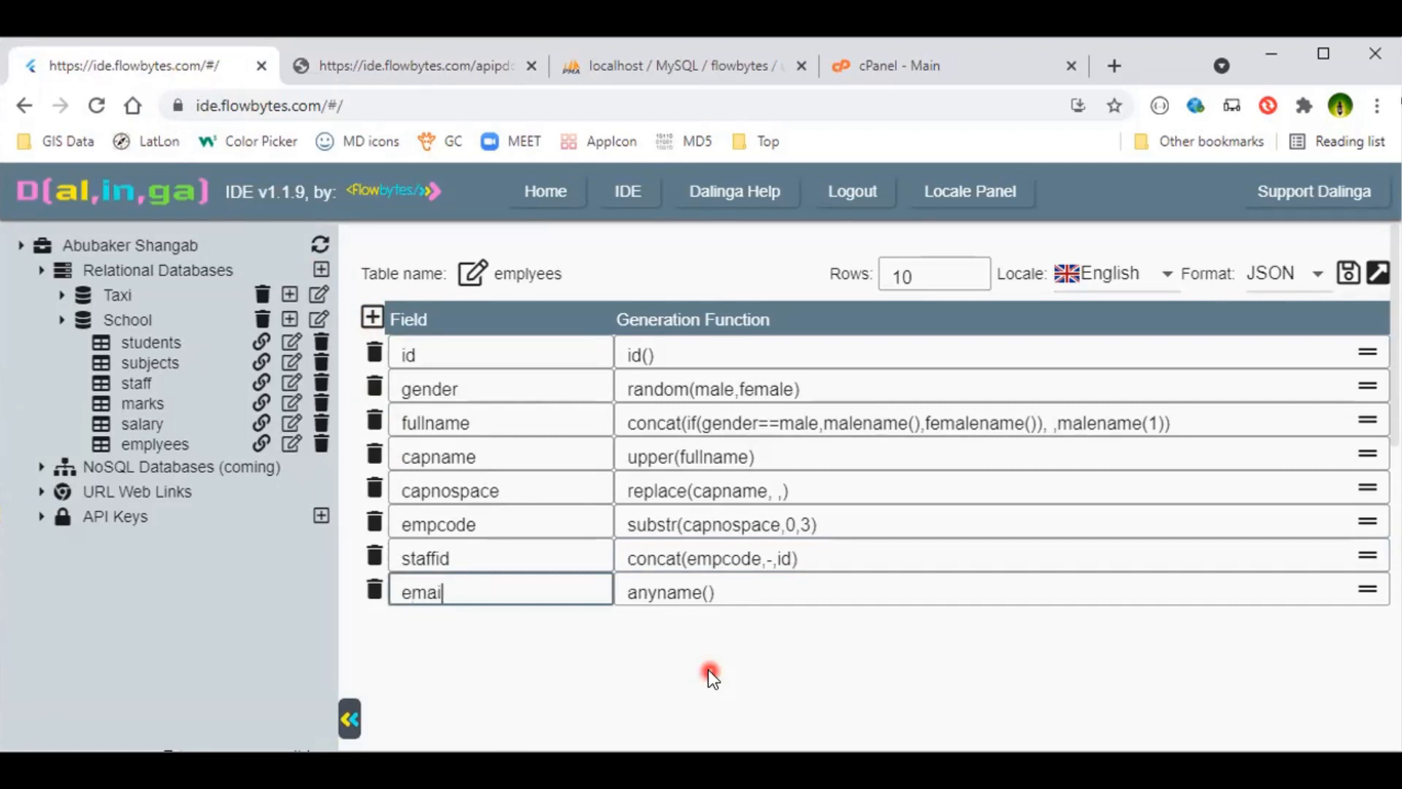
- Set the generation function of email to concat(capnospace), copying the capnospace field name into the brackets
key("Tab")
key("BackSpace")
key("BackSpace")
key("BackSpace")
key("BackSpace")
key("BackSpace")
key("BackSpace")
key("BackSpace")
key("BackSpace")
key("BackSpace")
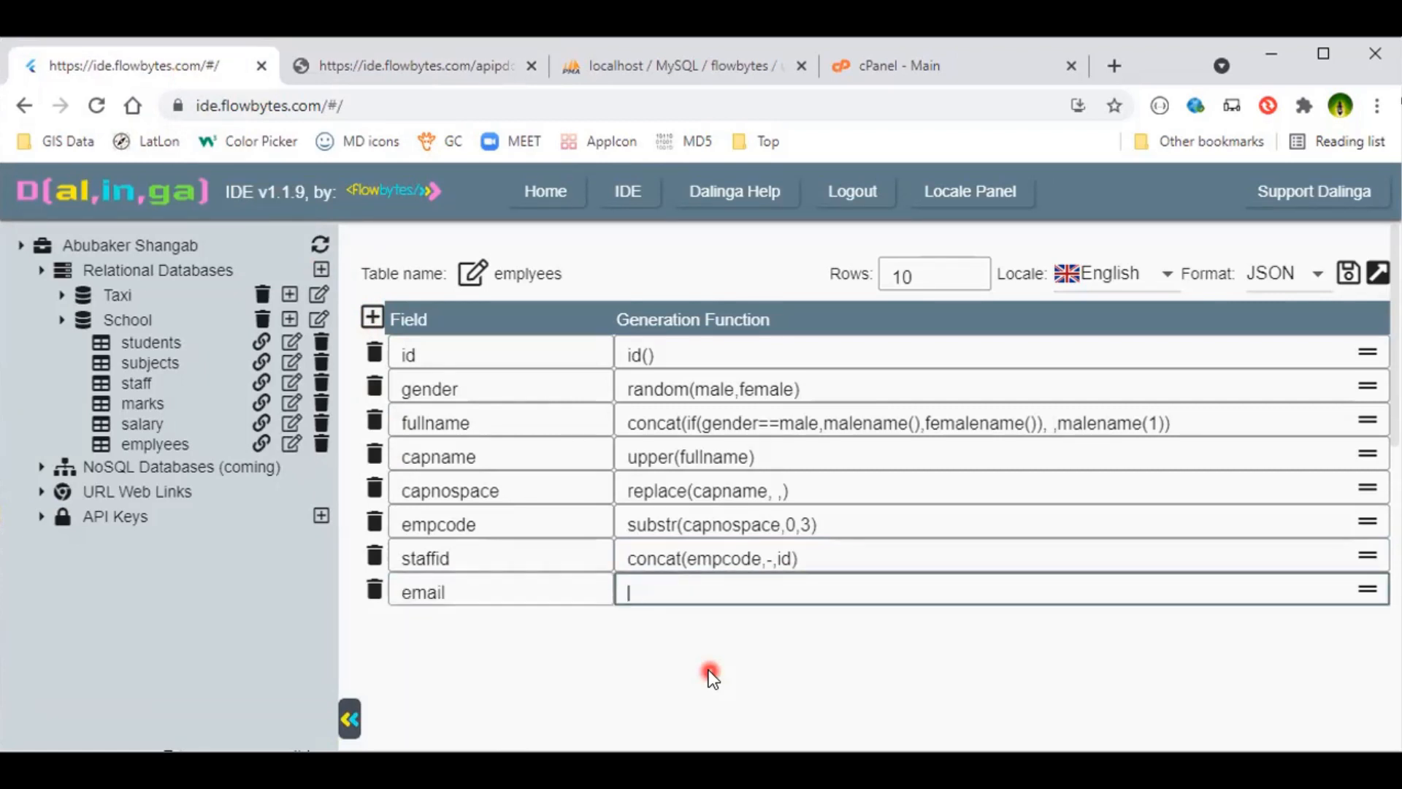
type("concat()")
left_click_drag(526, 487, 401, 489)
key("ctrl+c")
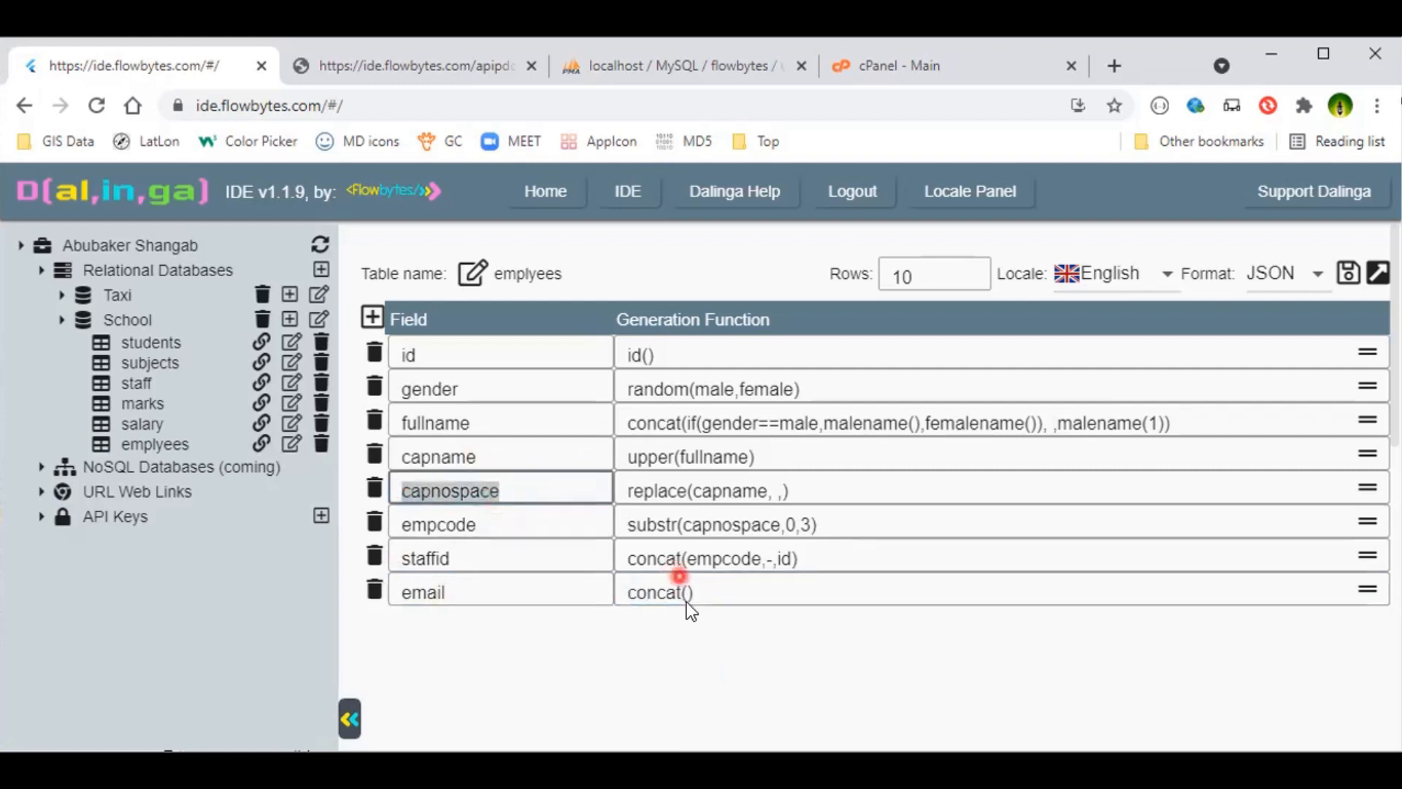
left_click(690, 592)
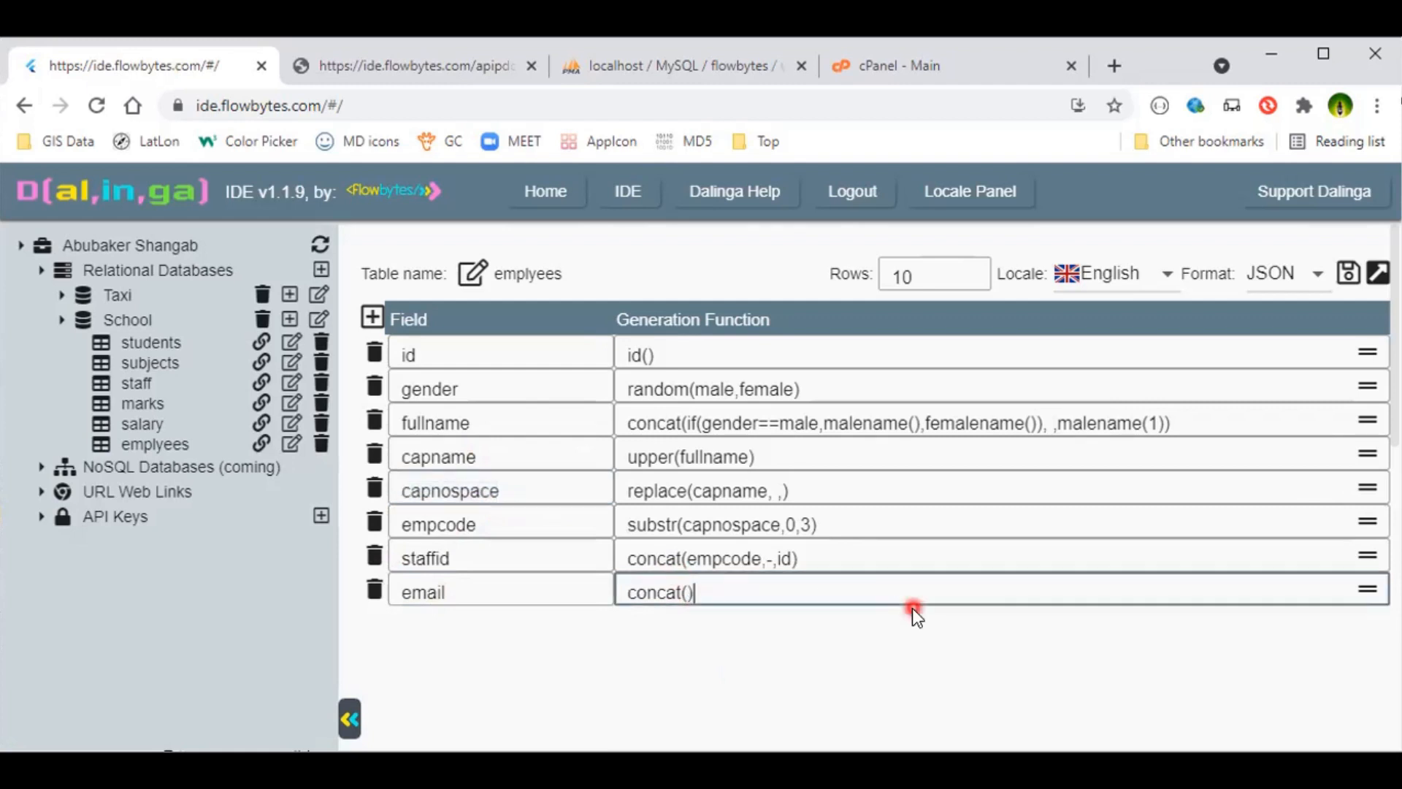
key("ctrl+v")
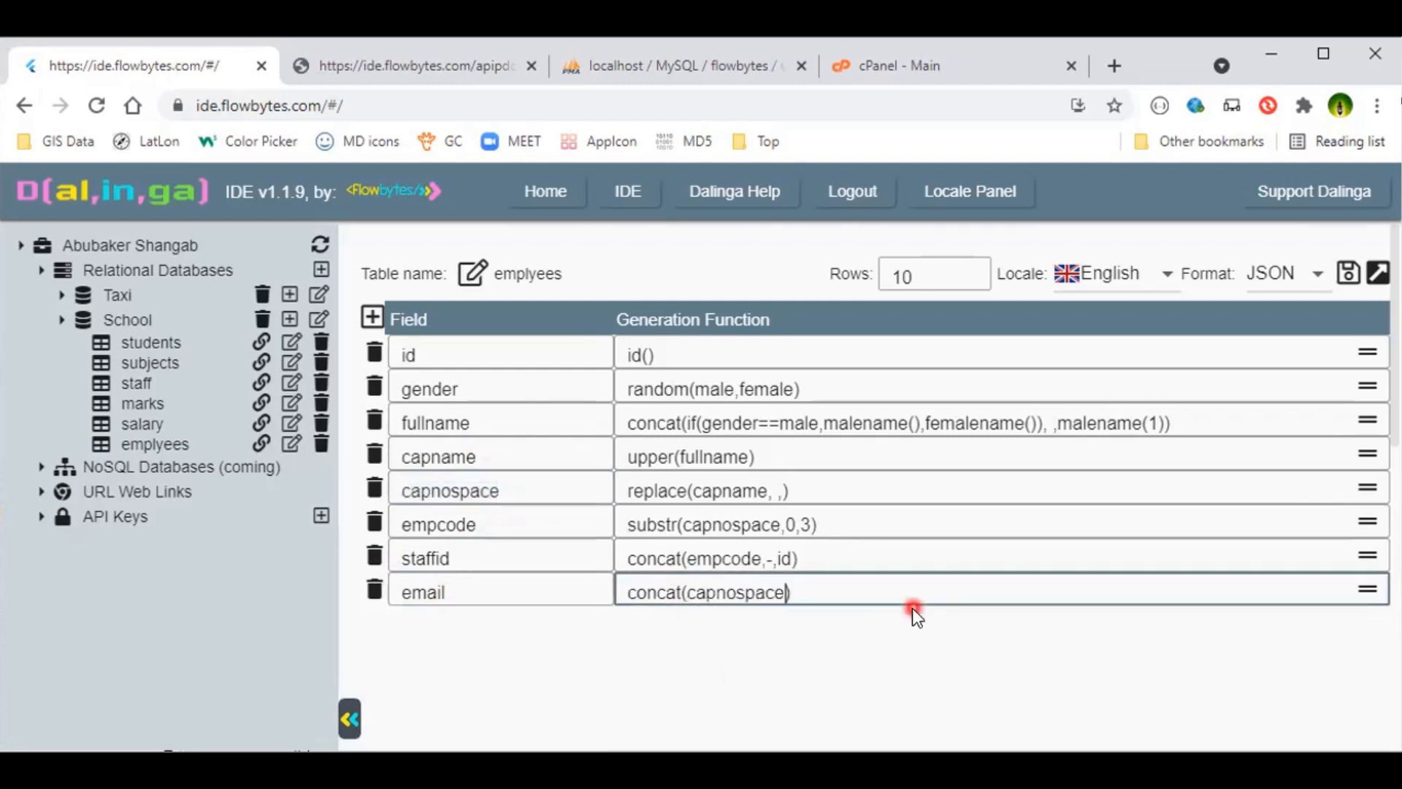
- Wrap capnospace in the lower function inside the concat of the email field
key("Left")
key("Left")
key("Left")
key("Left")
key("Left")
key("Left")
key("Left")
key("Left")
key("Left")
key("Left")
type("lower")
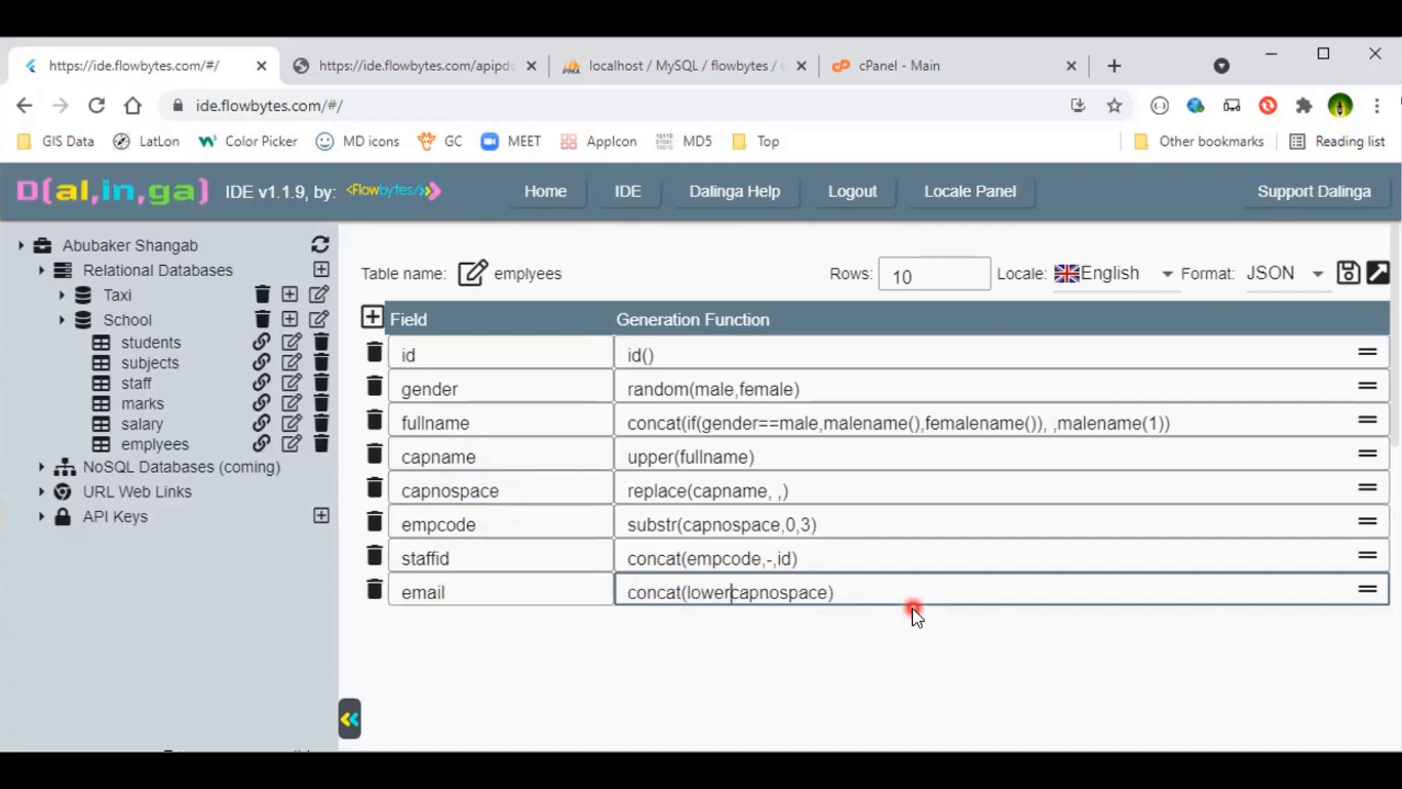
type("(")
key("Right")
key("Right")
key("Right")
key("Right")
key("Right")
key("Right")
key("Right")
key("Right")
key("Right")
key("Right")
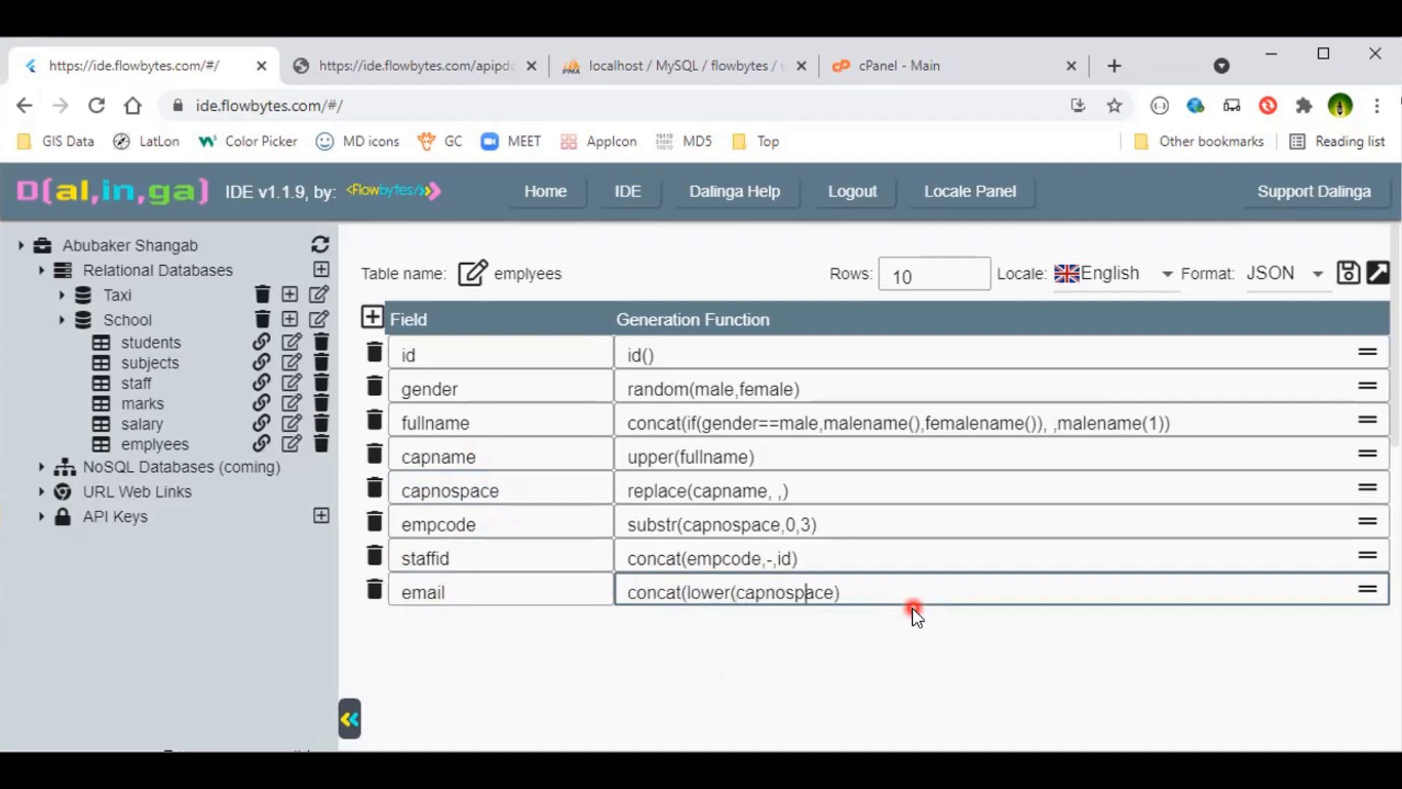
type("),fe")
type("m")
key("BackSpace")
type(",@techschool.com")
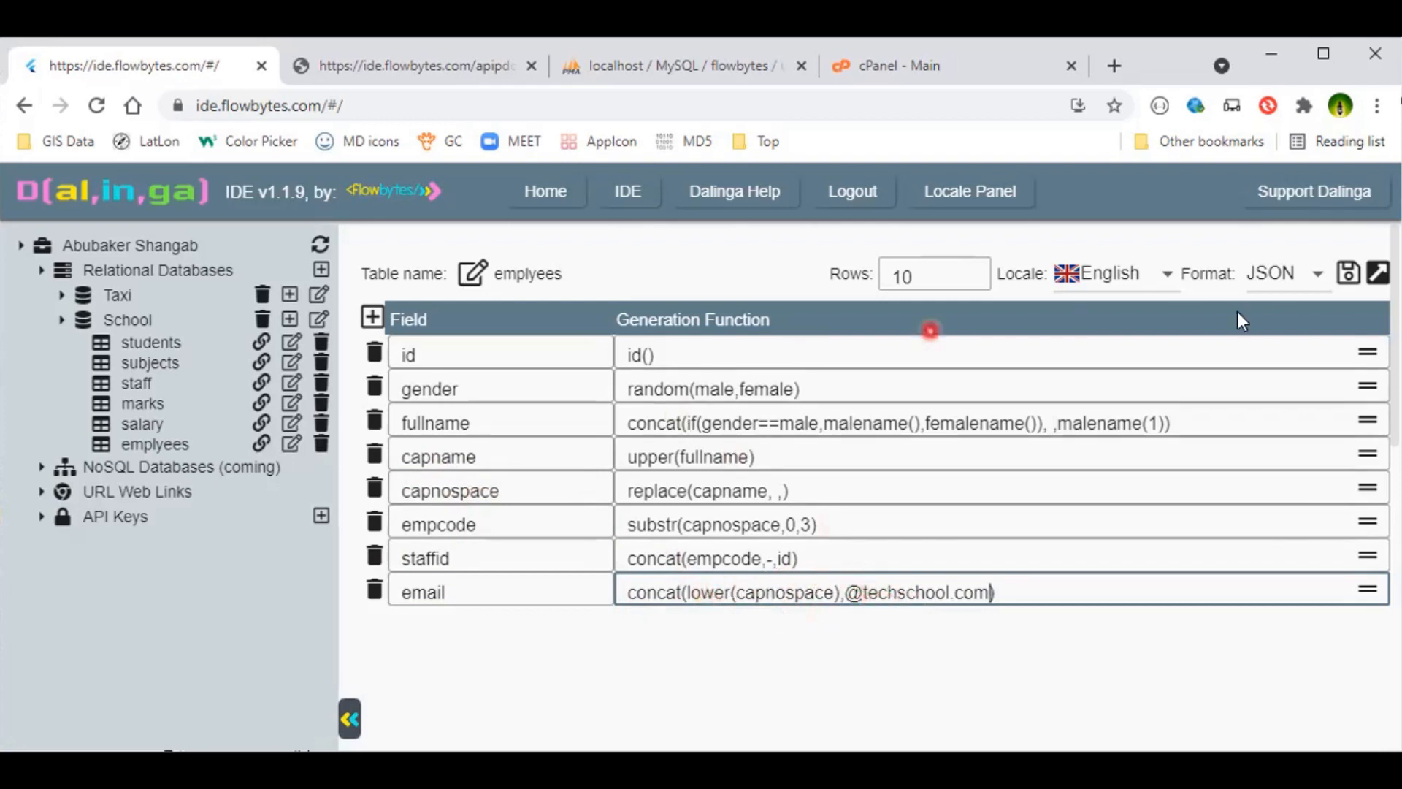
left_click(1347, 274)
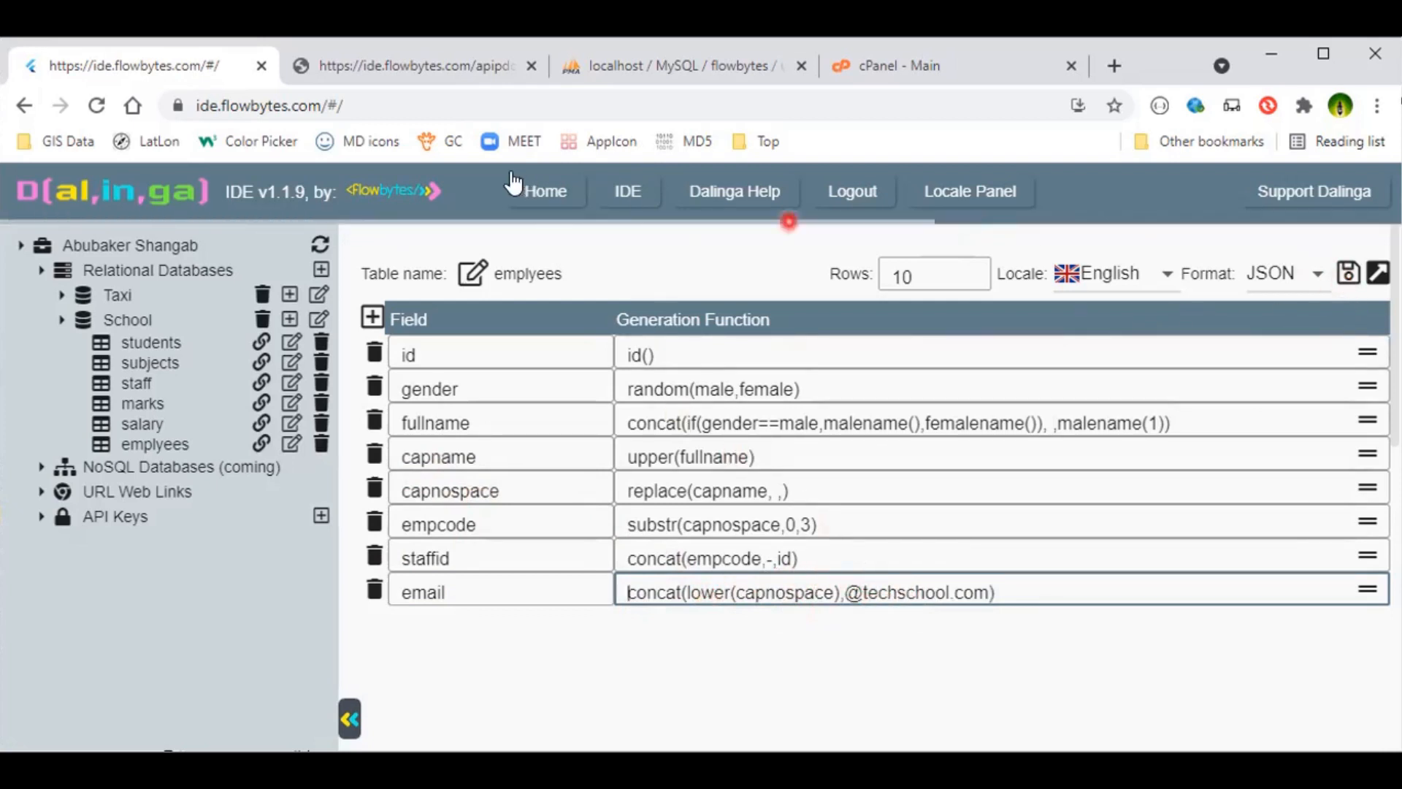
- Reload the JSON output to inspect the generated email values, and return to the table editor
left_click(409, 65)
left_click(96, 106)
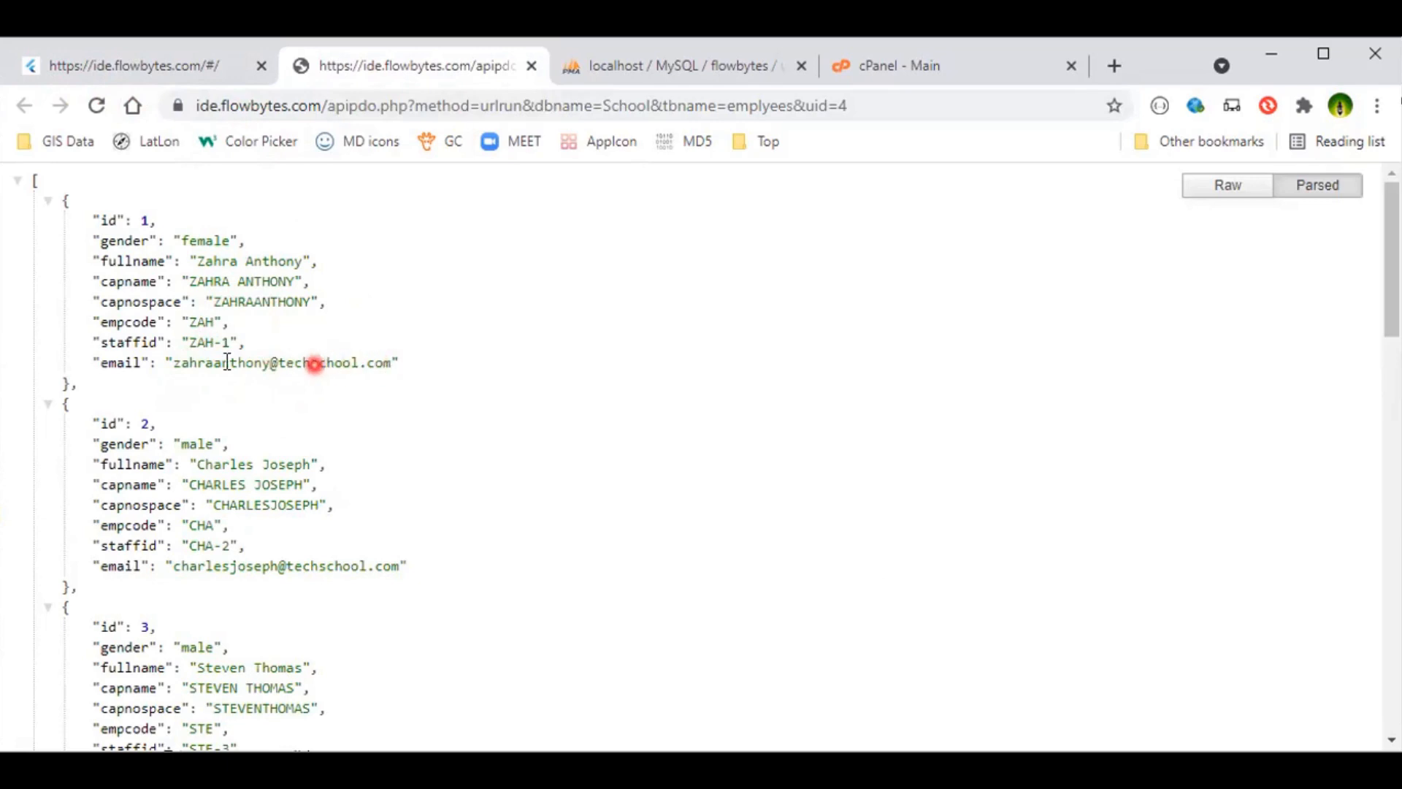
left_click(177, 73)
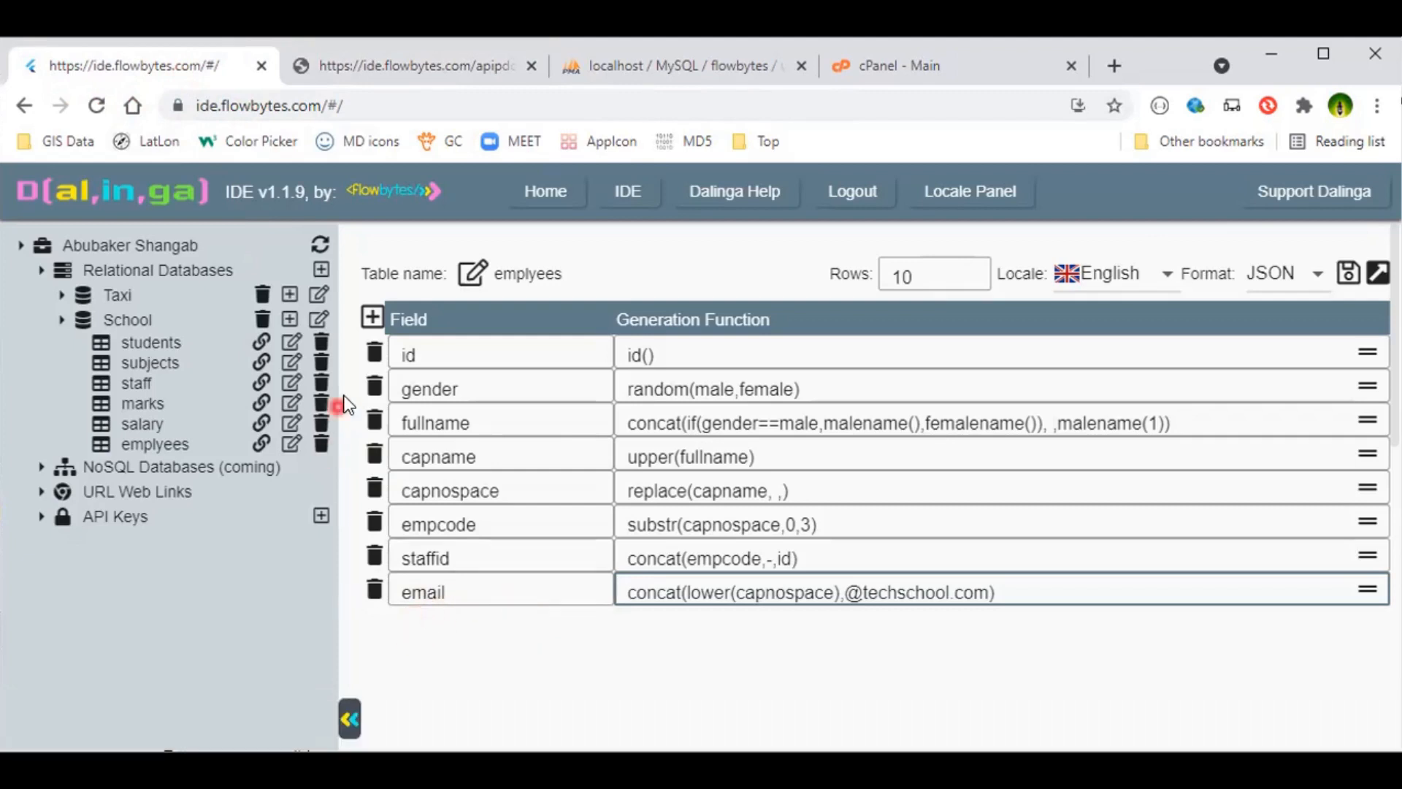
- Add another field to the table and name it nested
left_click(371, 316)
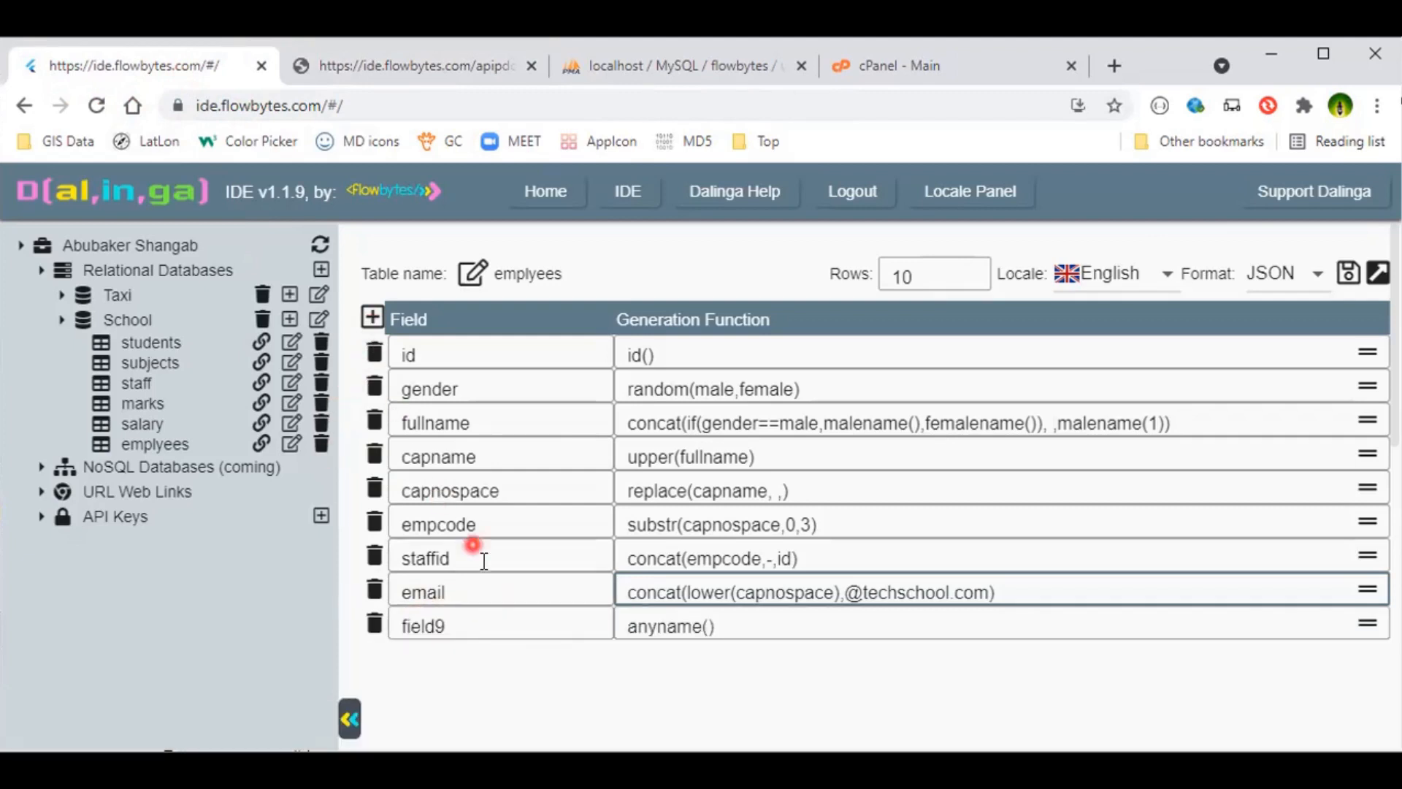
left_click(530, 625)
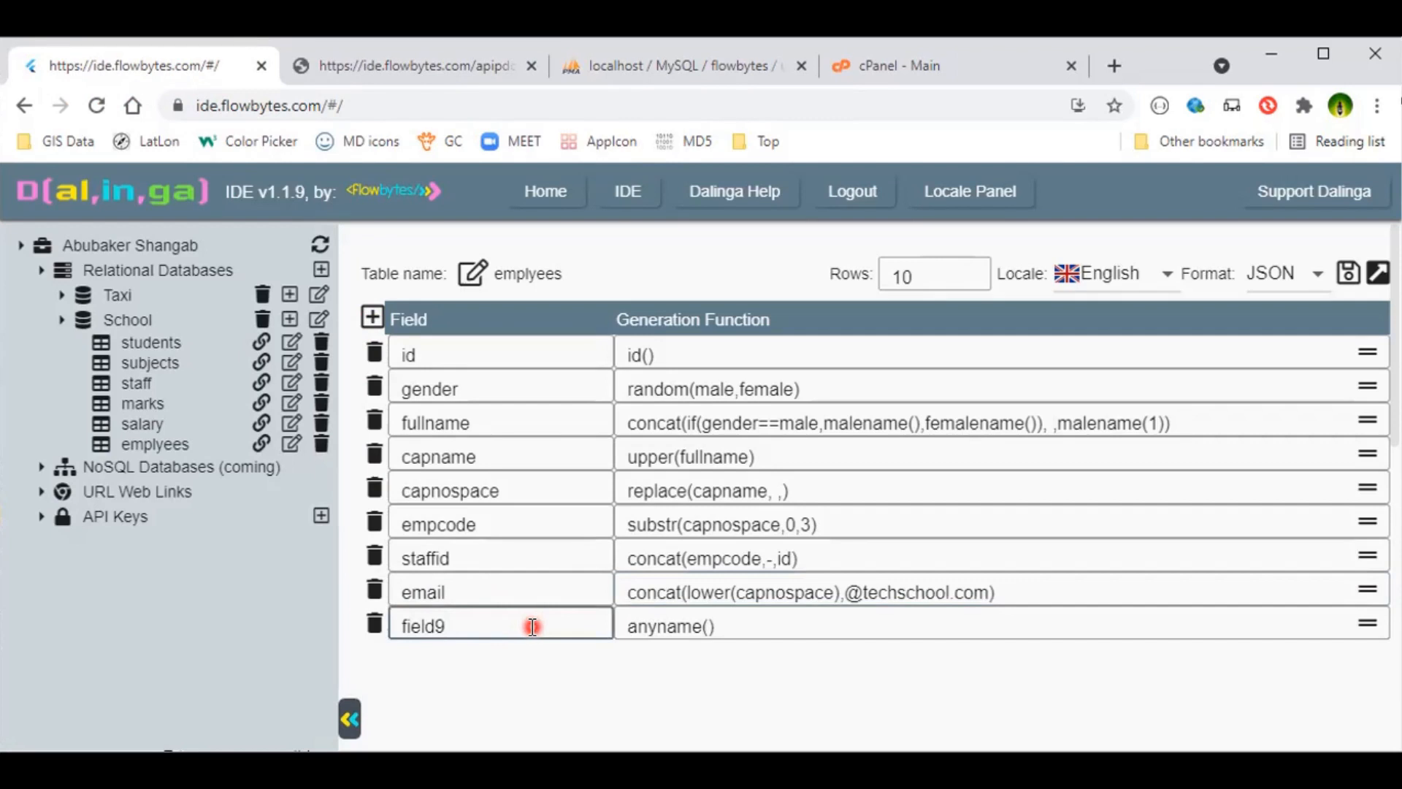
key("BackSpace")
key("BackSpace")
key("BackSpace")
key("BackSpace")
key("BackSpace")
type("nes")
key("Tab")
key("BackSpace")
key("BackSpace")
key("BackSpace")
key("BackSpace")
key("BackSpace")
key("BackSpace")
key("BackSpace")
key("BackSpace")
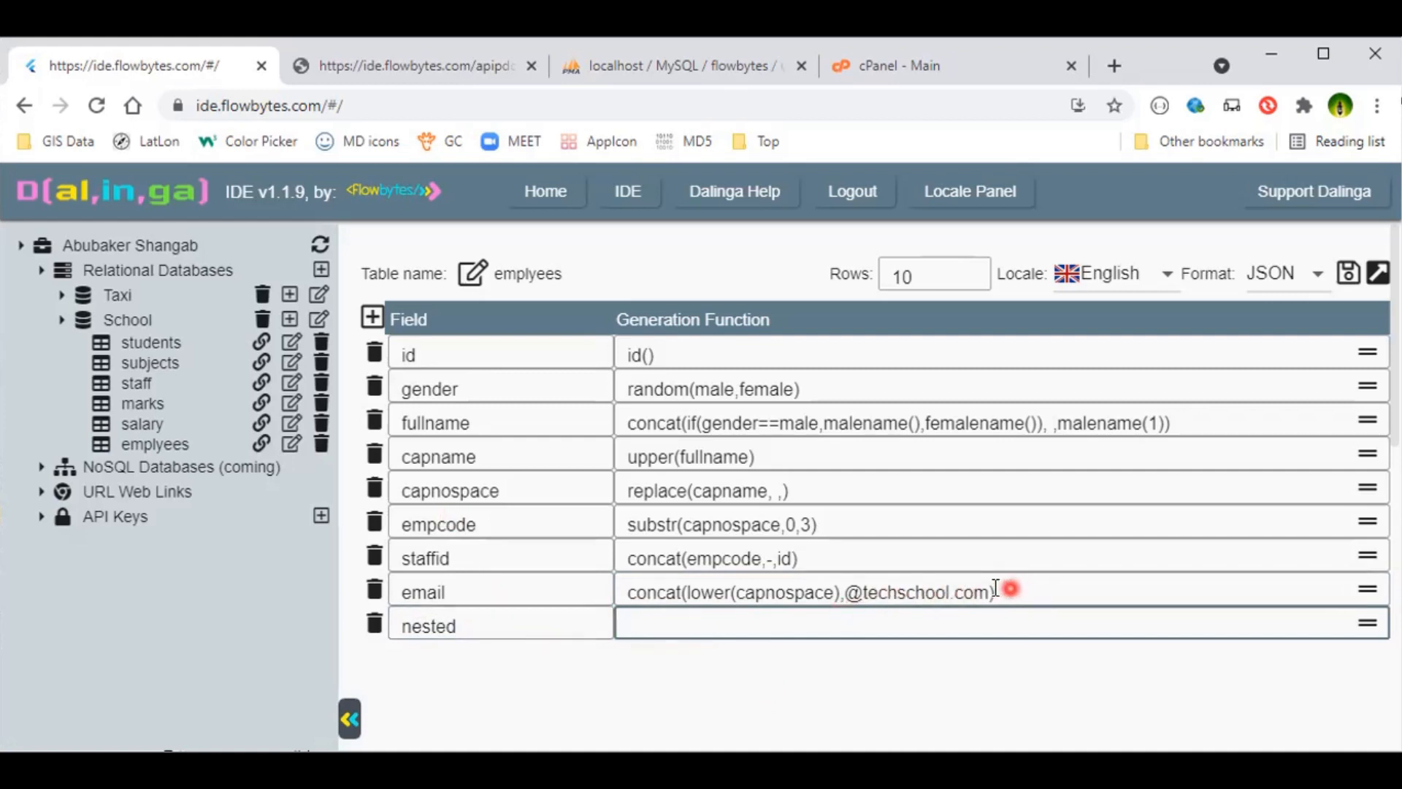
left_click_drag(1021, 588, 630, 590)
key("ctrl+c")
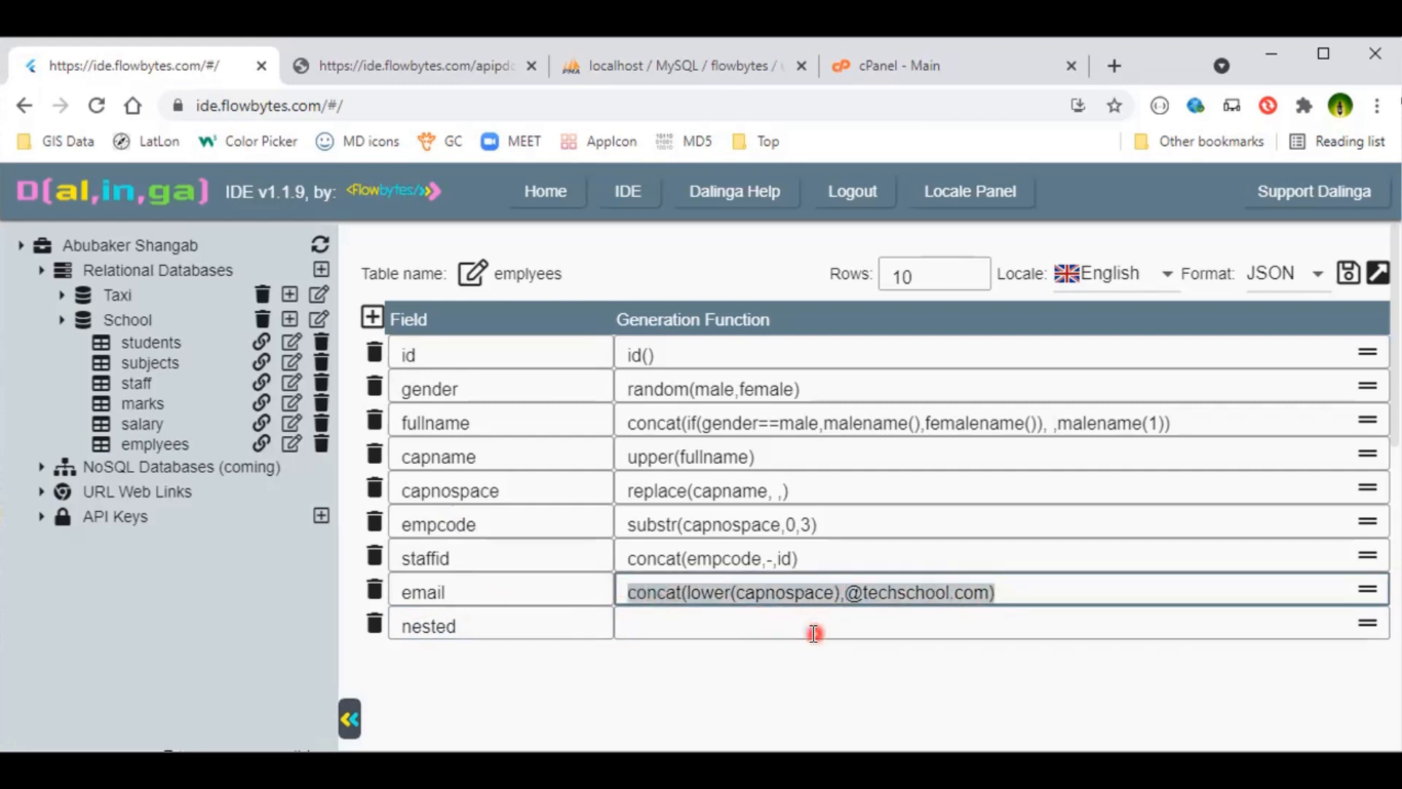
left_click(711, 624)
key("ctrl+v")
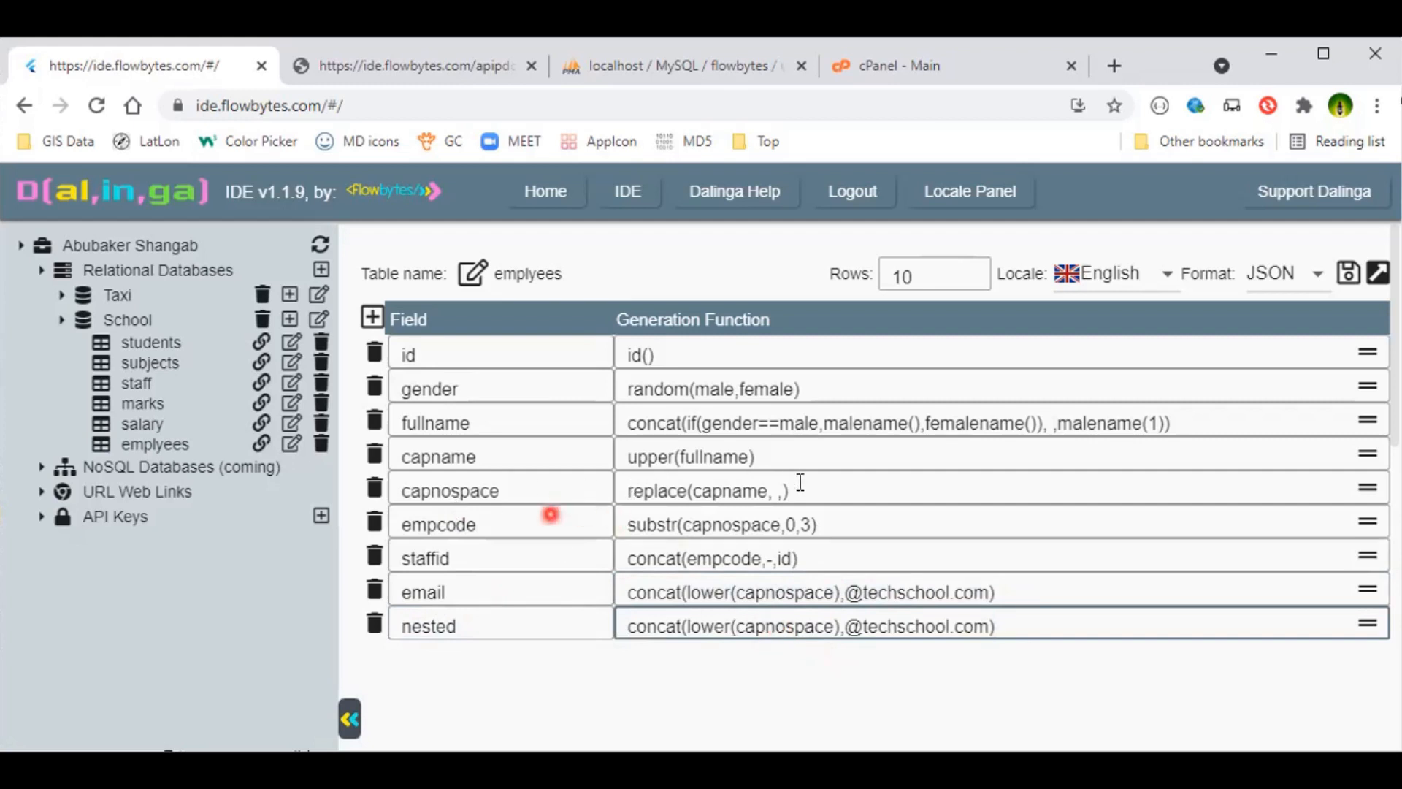
- Replace capnospace in the nested function with the copied expression replace(capname, ,)
triple_click(729, 489)
key("ctrl+c")
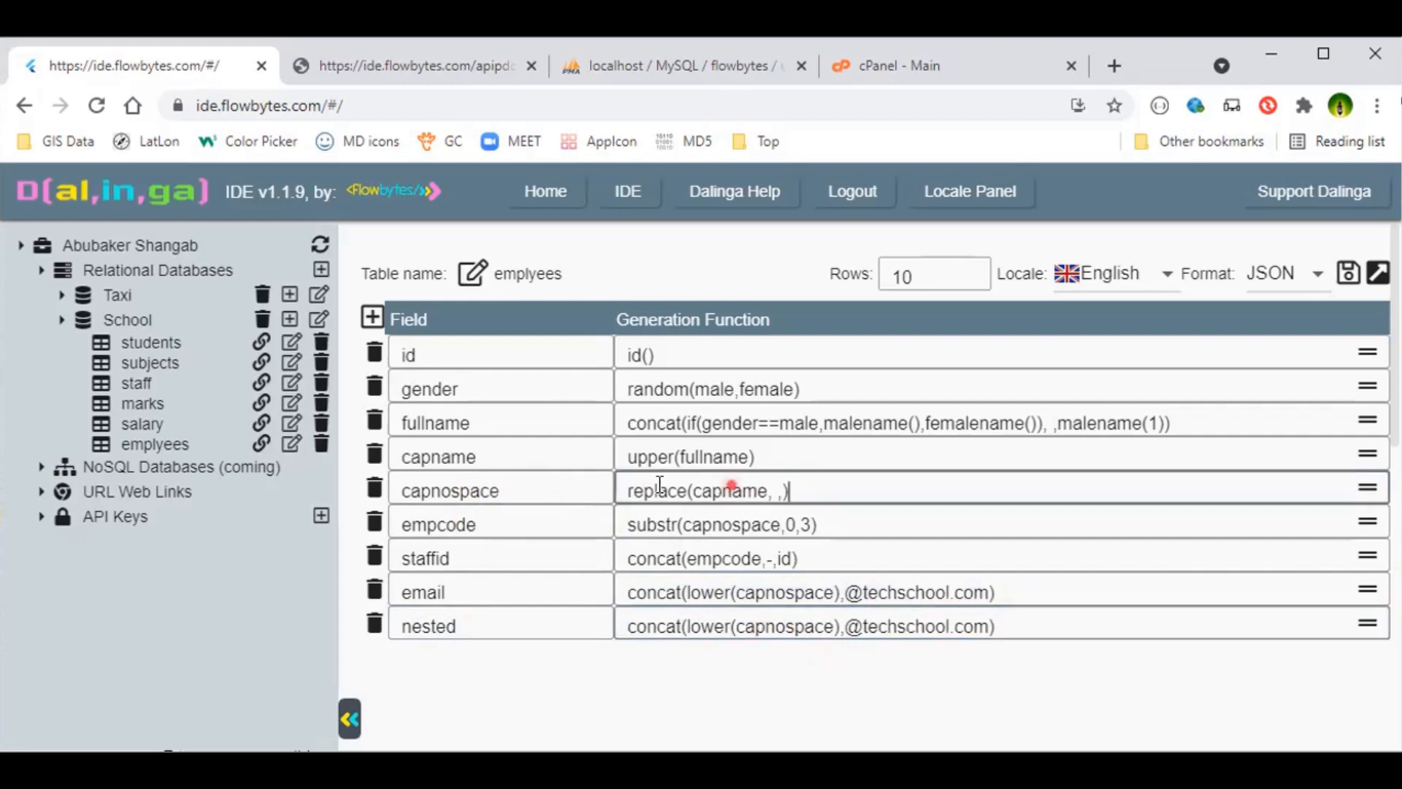
double_click(767, 625)
key("ctrl+v")
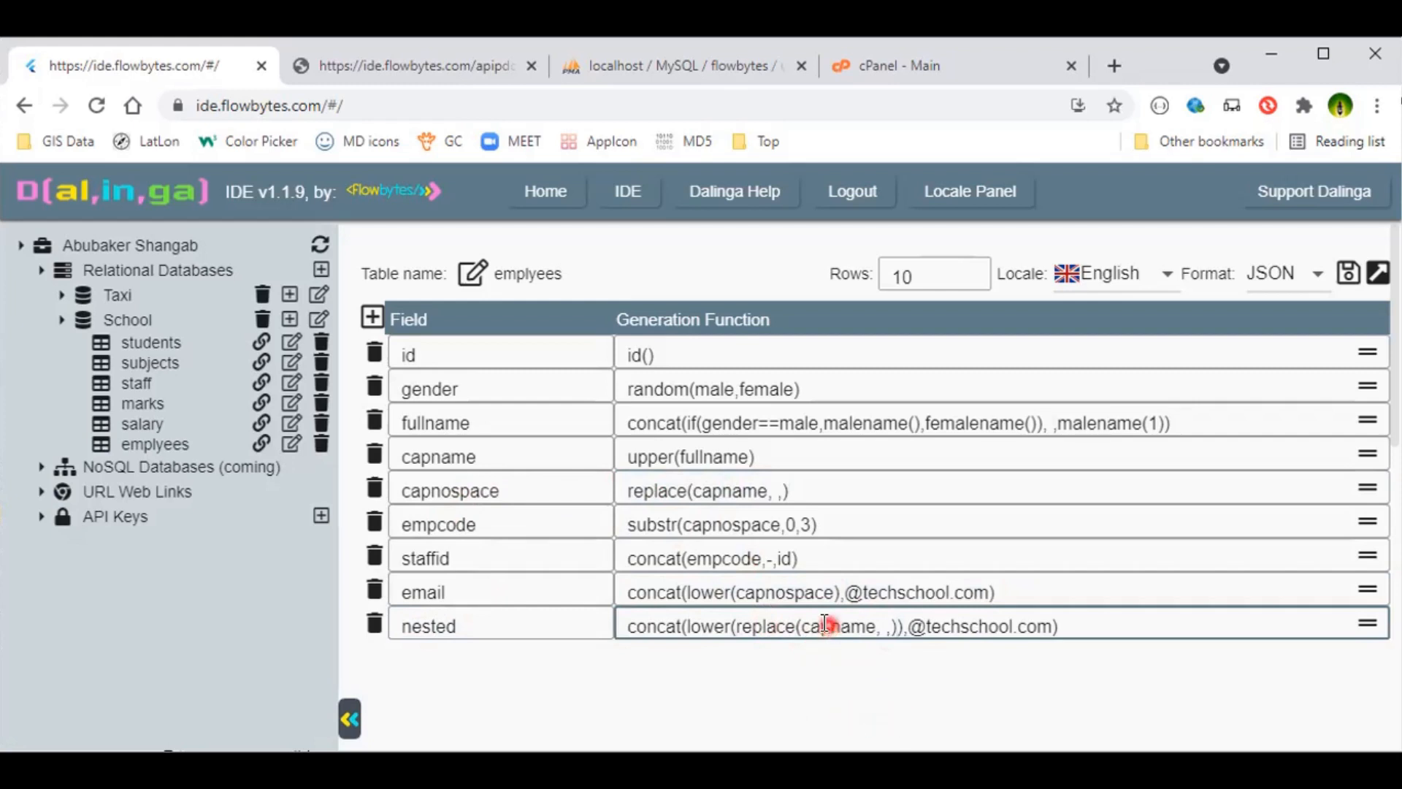
- Replace capname in the nested function with the copied expression upper(fullname), and save the table
triple_click(713, 447)
key("ctrl+c")
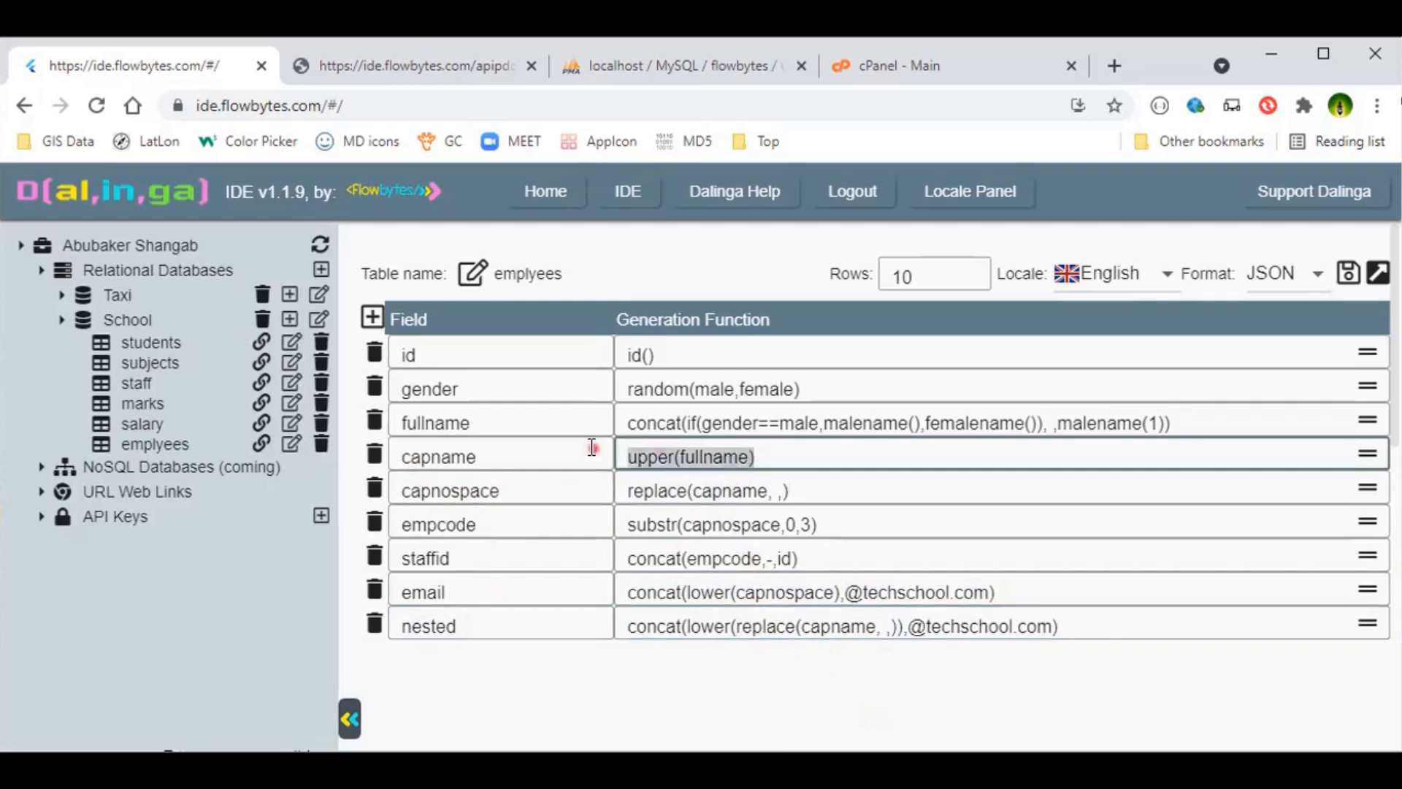
double_click(836, 628)
key("ctrl+v")
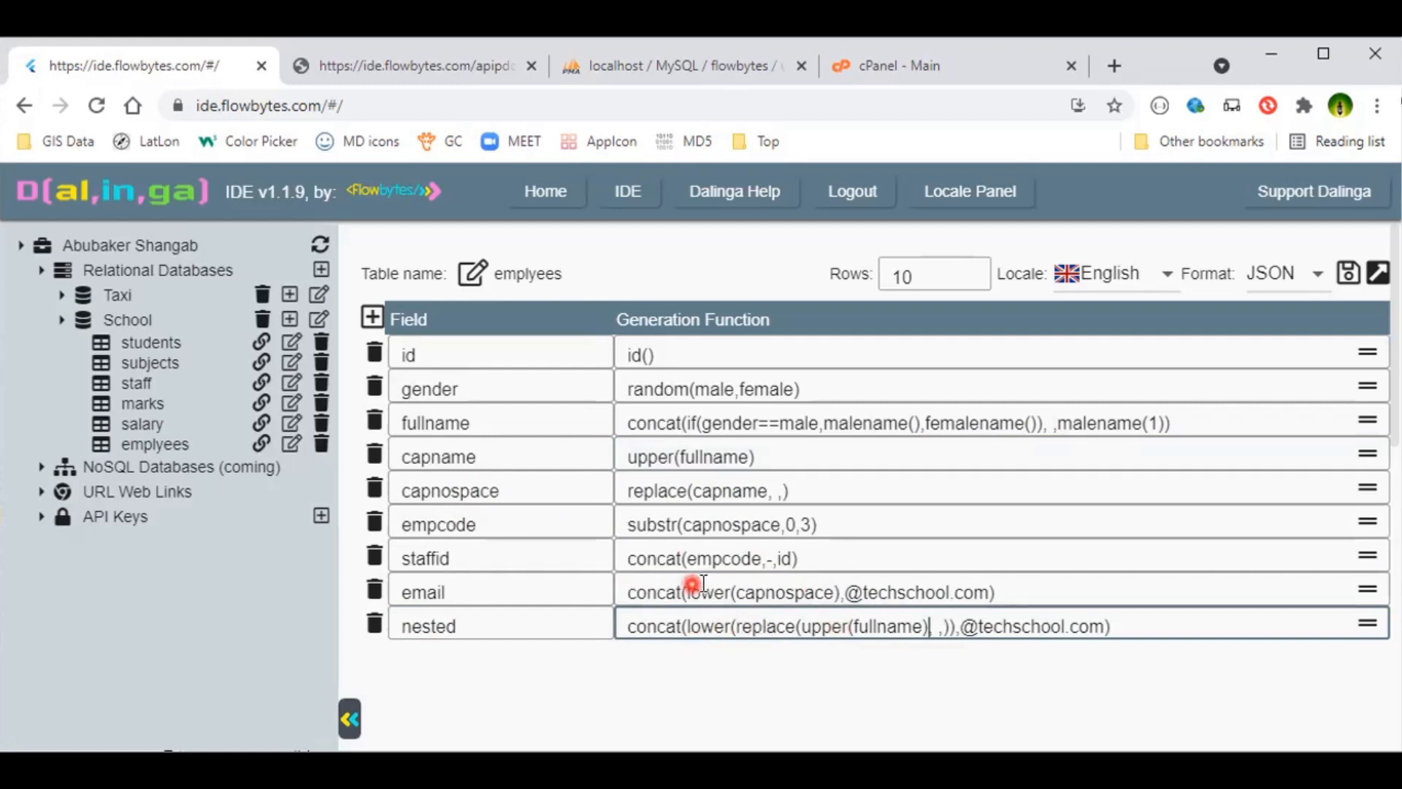
left_click(1347, 274)
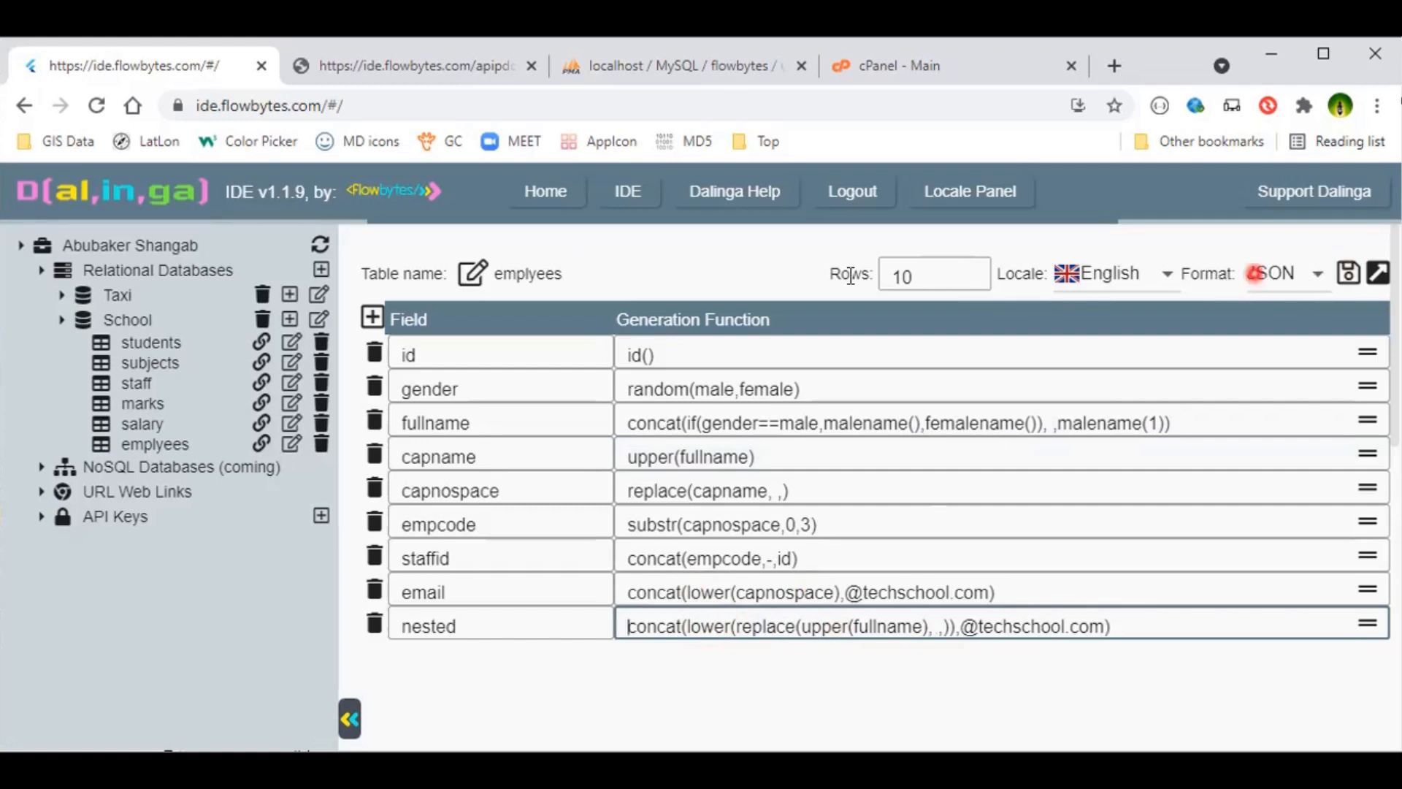
- Reload the generated emplyees JSON output and compare the nested values with the email values
left_click(380, 73)
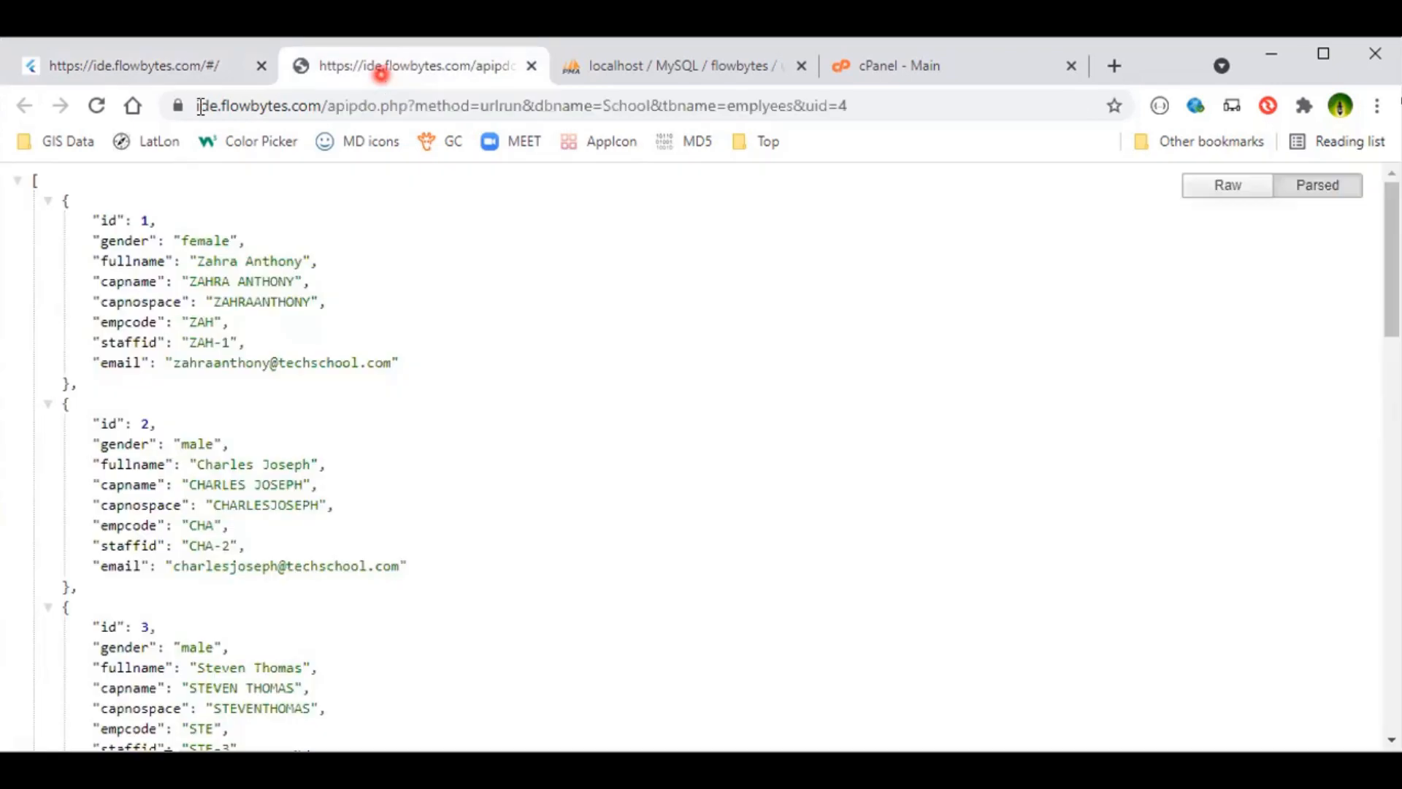
left_click(99, 107)
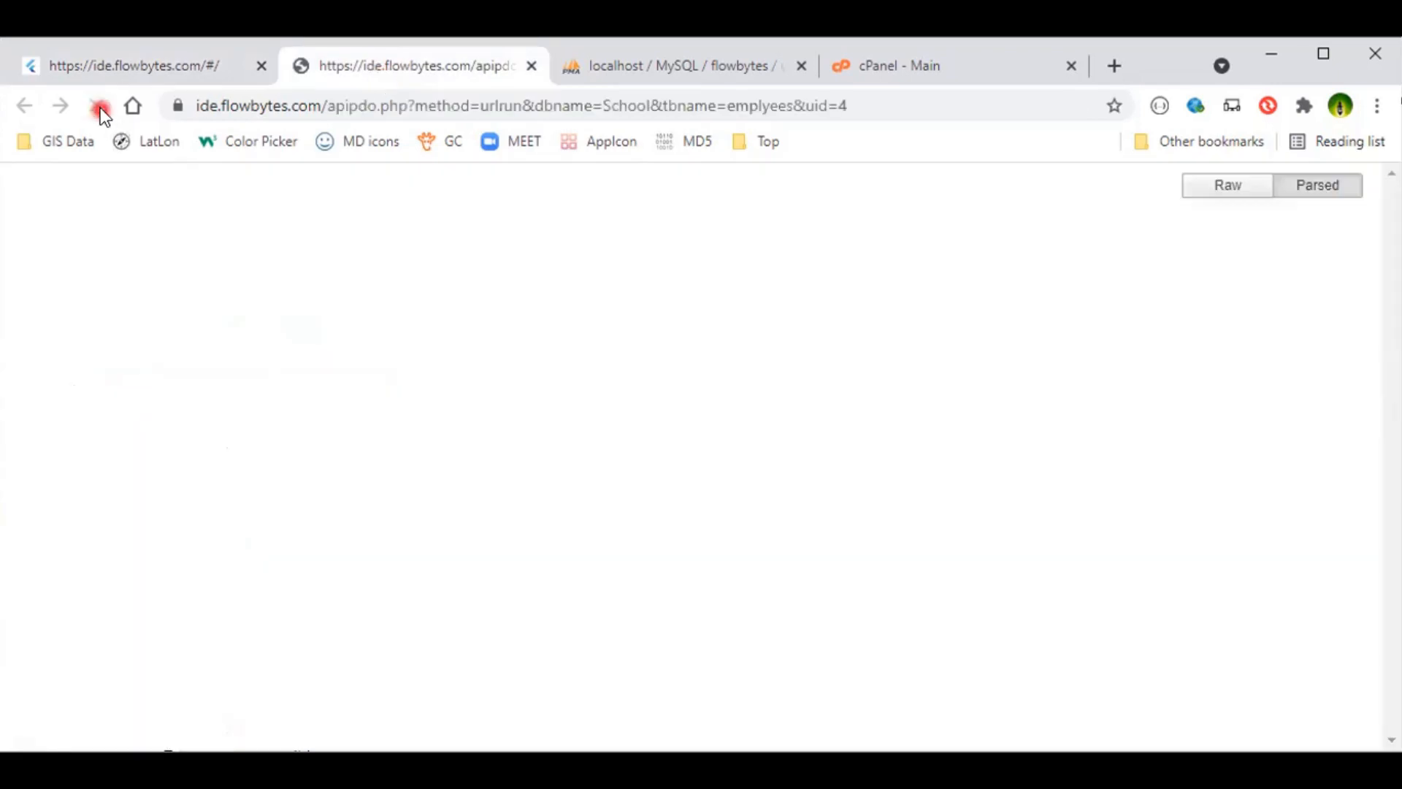
left_click(243, 393)
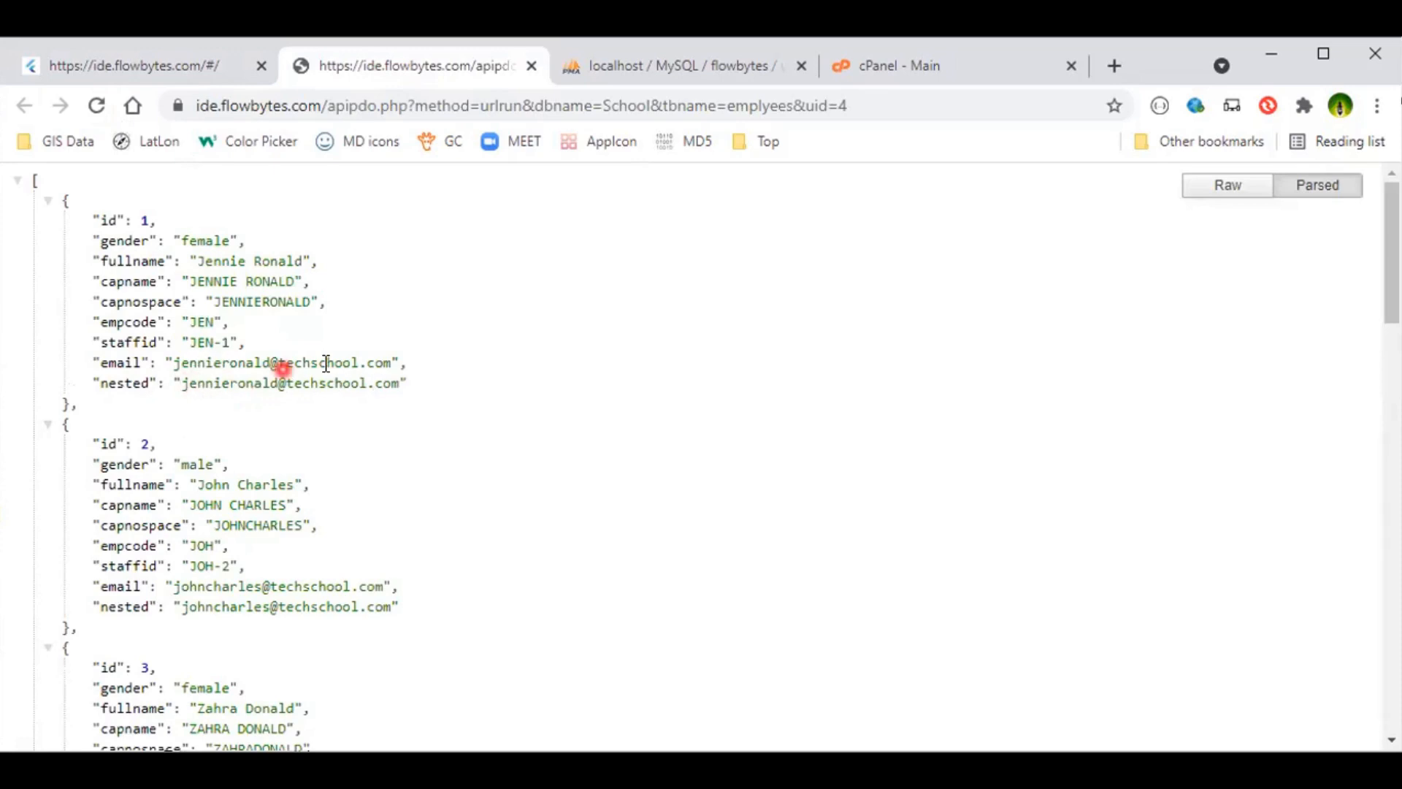
- Back in the Dalinga IDE, change the emplyees table's output format to SQL and save the table
left_click(185, 66)
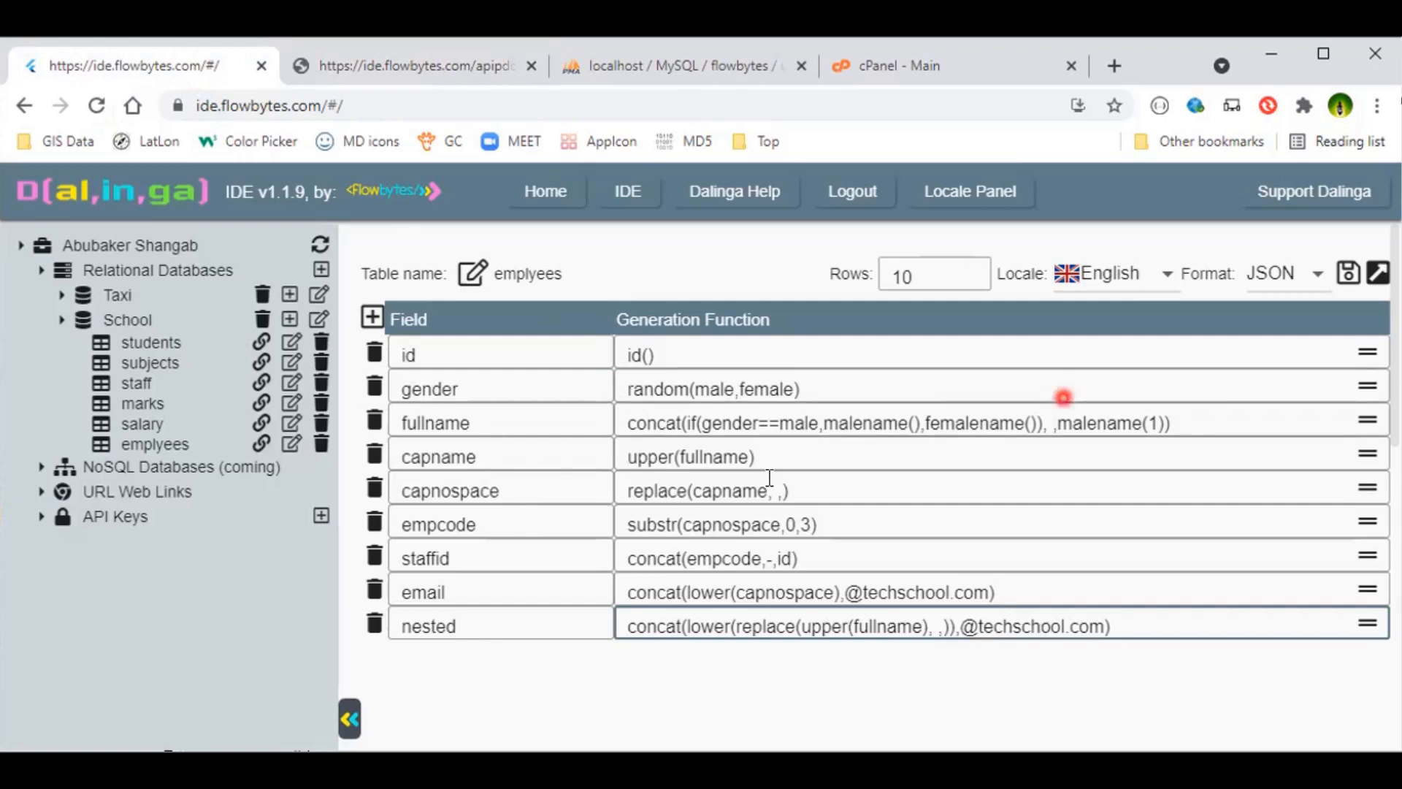
left_click(1311, 276)
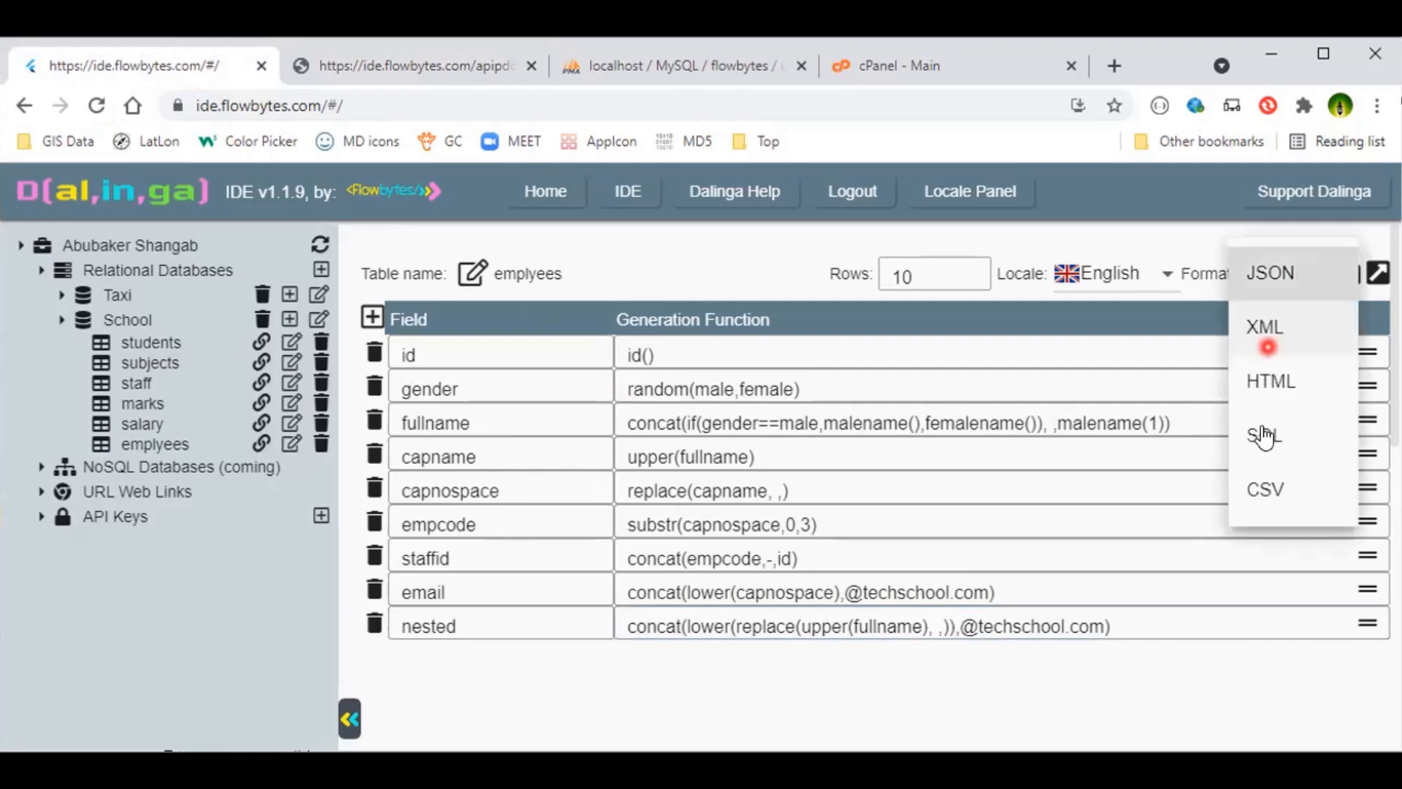
left_click(1264, 437)
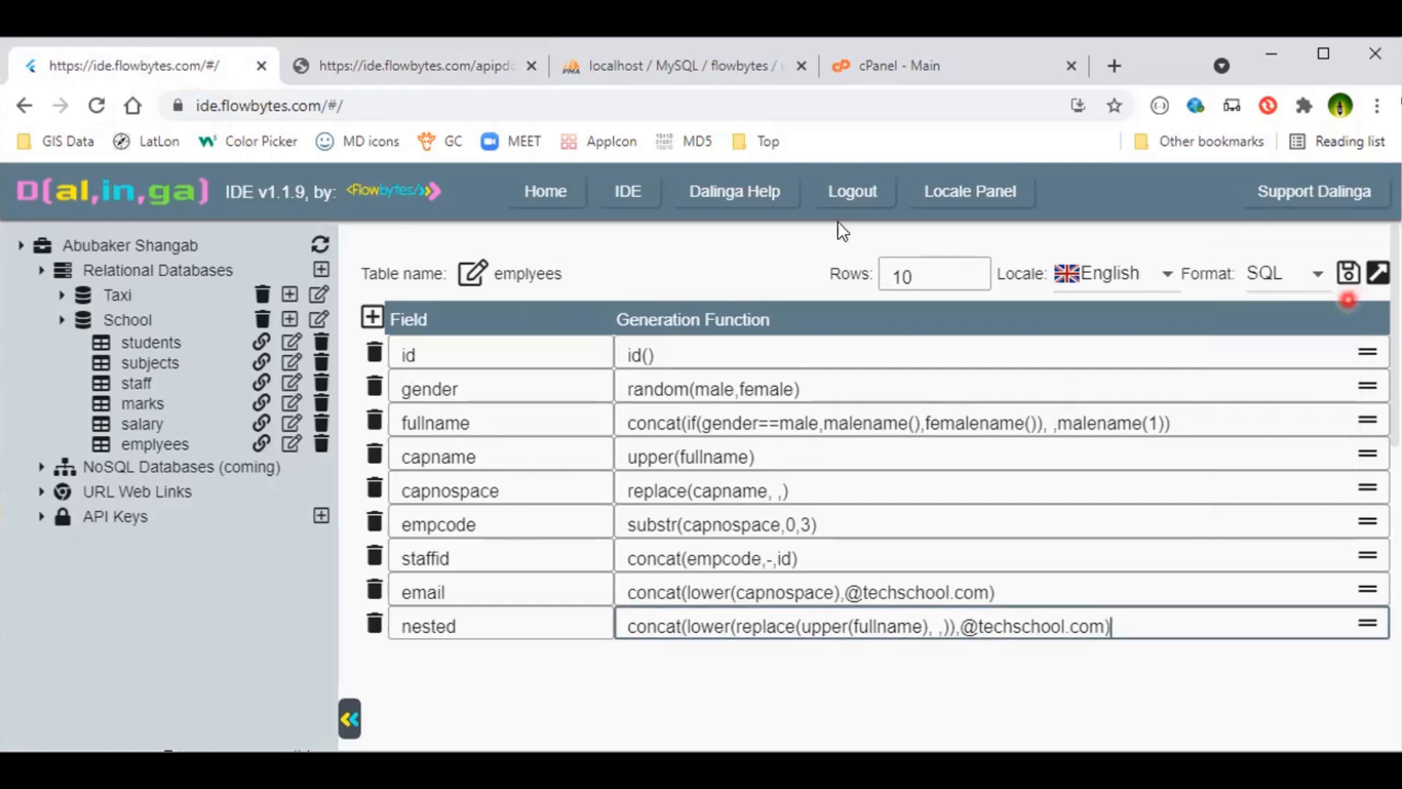
left_click(1348, 273)
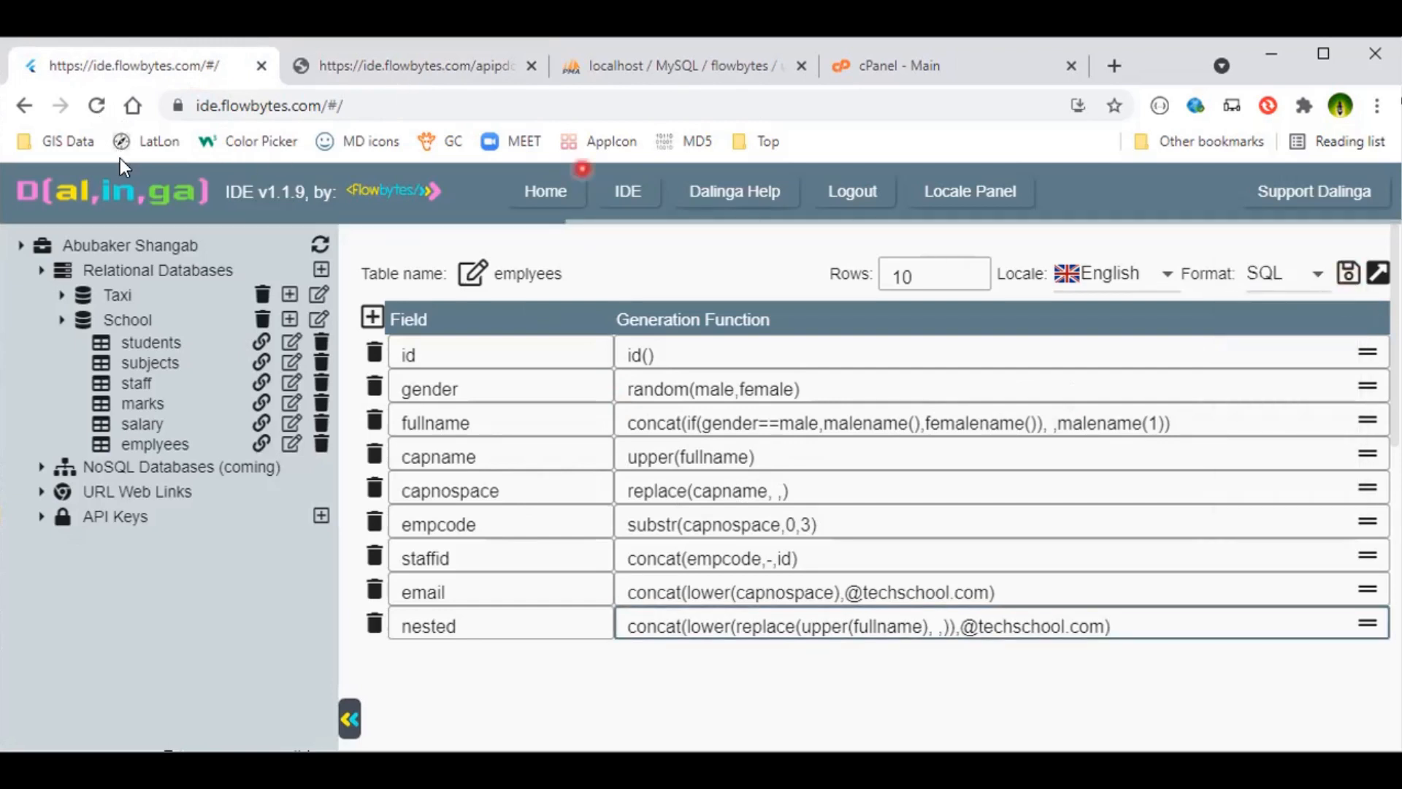
- Reload the generated emplyees output and copy the whole SQL script
left_click(396, 67)
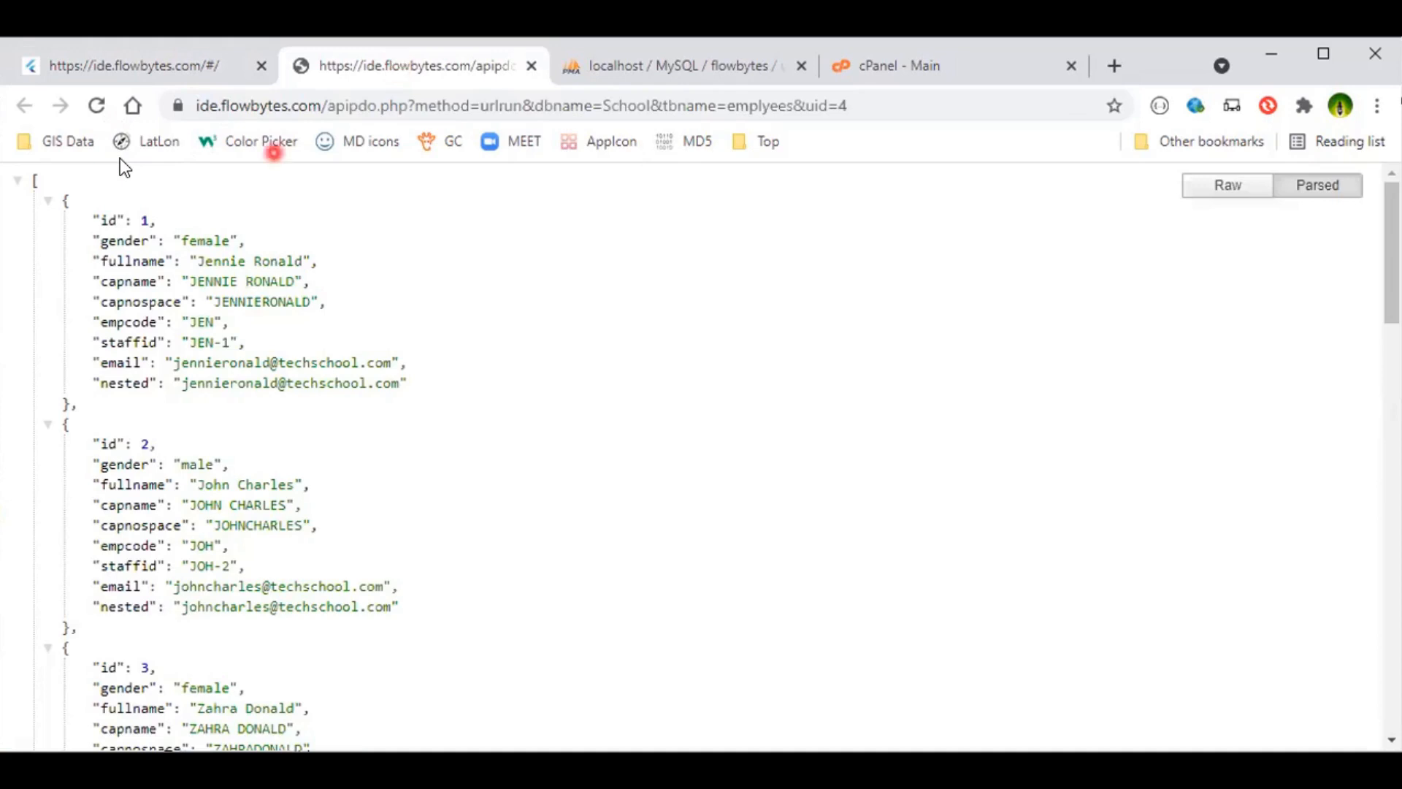
left_click(95, 105)
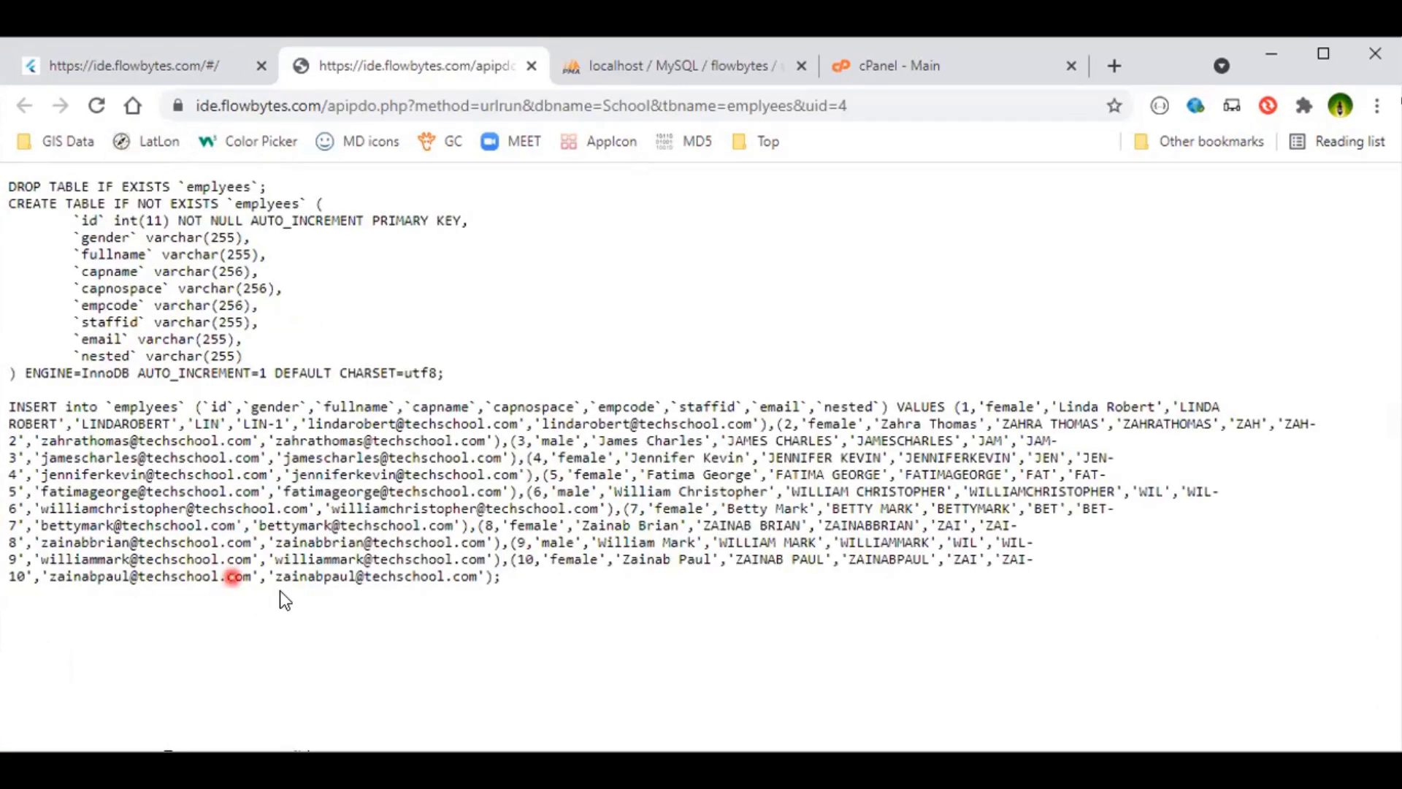
key("ctrl+a")
key("ctrl+c")
- Switch to phpMyAdmin and run the copied SQL script on the school database, accepting the DROP TABLE statement
key("ctrl+Tab")
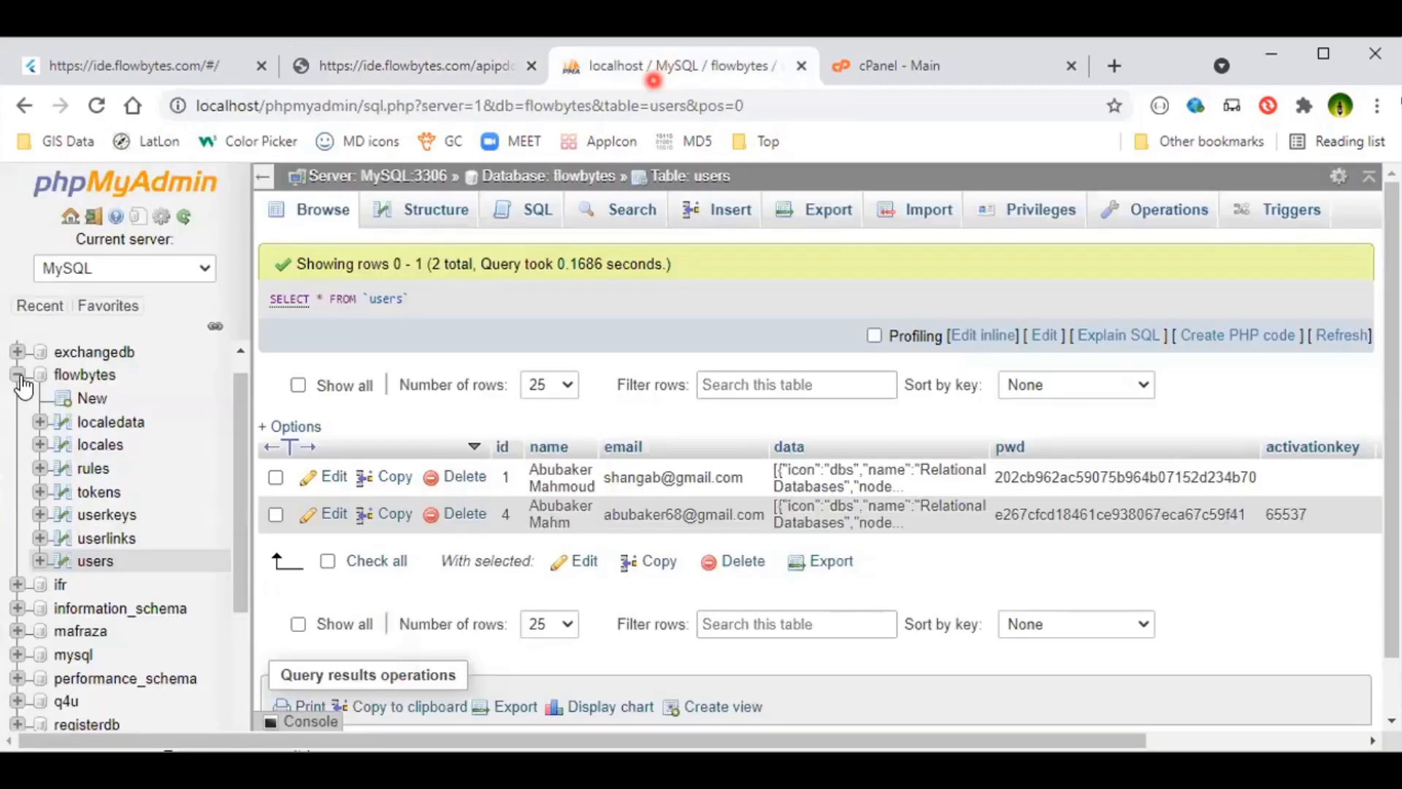
scroll(178, 525, "down", 1)
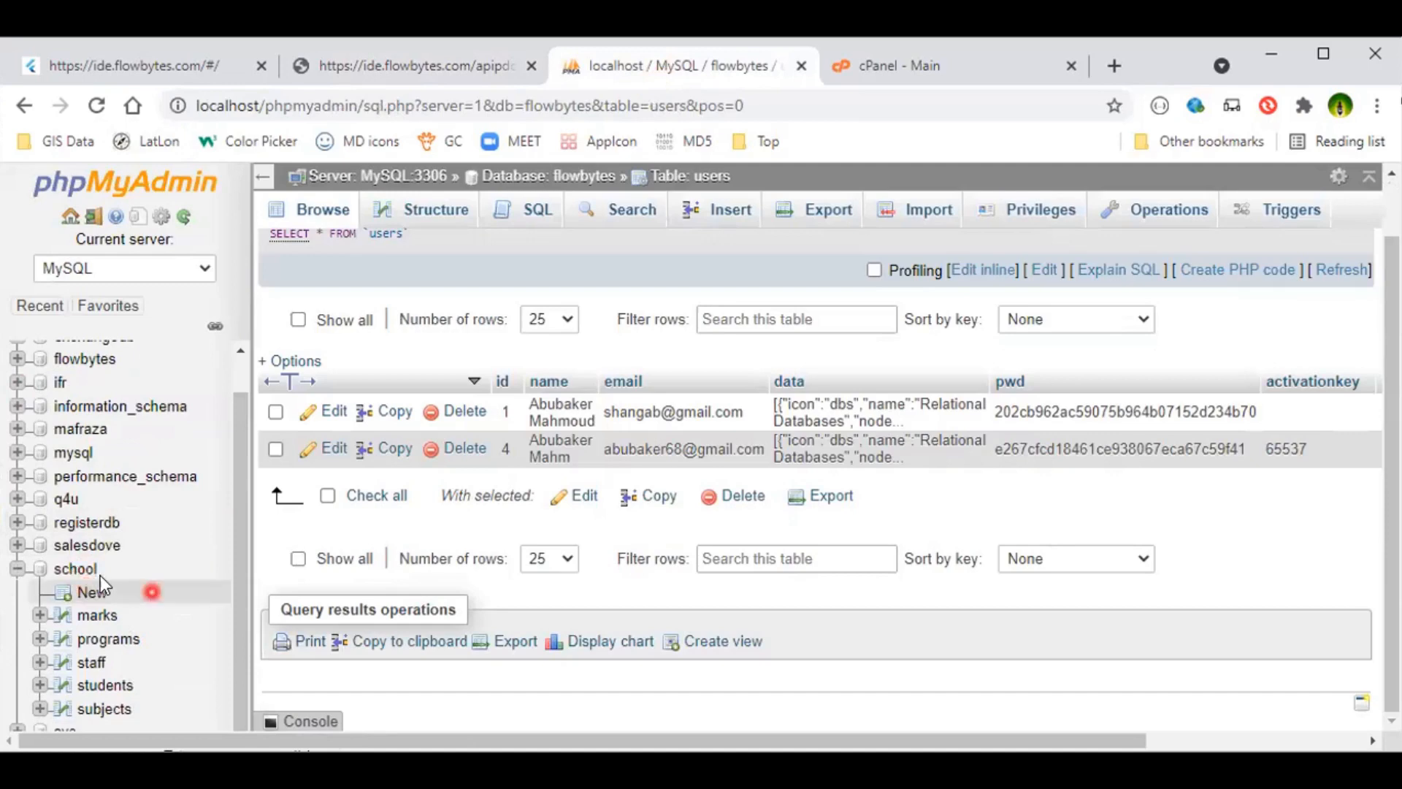
left_click(76, 570)
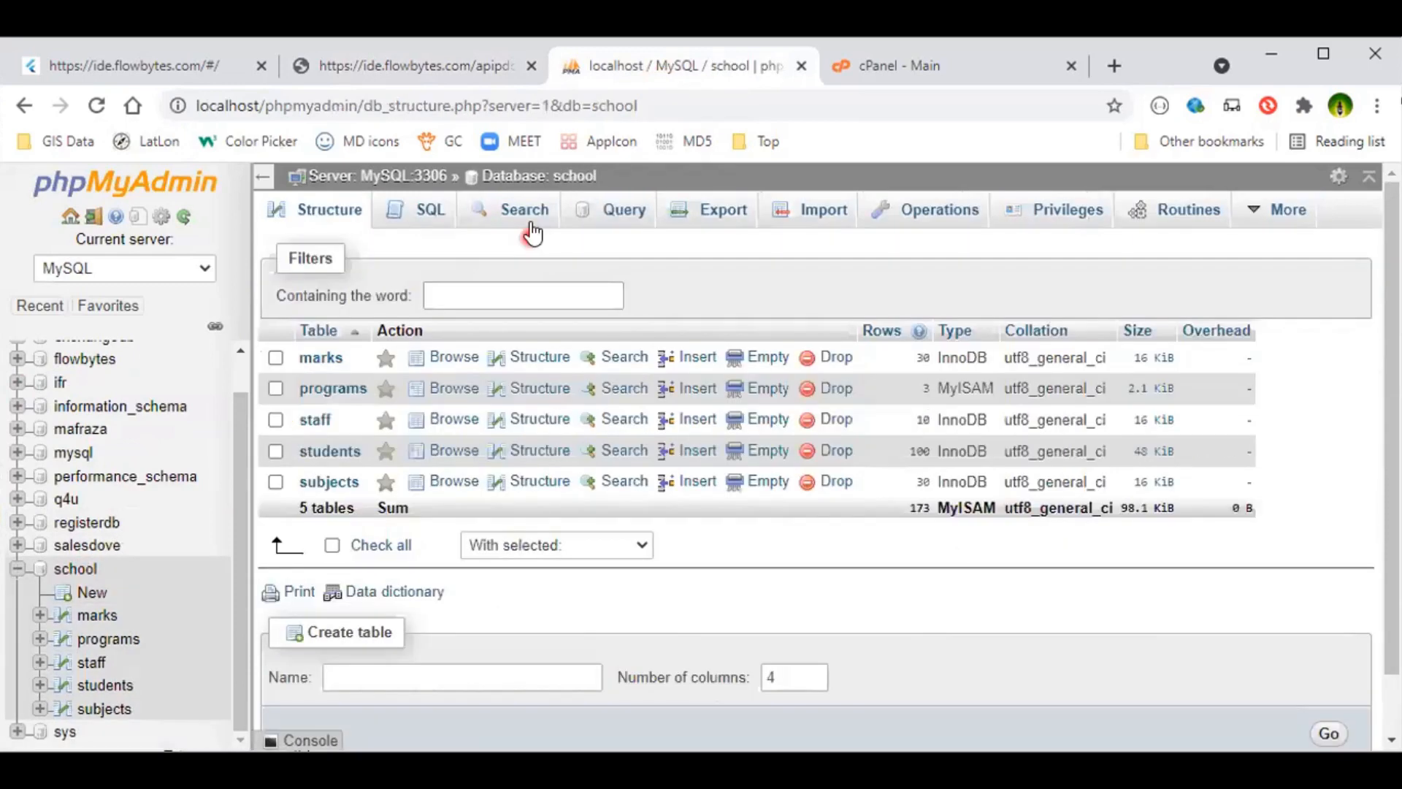
left_click(433, 213)
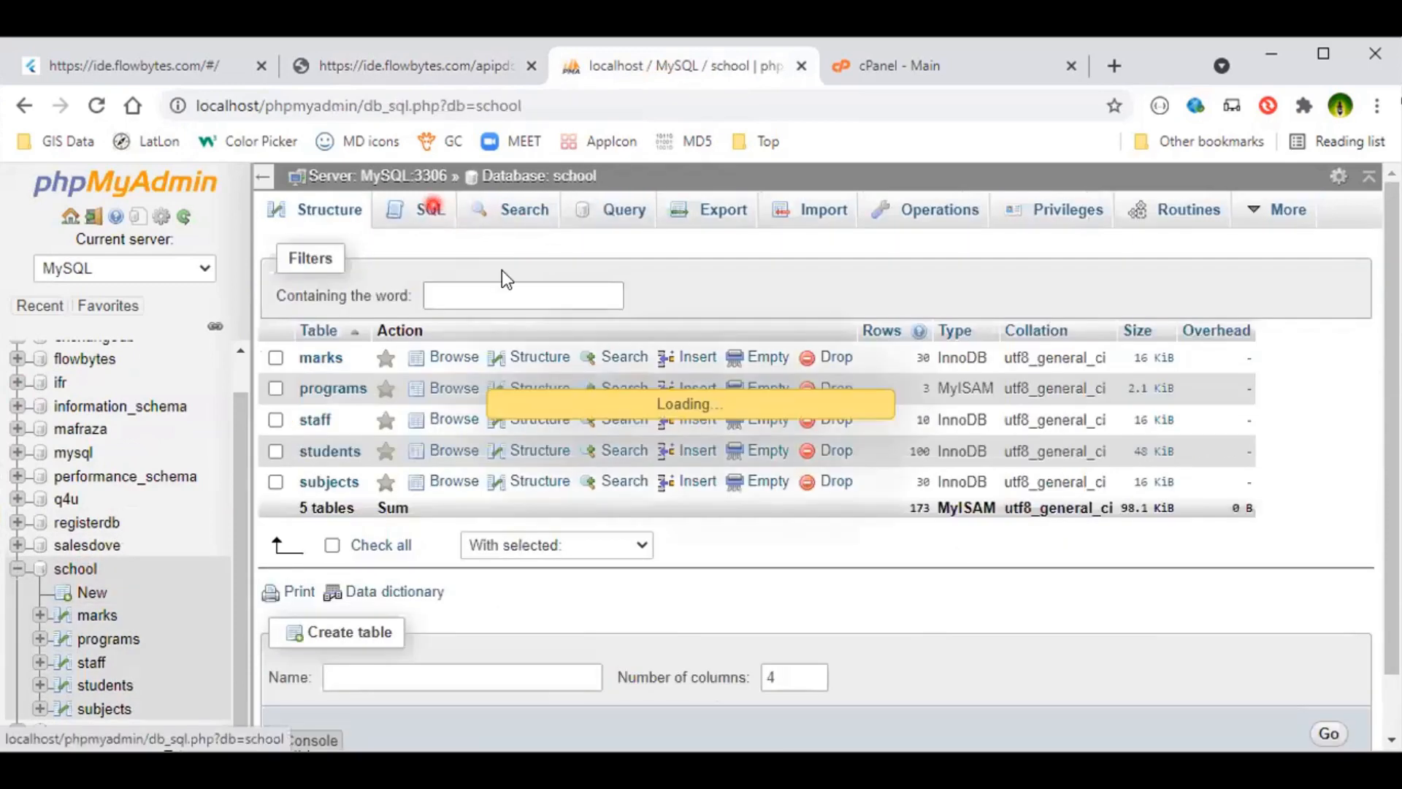
key("ctrl+v")
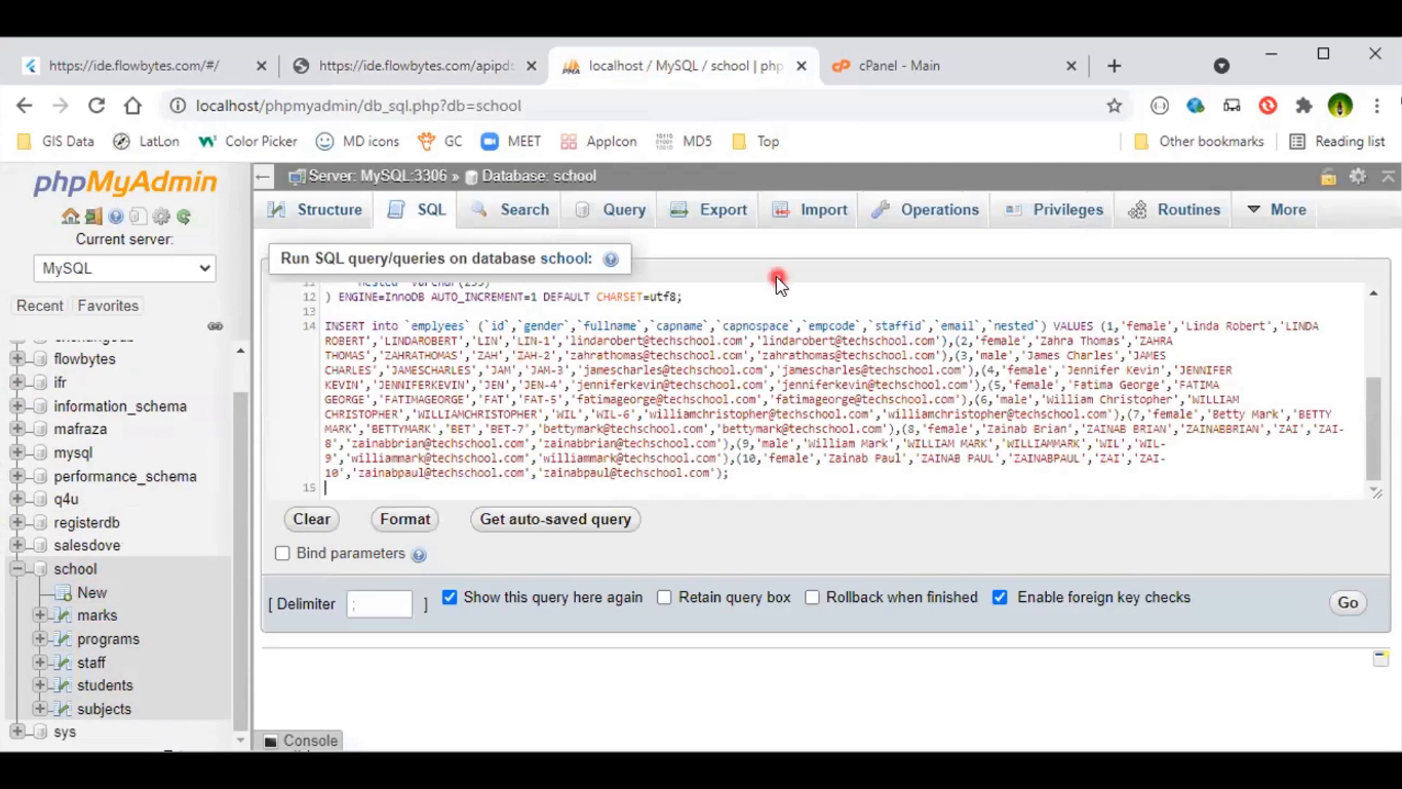
left_click(1344, 610)
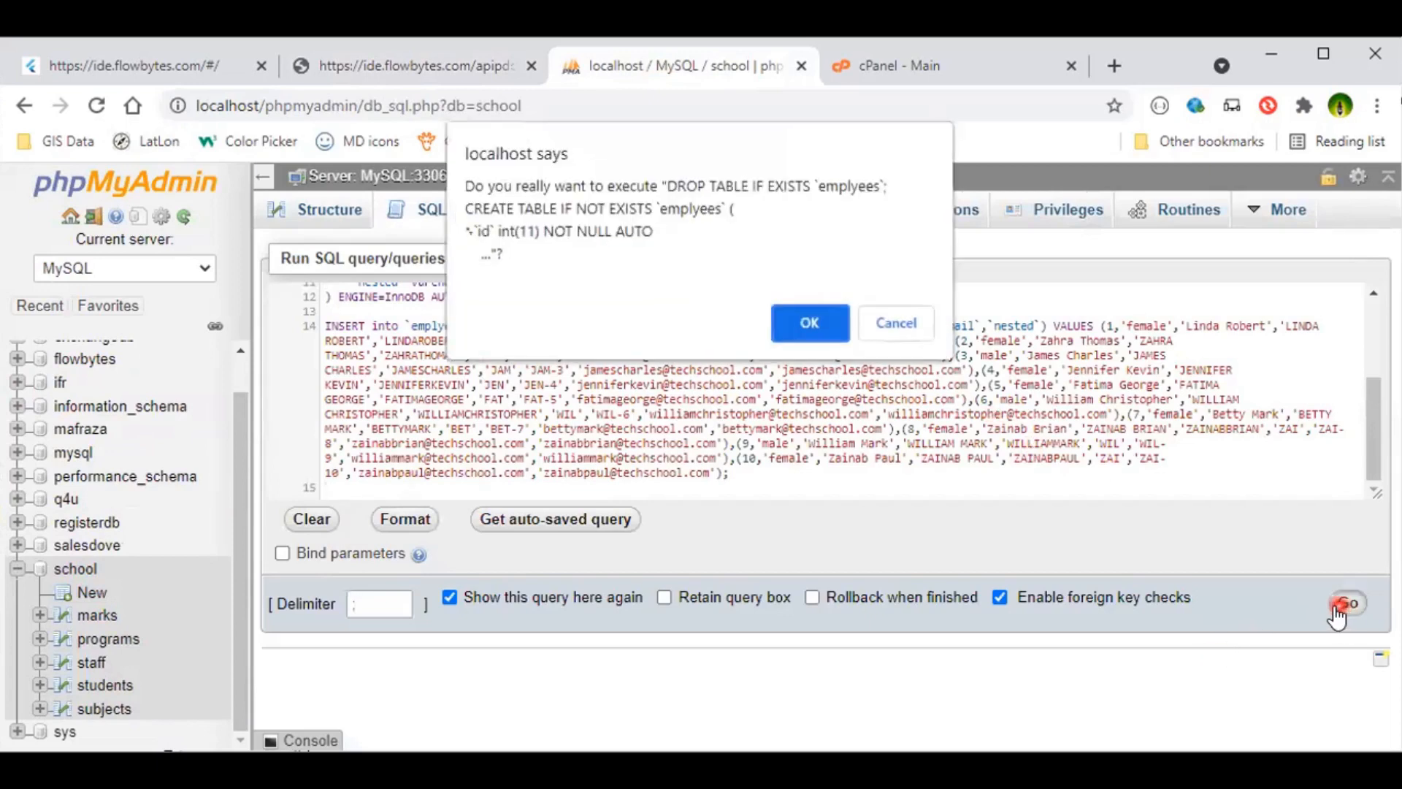
left_click(796, 326)
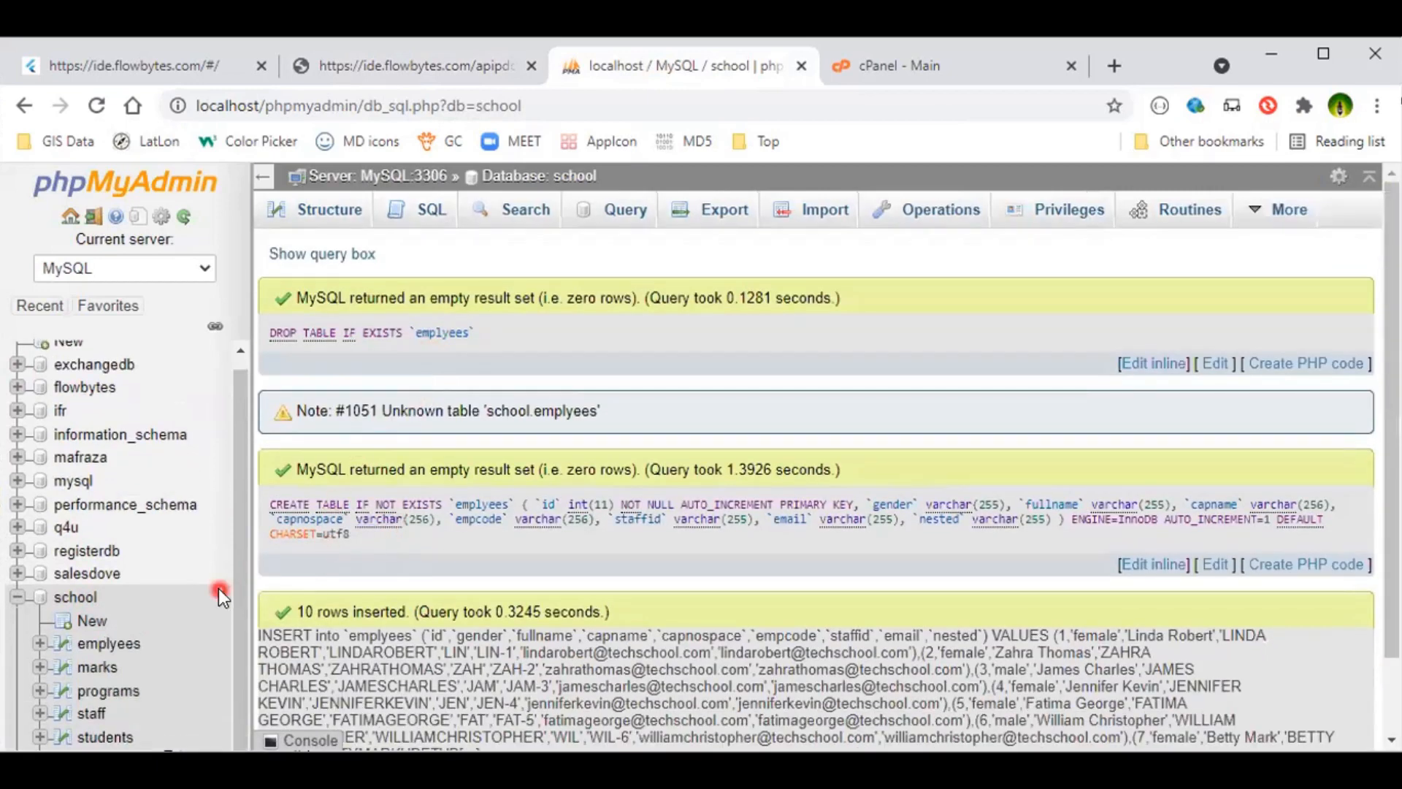
- Browse the rows of the emplyees table in the school database, with the navigation tree collapsed to show all columns
left_click_drag(238, 542, 234, 615)
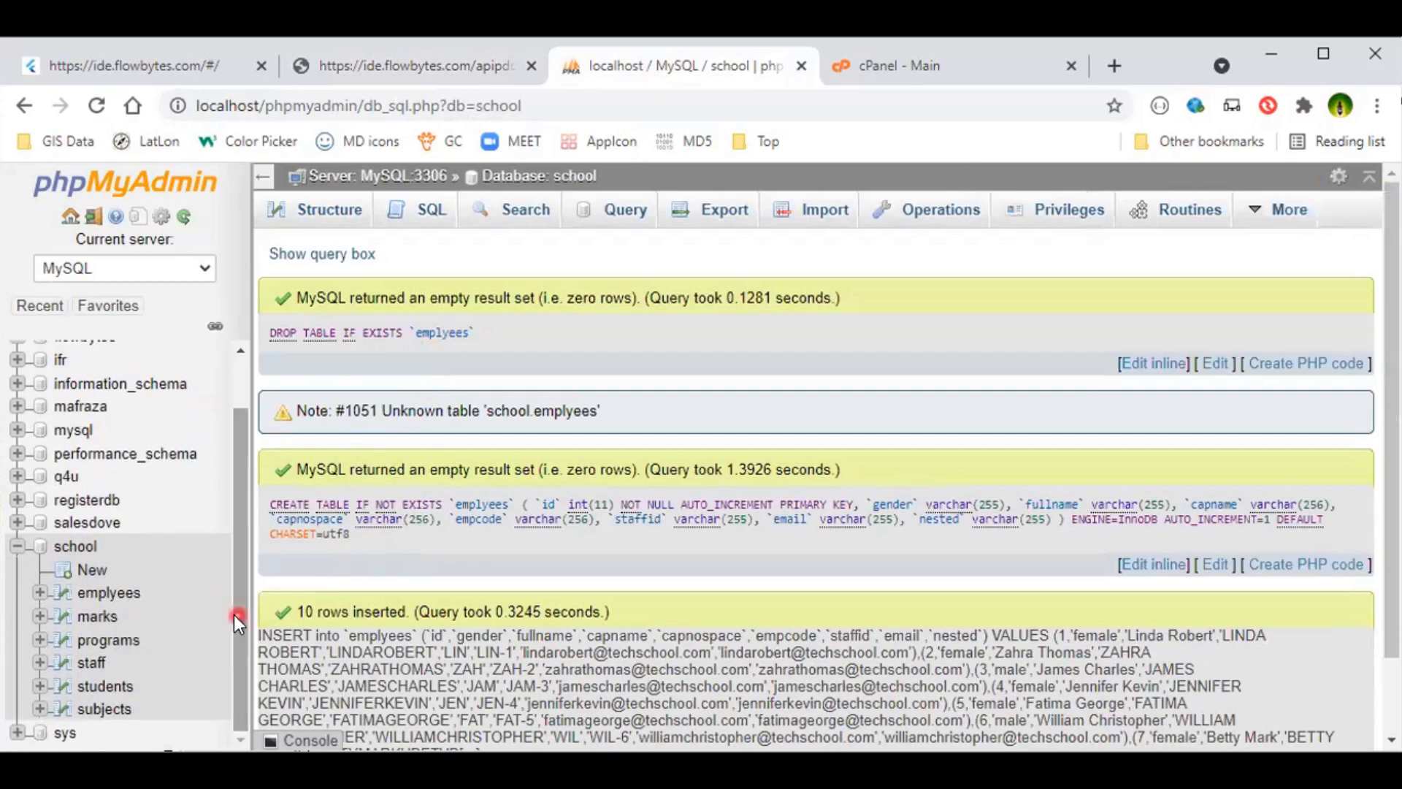
left_click(95, 710)
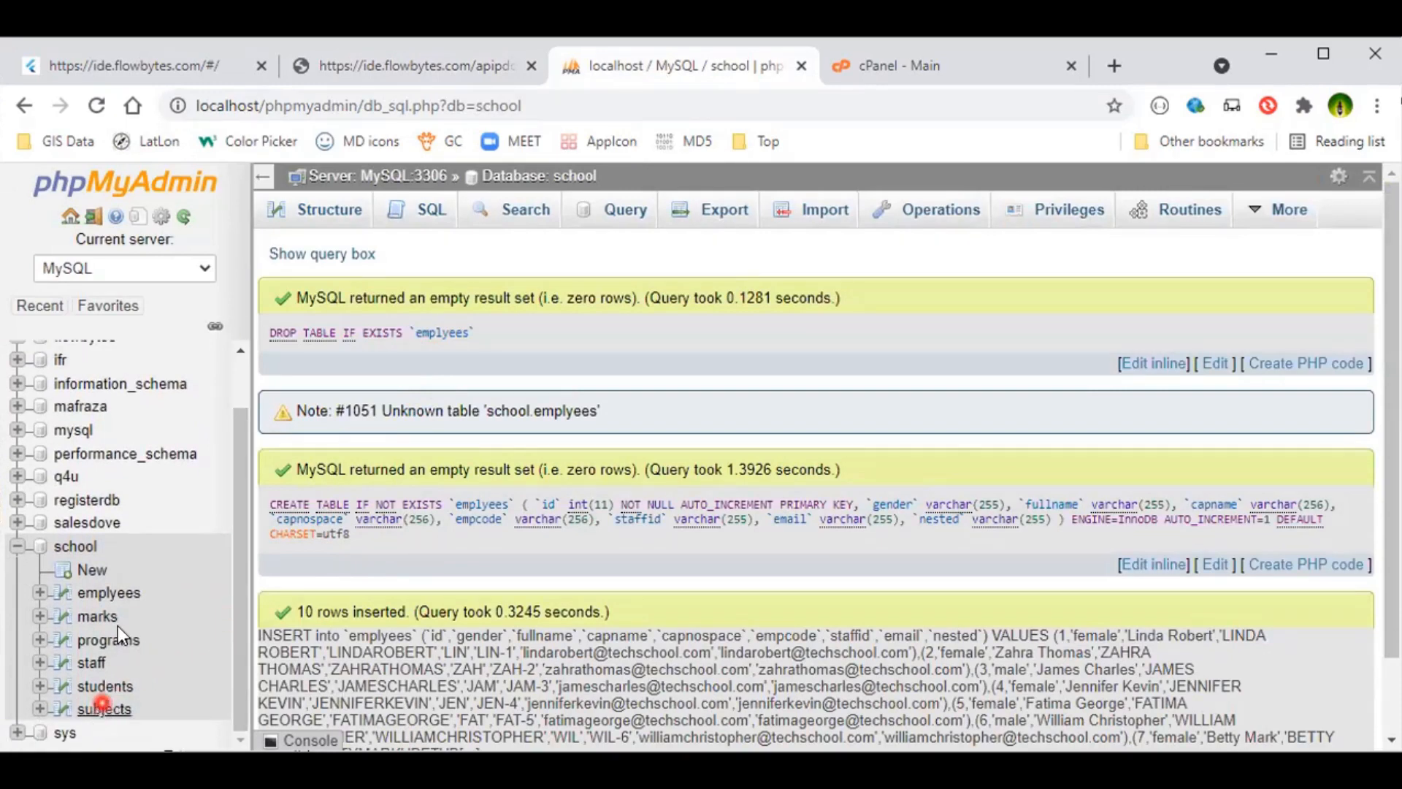
left_click(109, 593)
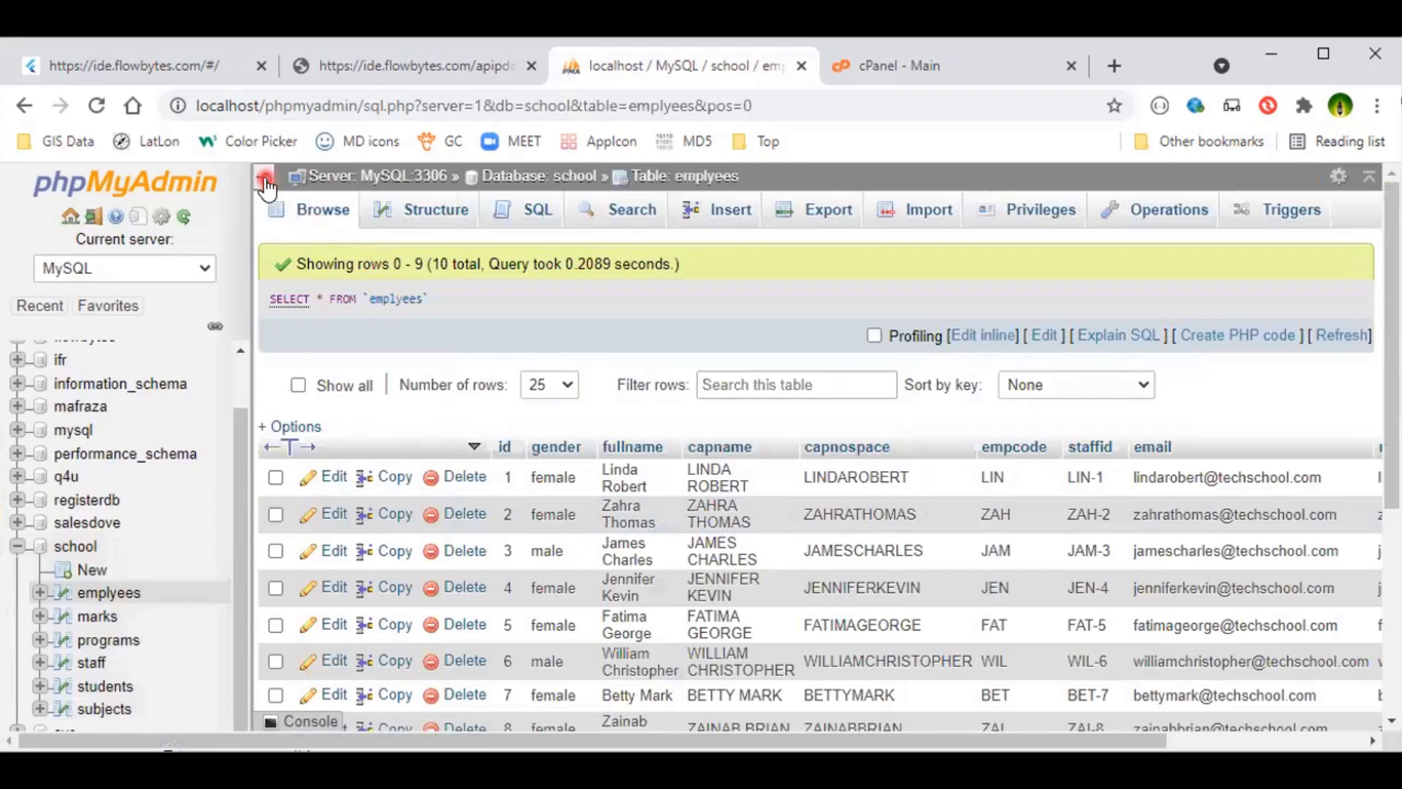
left_click(267, 179)
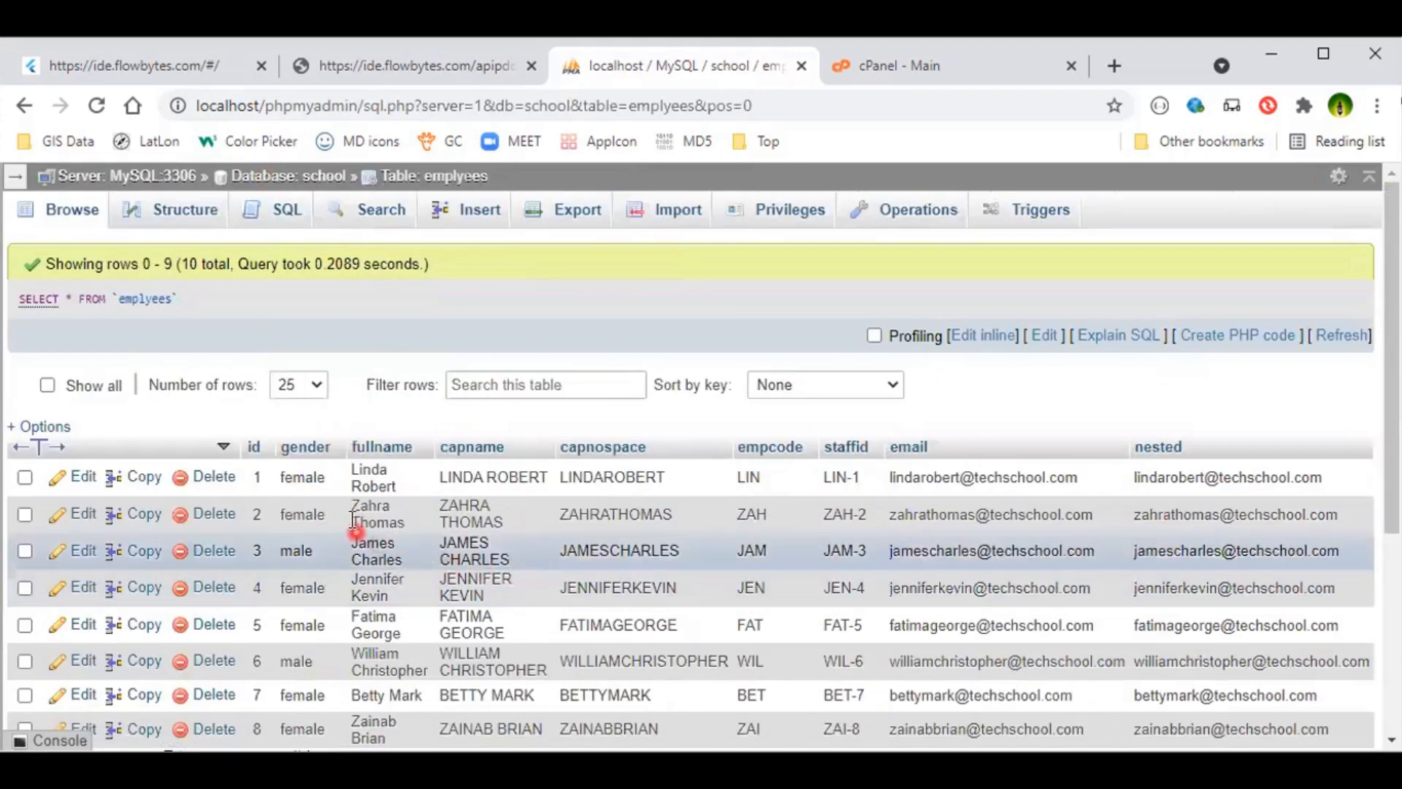